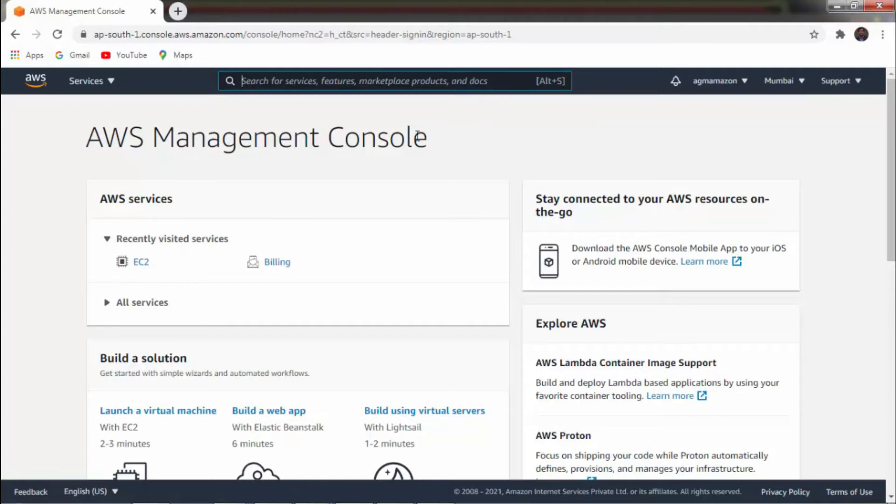
- Set the console region to Asia Pacific (Mumbai) ap-south-1 and open the EC2 service
left_click(796, 83)
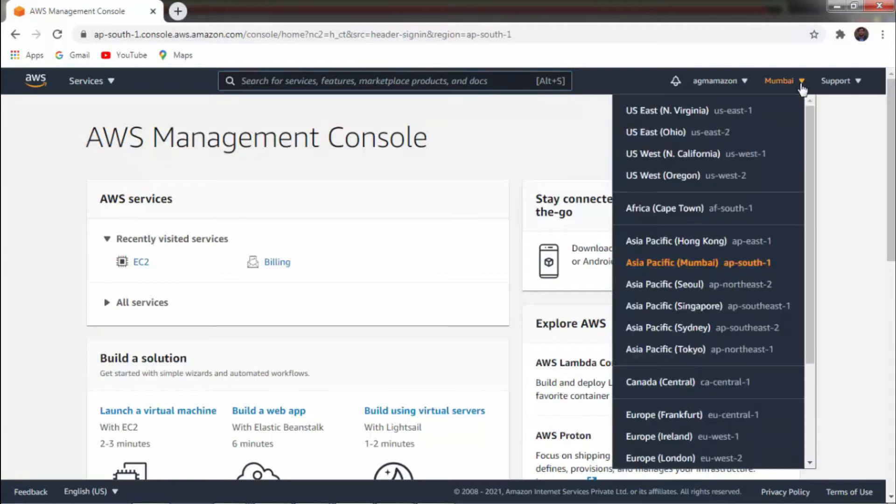
left_click(679, 262)
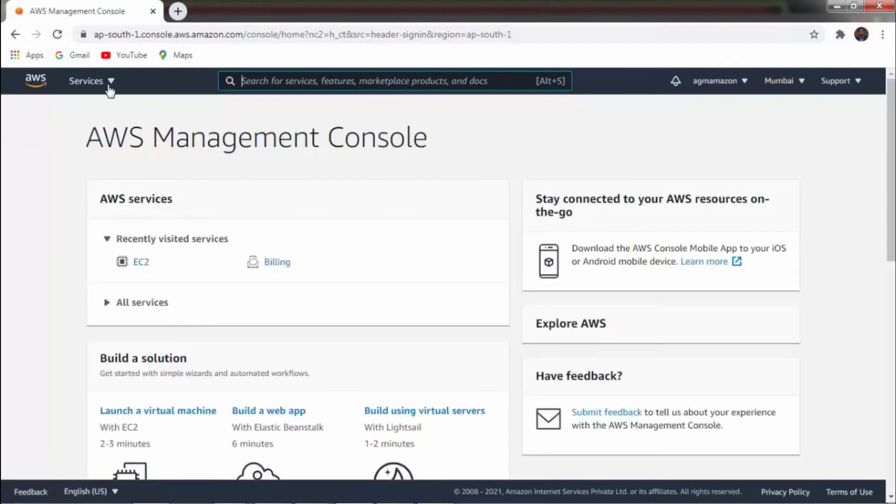
left_click(115, 84)
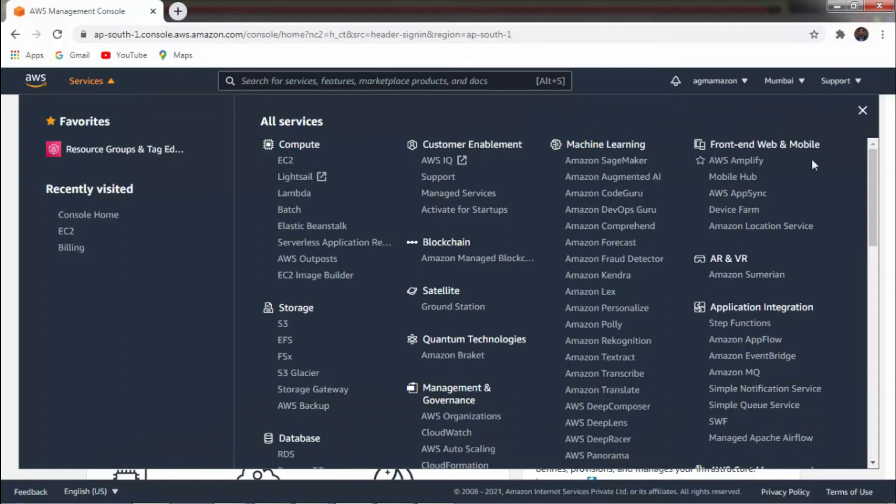
left_click(287, 164)
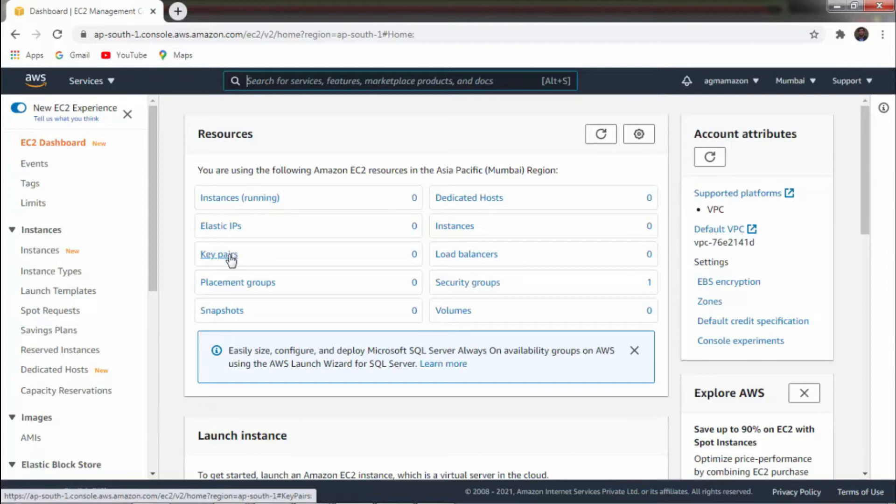
- Open the Auto Scaling launch configurations in EC2 and start a new launch configuration
left_click_drag(154, 124, 154, 321)
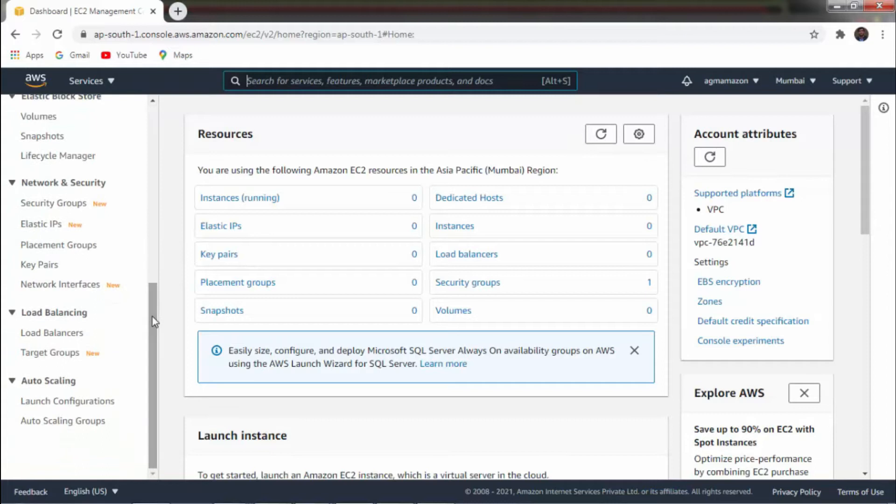
left_click(73, 407)
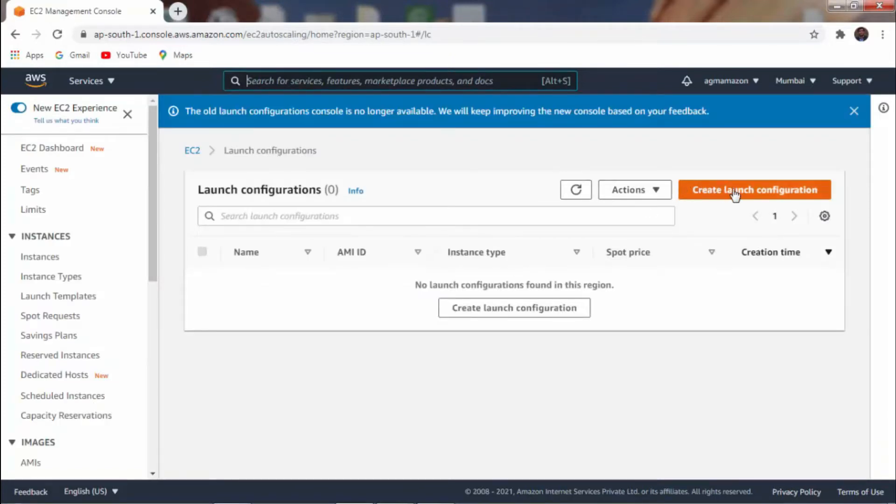
left_click(530, 312)
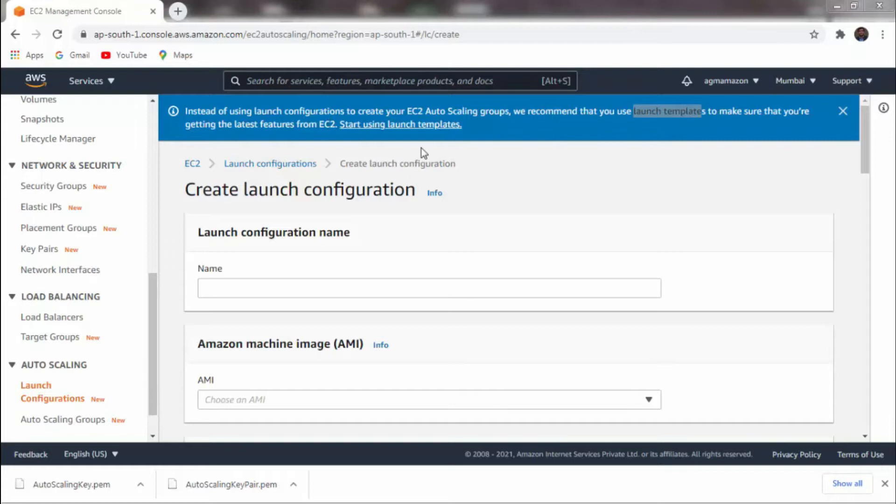
- Switch to the recommended launch templates, start a new launch template and name it AutoScaling
left_click(447, 125)
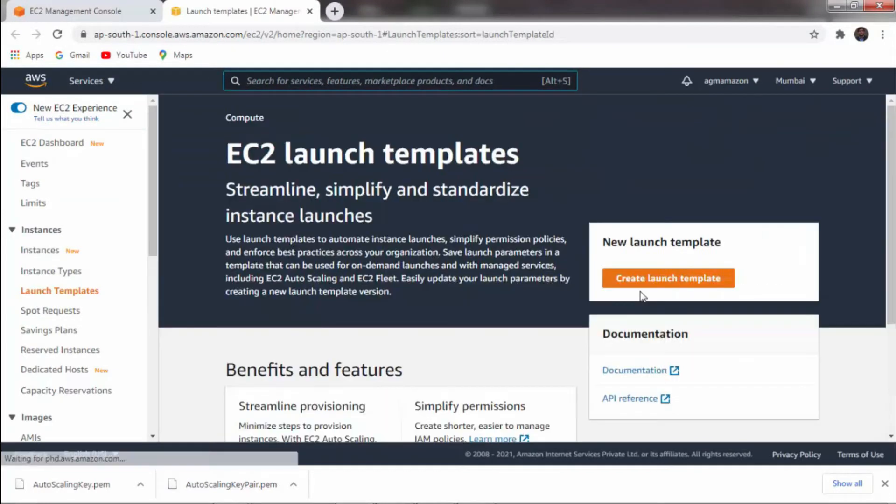
left_click(647, 281)
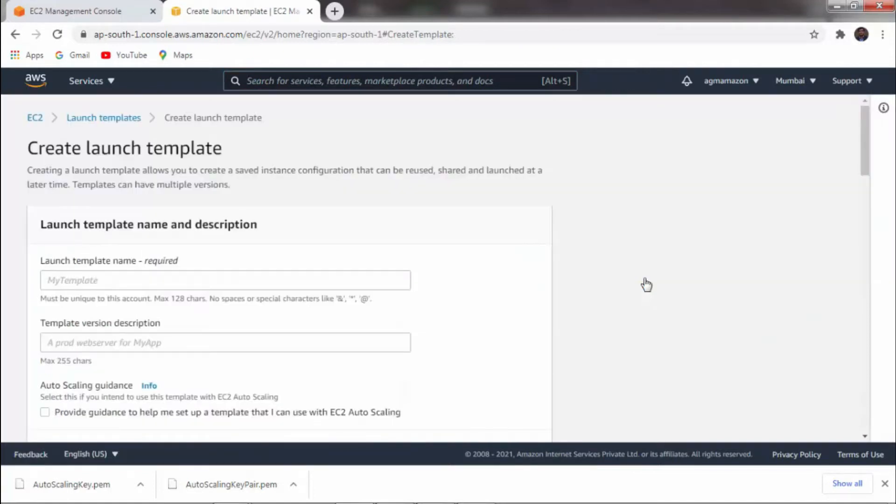
left_click_drag(867, 159, 867, 172)
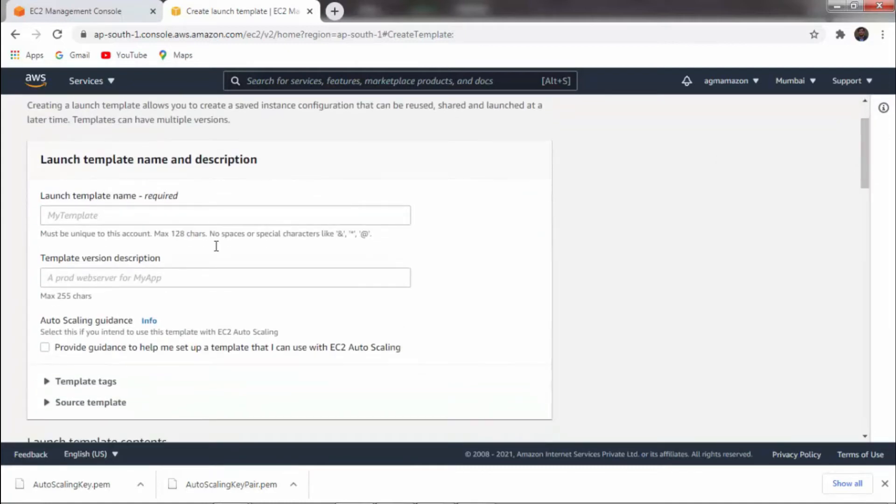
left_click(172, 212)
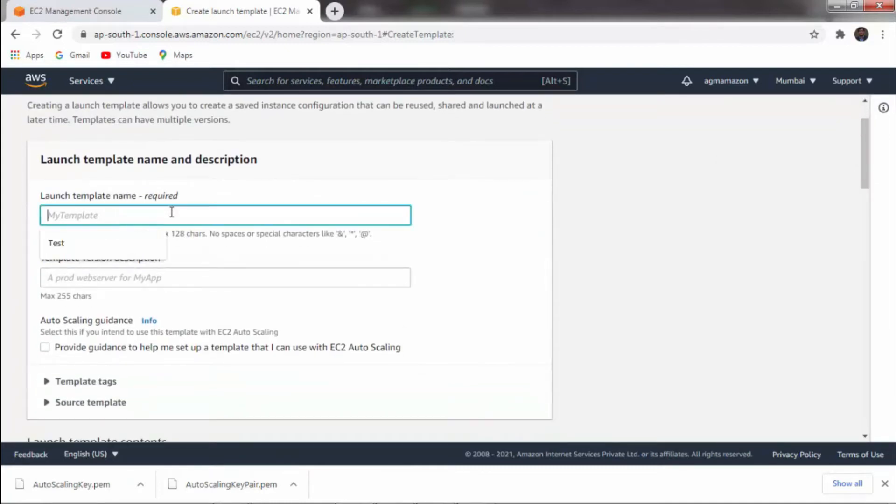
left_click(171, 213)
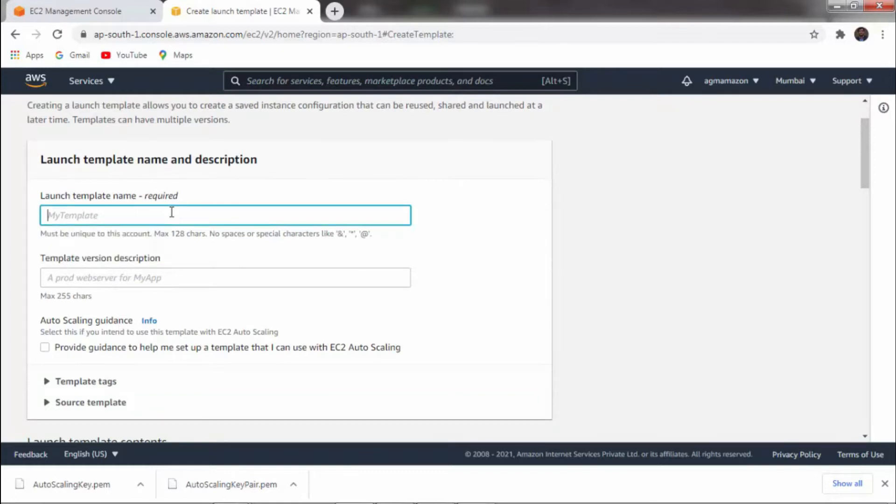
type("AutoScaling")
- Copy the launch template name AutoScaling into the template version description
key("ctrl+a")
key("ctrl+c")
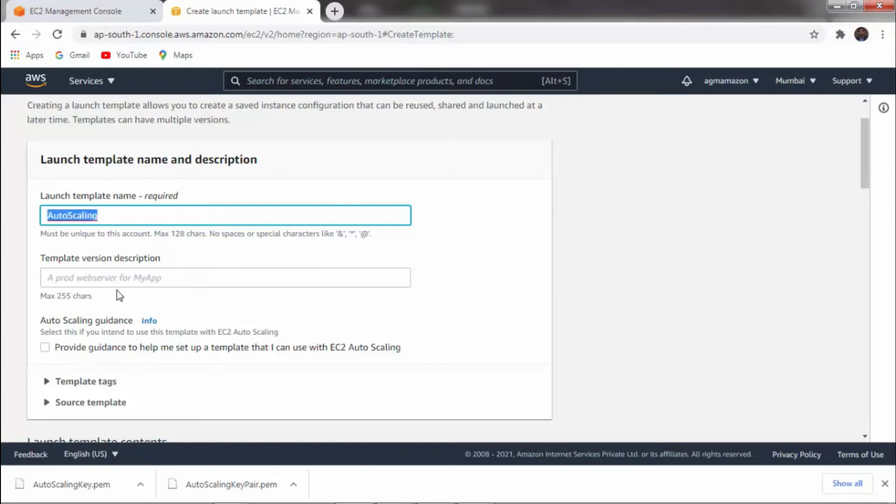
left_click(117, 277)
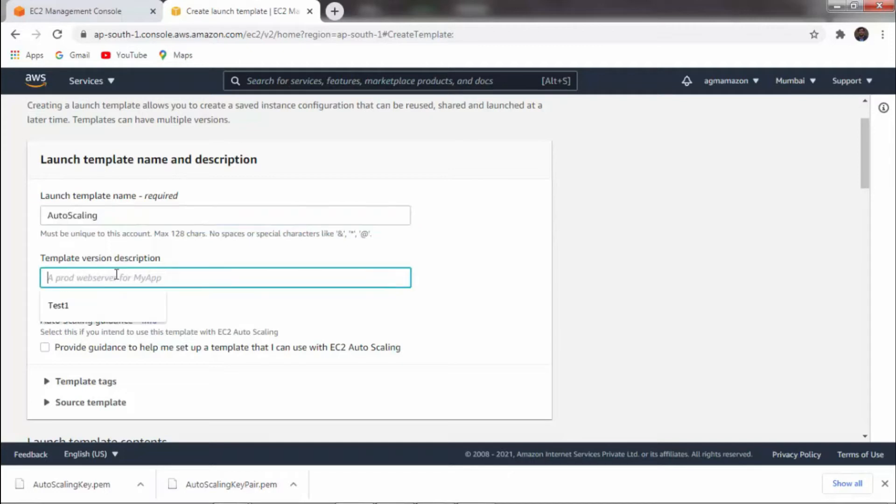
key("ctrl+v")
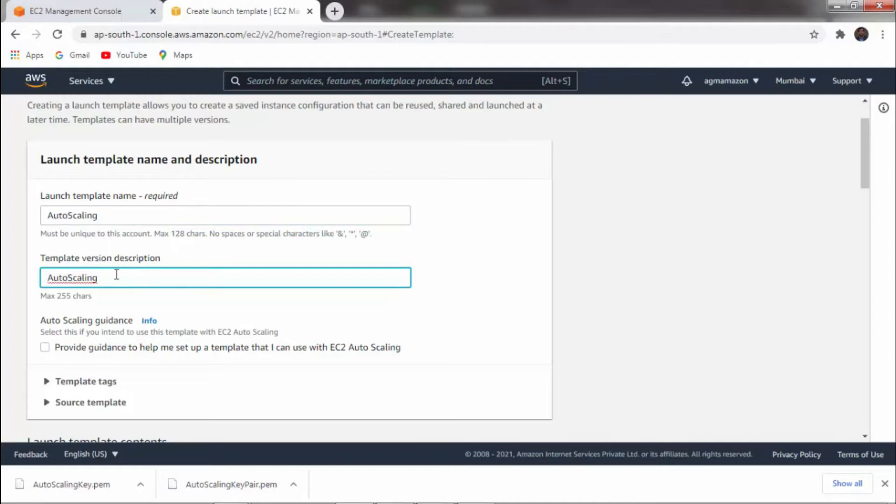
left_click(468, 339)
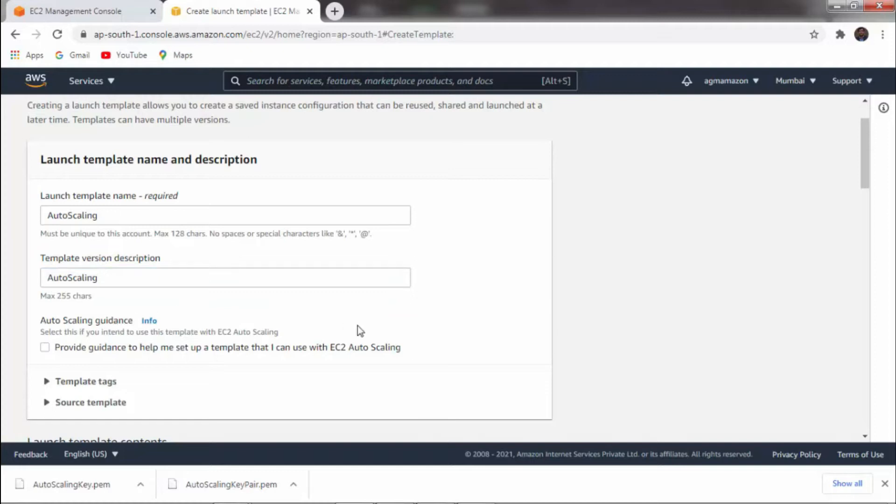
- Add a template tag with the key Name and the value AutoScaling
scroll(863, 174, "down", 1)
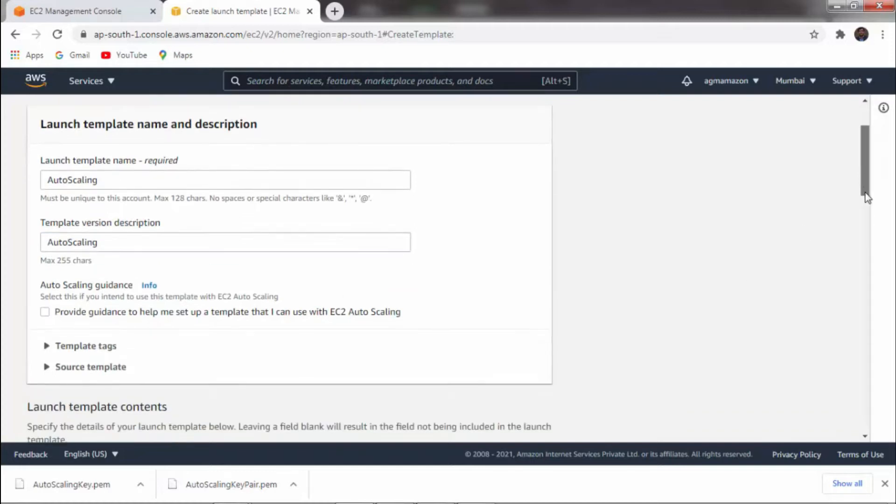
scroll(866, 197, "down", 2)
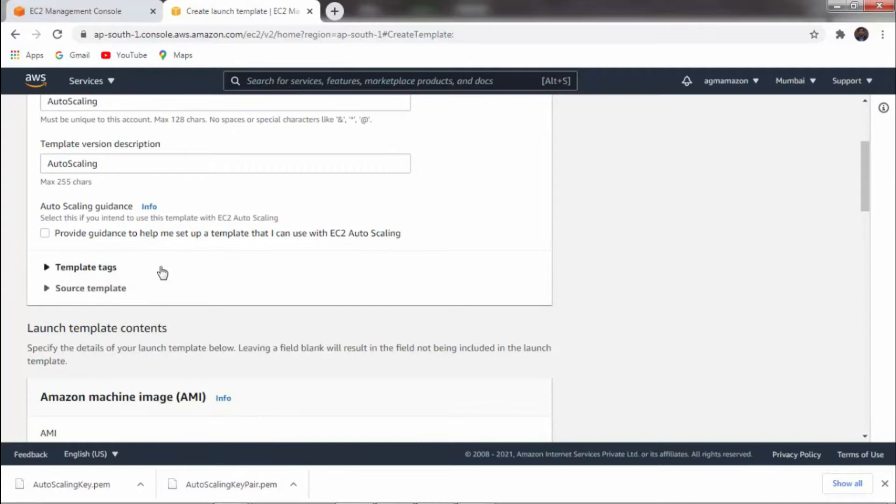
left_click(70, 280)
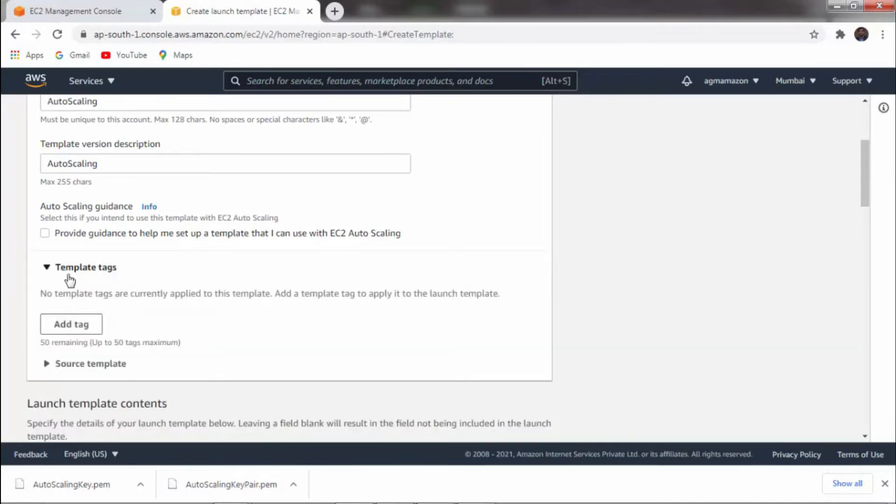
left_click(74, 325)
left_click(78, 316)
type("Name")
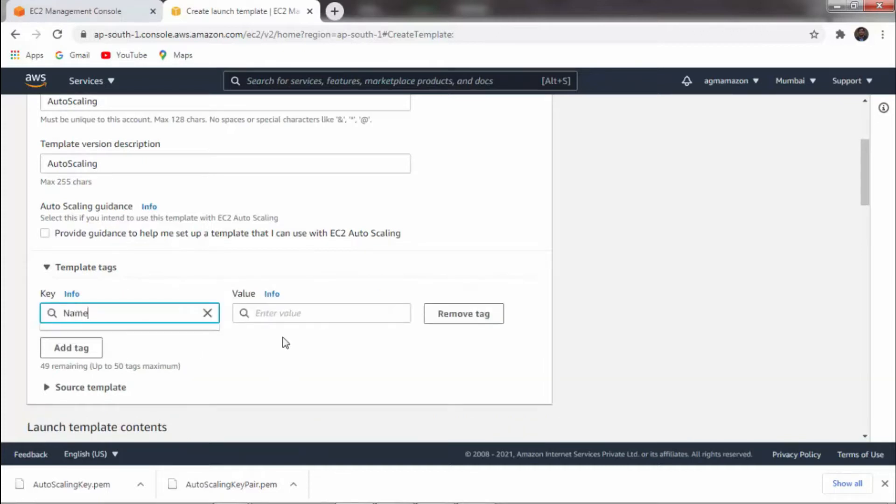
left_click(286, 313)
key("ctrl+v")
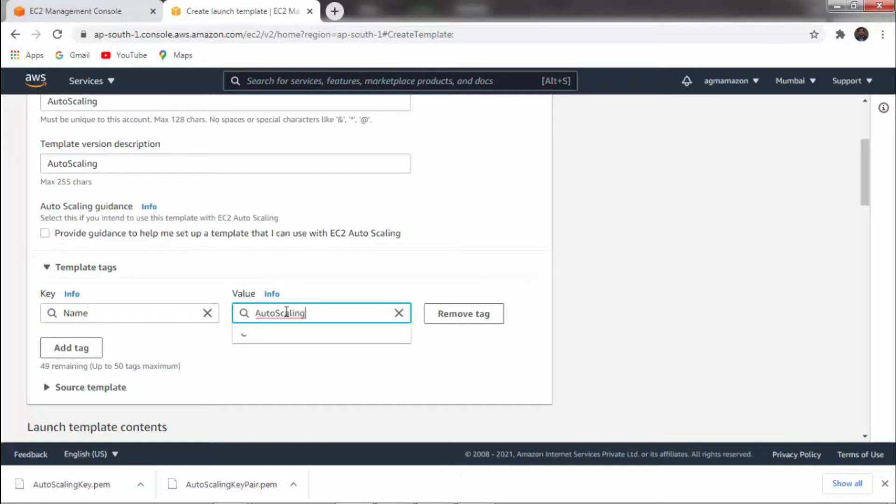
left_click(565, 307)
left_click_drag(124, 366, 160, 367)
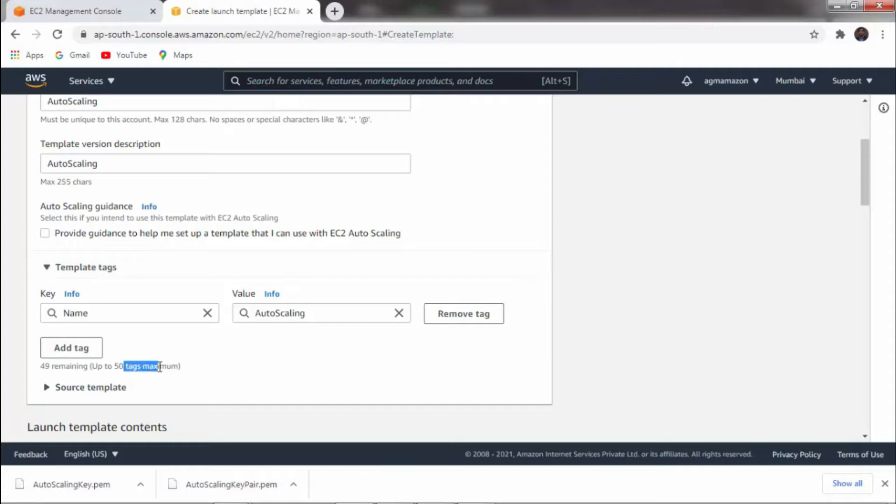
- Check the optional source template setting for existing launch templates, then collapse it without choosing one
left_click_drag(864, 189, 866, 222)
left_click(81, 270)
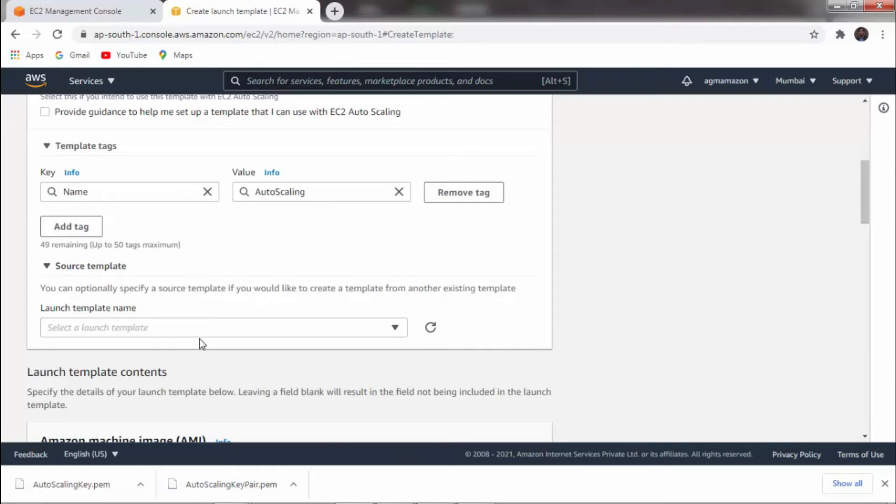
left_click(208, 328)
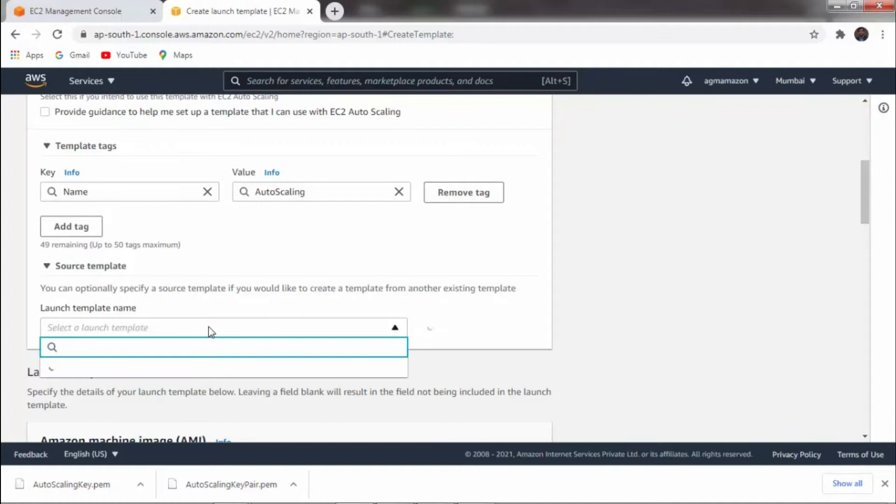
left_click(211, 332)
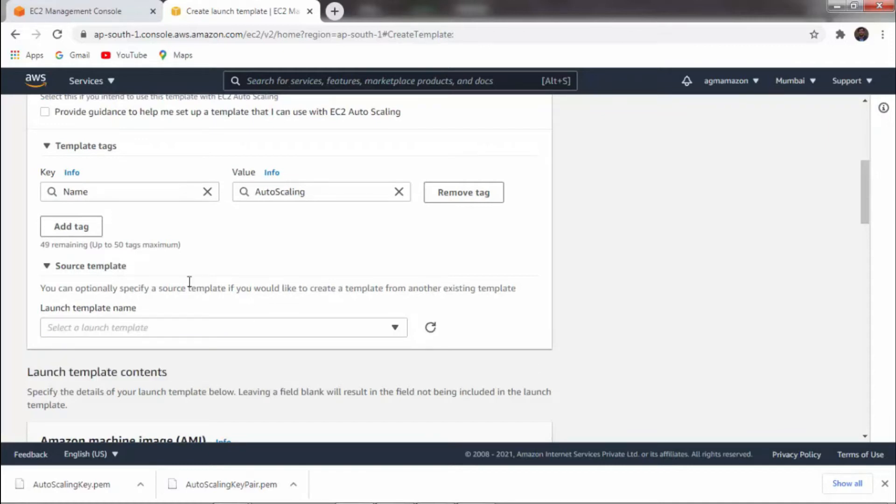
left_click(47, 266)
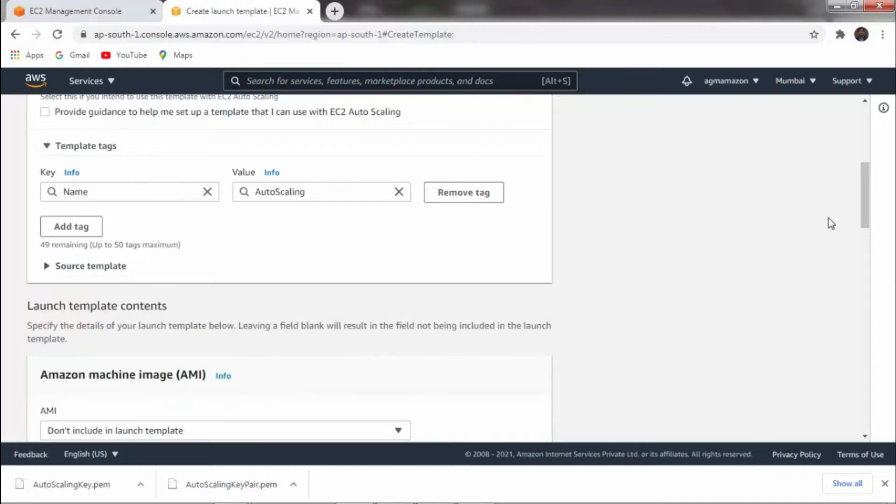
- Search the machine images for Windows and choose Microsoft Windows Server 2019 Base as the template's AMI
left_click_drag(866, 196, 867, 222)
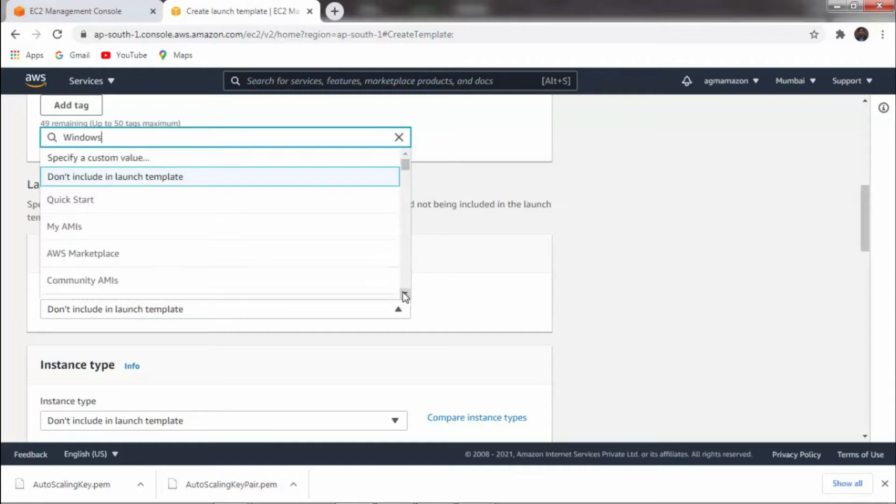
scroll(194, 209, "down", 1)
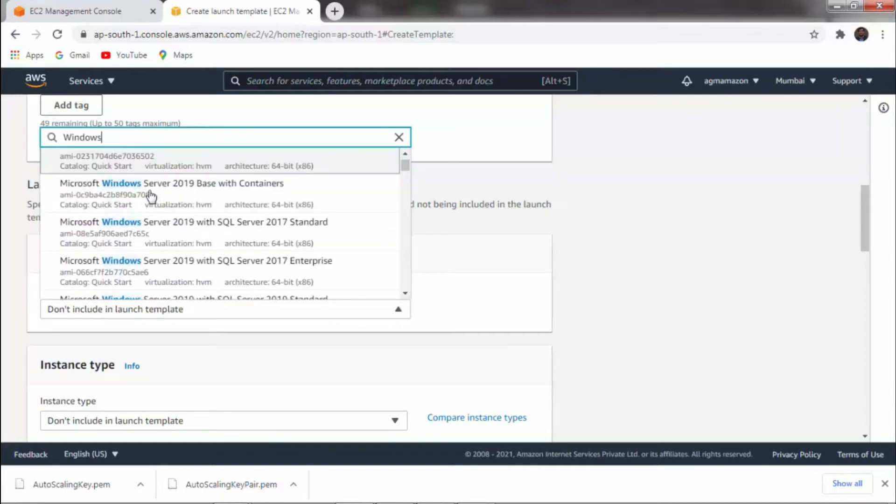
scroll(408, 170, "up", 1)
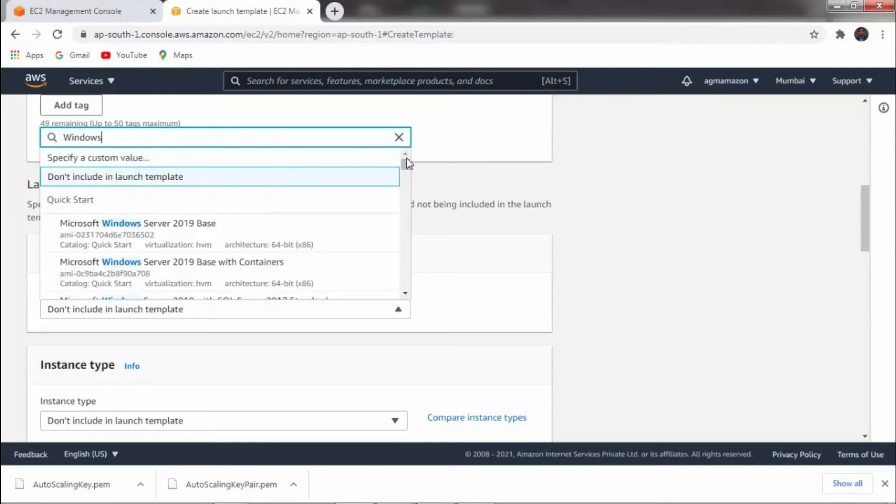
left_click(136, 236)
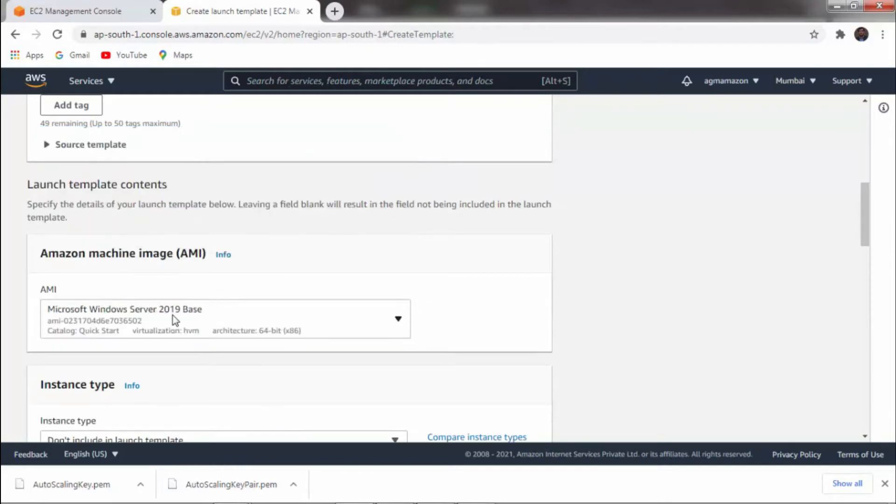
- Set the launch template's instance type to the free tier eligible t2.micro
left_click_drag(866, 214, 867, 244)
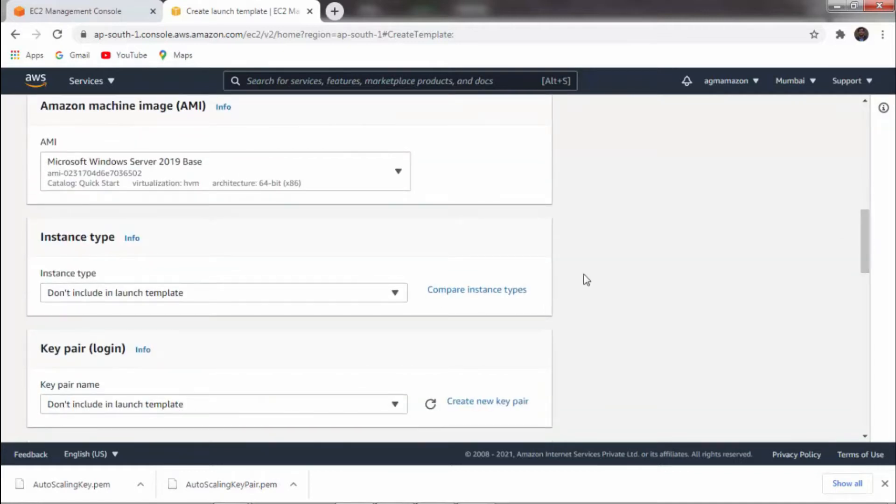
left_click(256, 294)
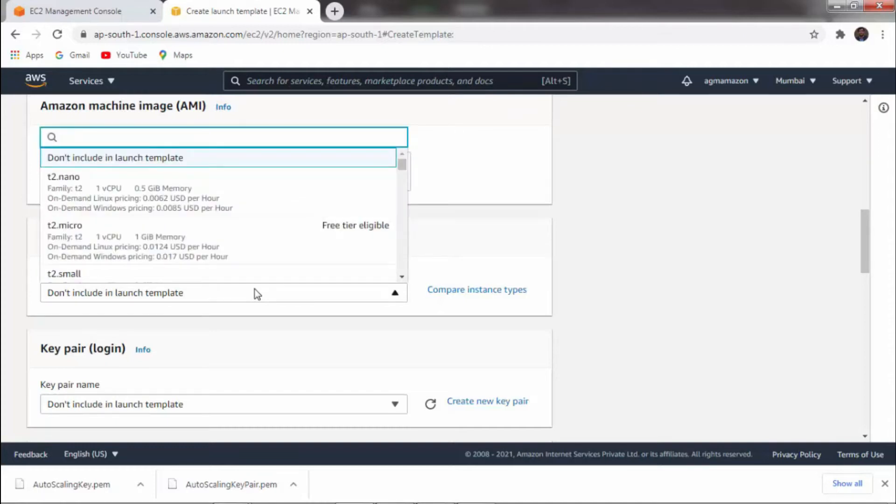
left_click(59, 228)
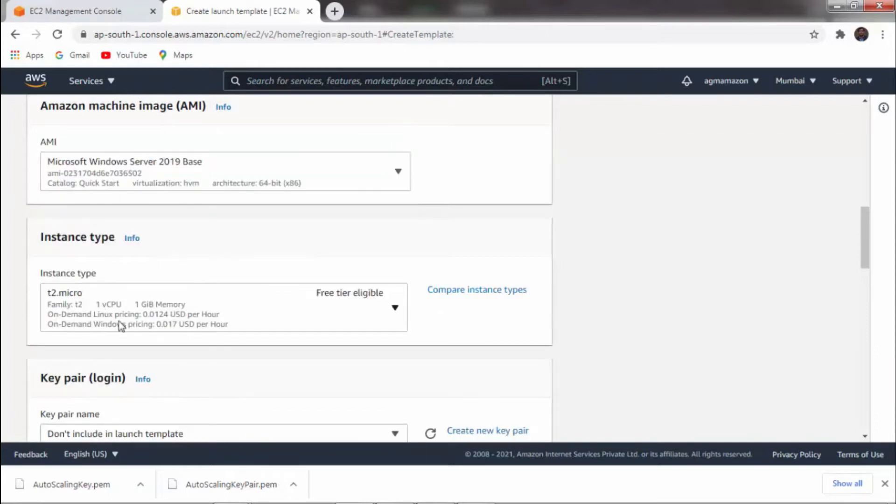
- Create a new key pair named AutoScalingDemo in .pem format for the launch template's login
left_click_drag(865, 252, 866, 275)
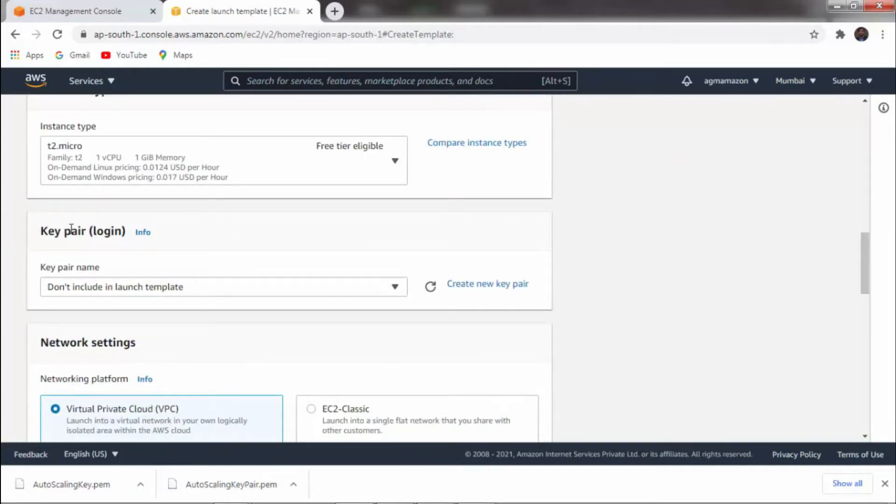
left_click_drag(71, 228, 105, 231)
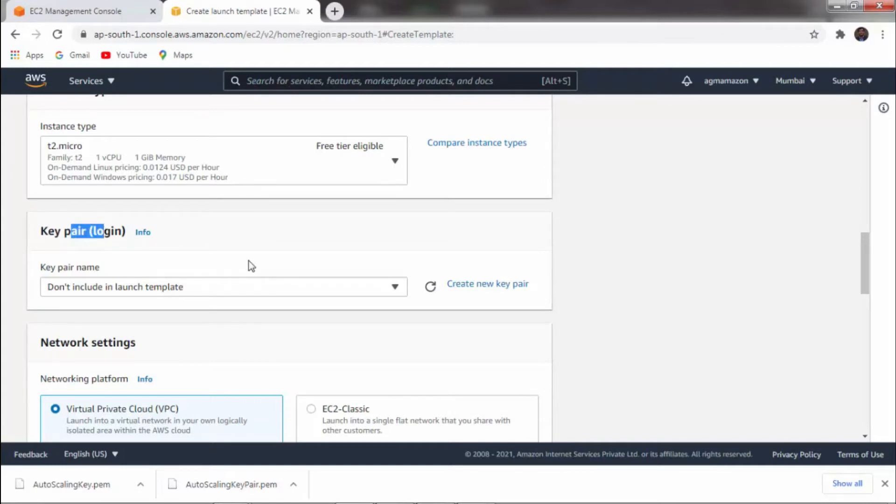
left_click(466, 286)
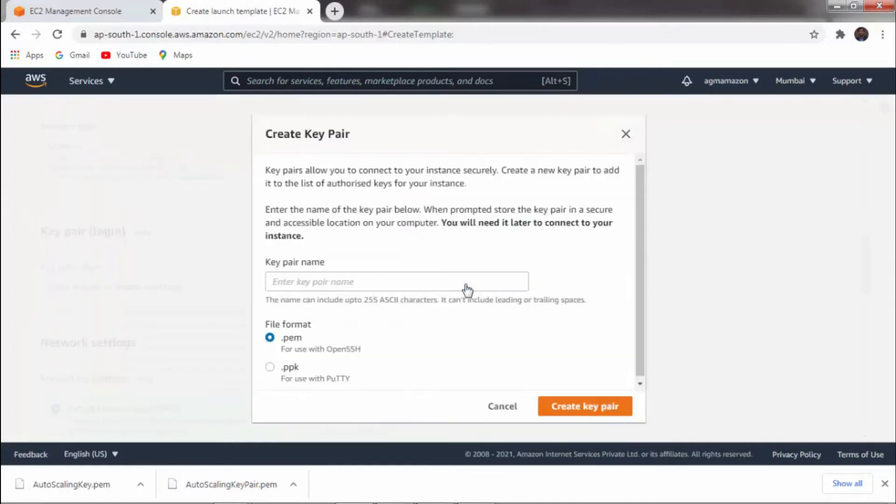
left_click(466, 283)
type("AutoScaling")
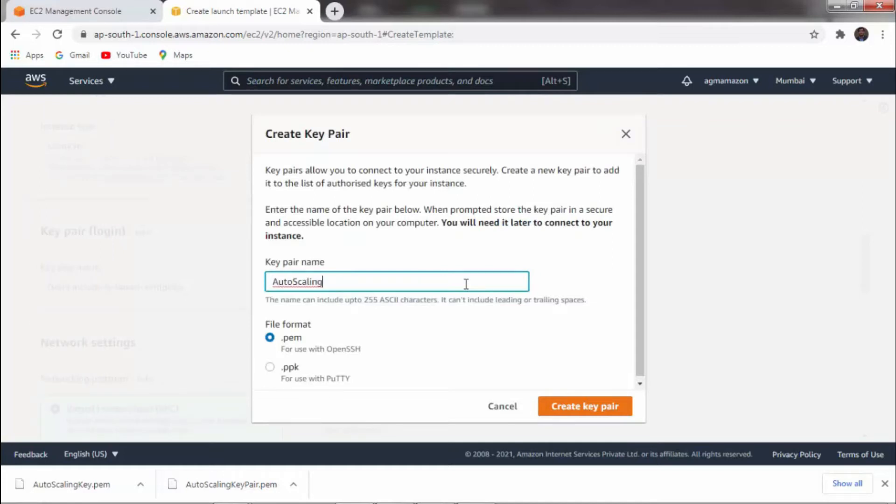
type("Demo")
left_click(574, 407)
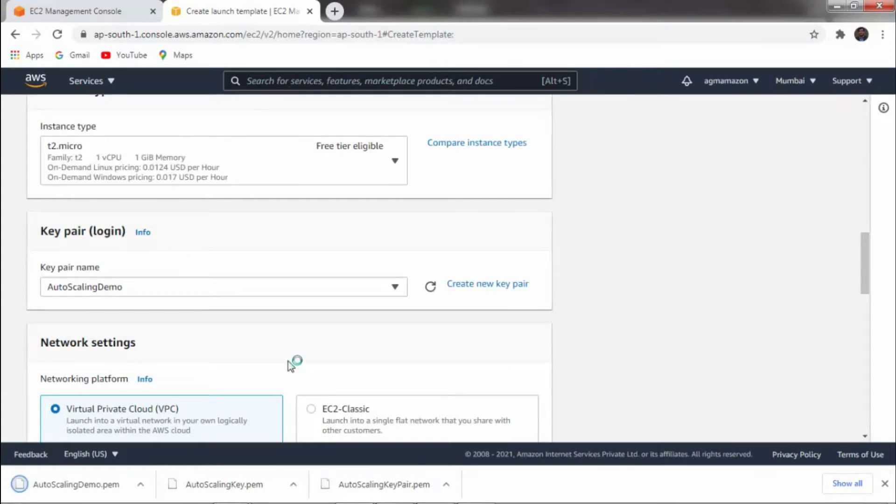
- Copy the downloaded AutoScalingDemo.pem from the Downloads folder into the 2021 folder, then return to the launch template in Chrome
left_click(141, 482)
left_click(189, 445)
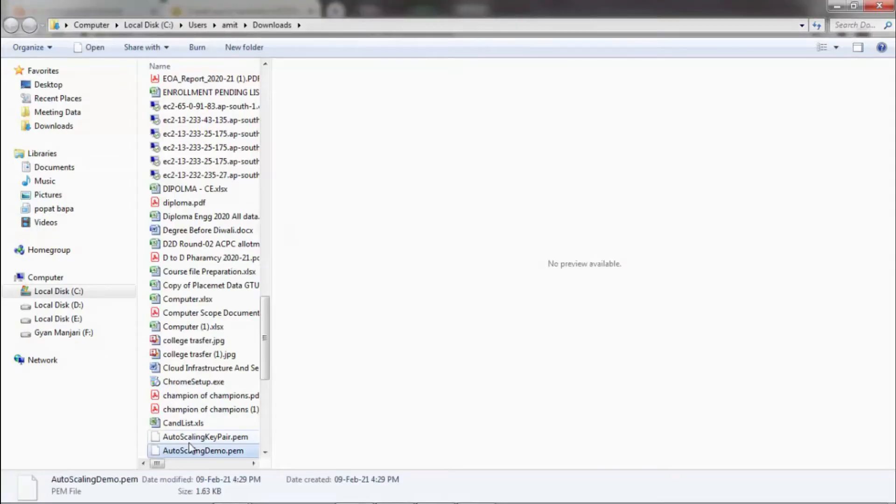
mouse_move(270, 502)
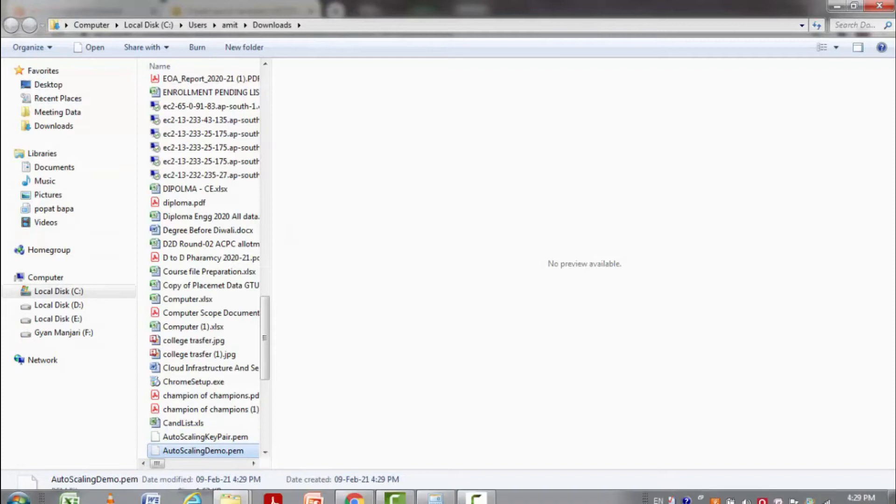
mouse_move(228, 495)
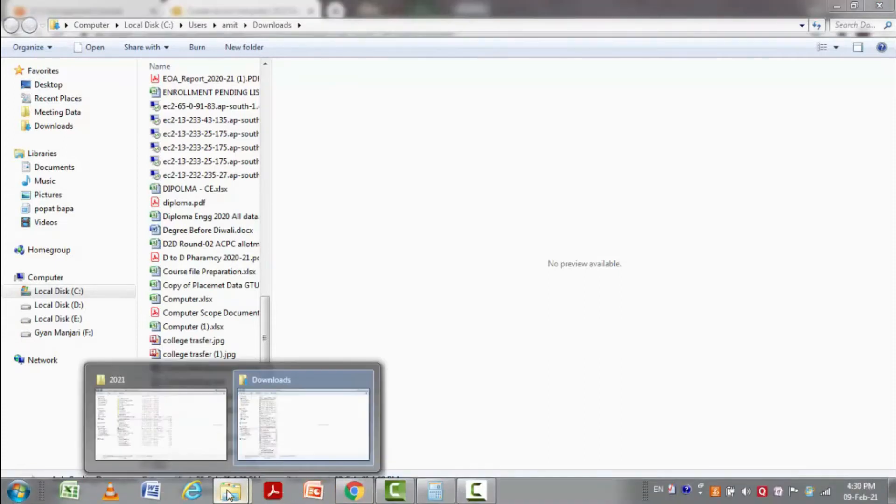
left_click(208, 420)
left_click(261, 441)
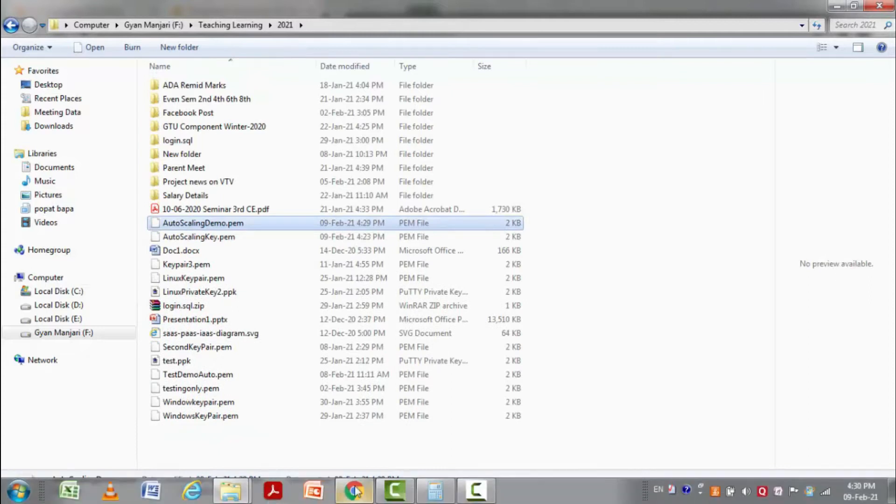
left_click(354, 491)
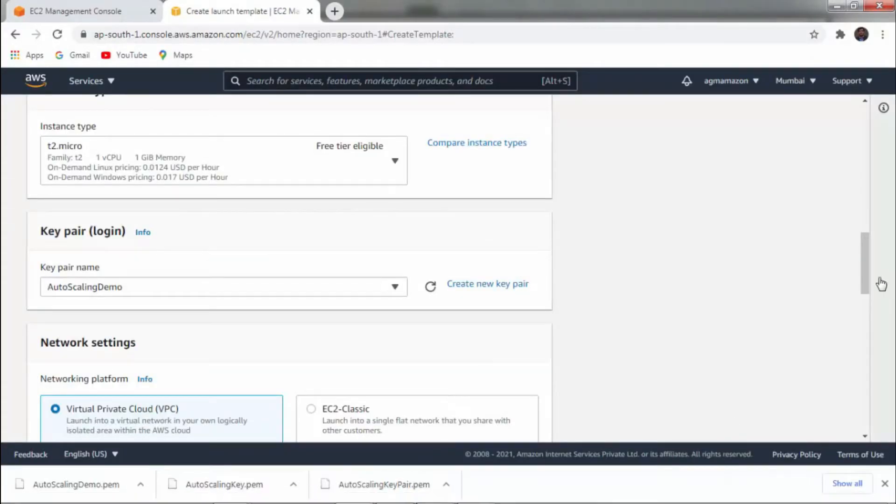
- Review the available subnets and their availability zones in the network settings, then close the list without choosing one
left_click_drag(863, 284, 867, 321)
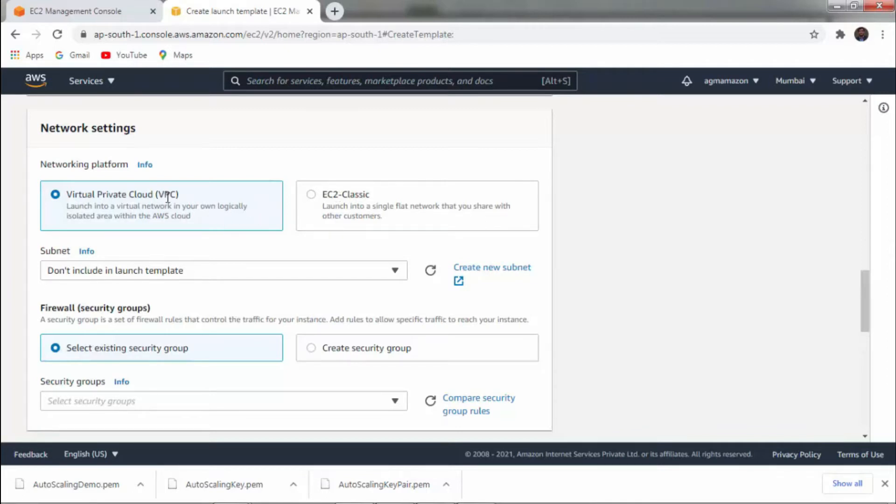
left_click_drag(41, 253, 66, 254)
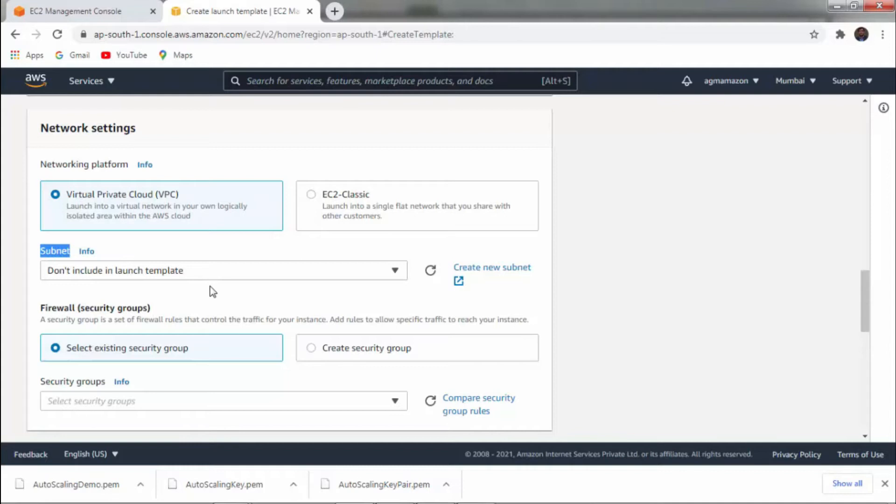
left_click(395, 271)
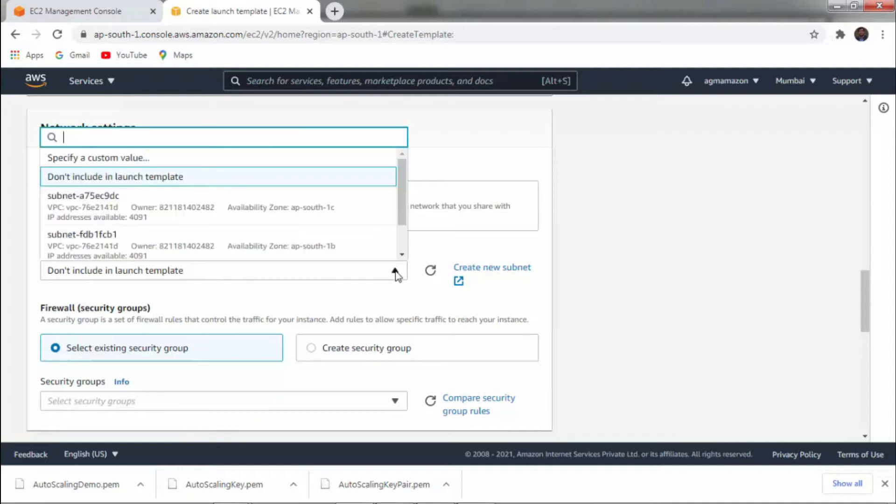
left_click_drag(401, 218, 404, 249)
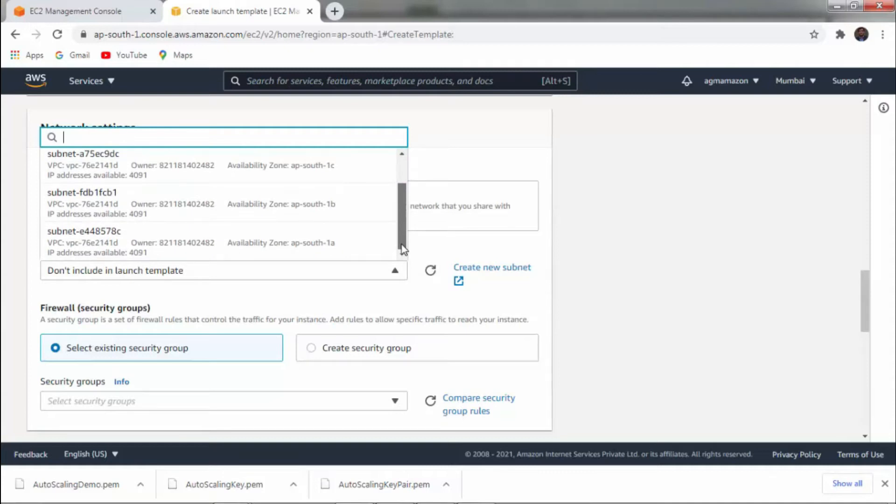
mouse_move(402, 236)
left_mouse_down()
mouse_move(404, 202)
mouse_move(402, 245)
left_mouse_up()
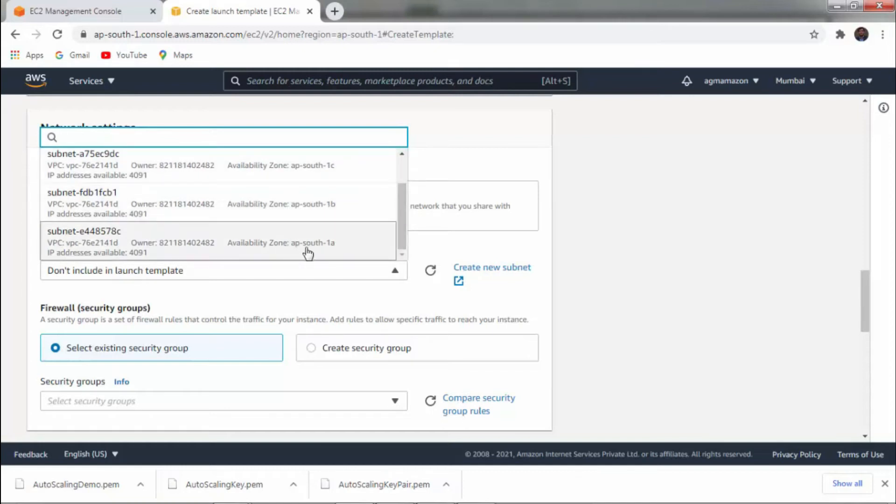
left_click(658, 266)
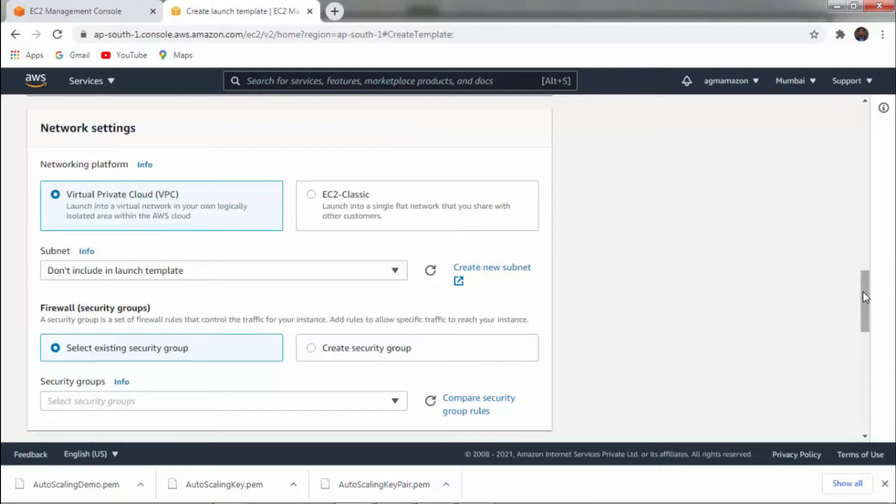
- Choose to create a new security group for the firewall and name it AutoScalingDemoSecurity
scroll(866, 304, "down", 2)
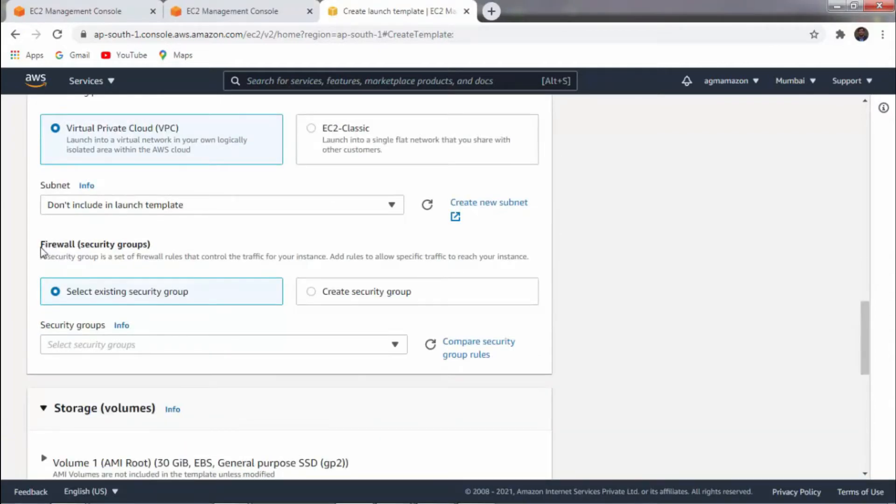
left_click_drag(41, 252, 167, 244)
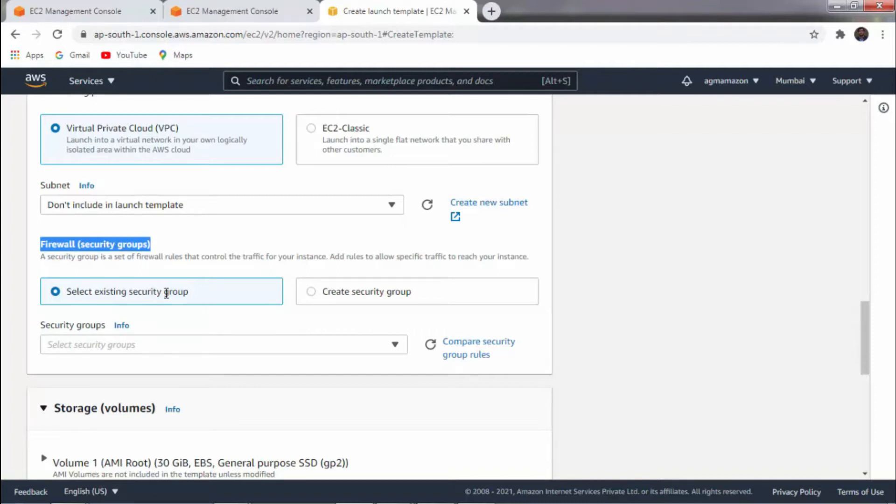
left_click(310, 294)
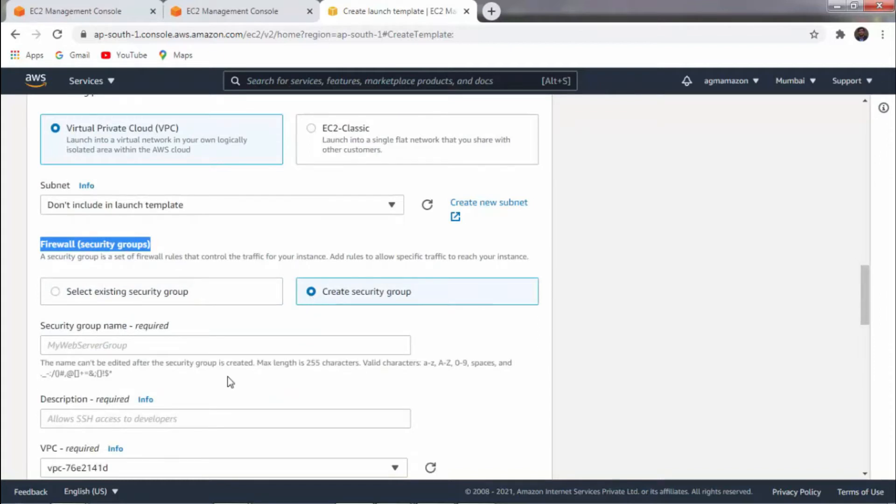
left_click(205, 345)
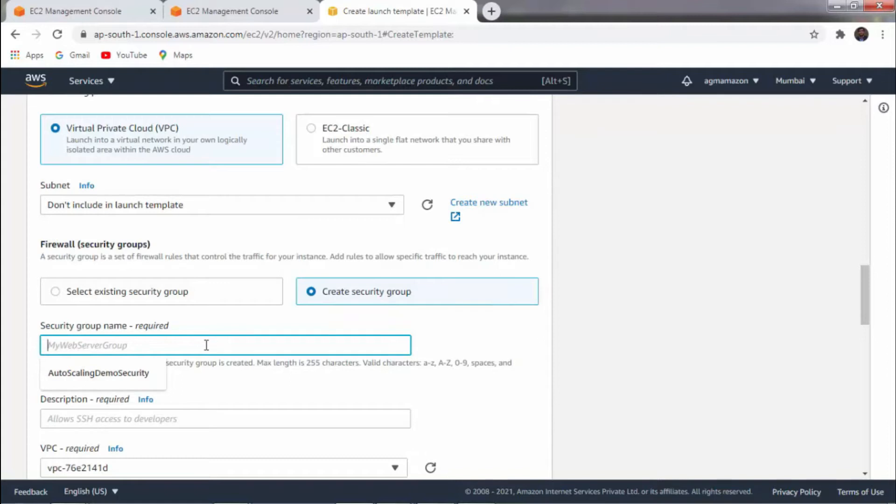
left_click(128, 377)
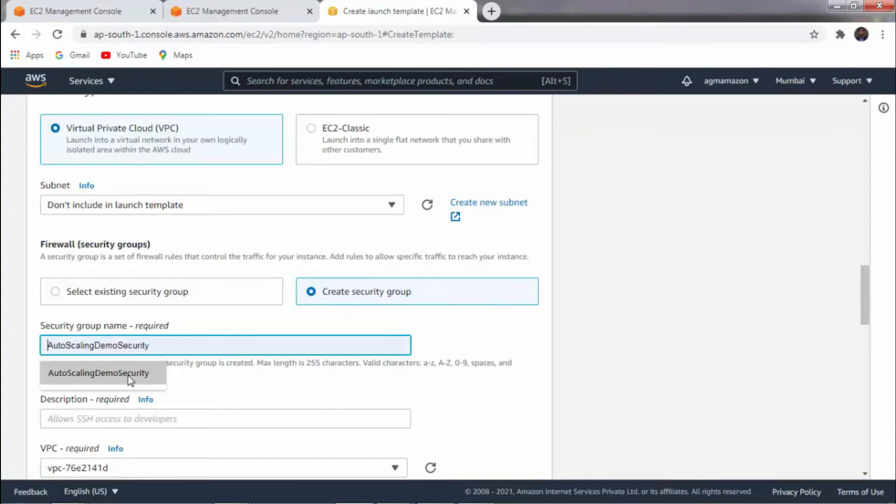
left_click(128, 376)
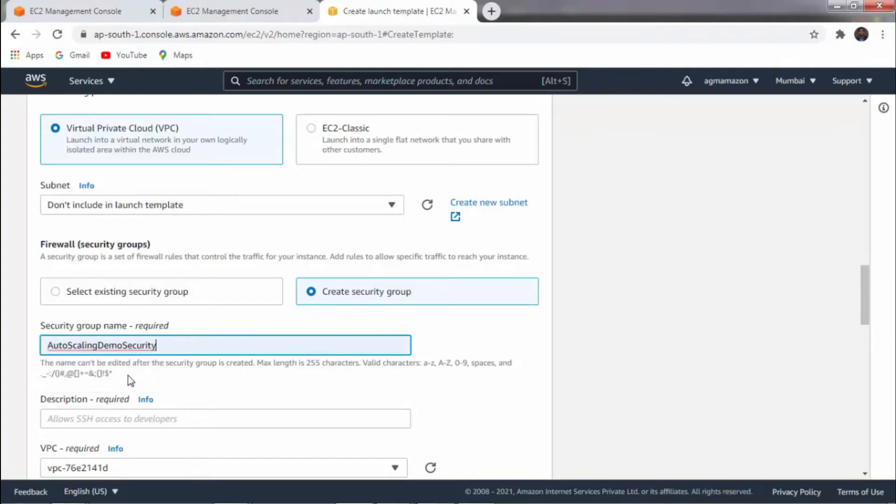
- Copy the security group name AutoScalingDemoSecurity into the group's required description
left_click(105, 418)
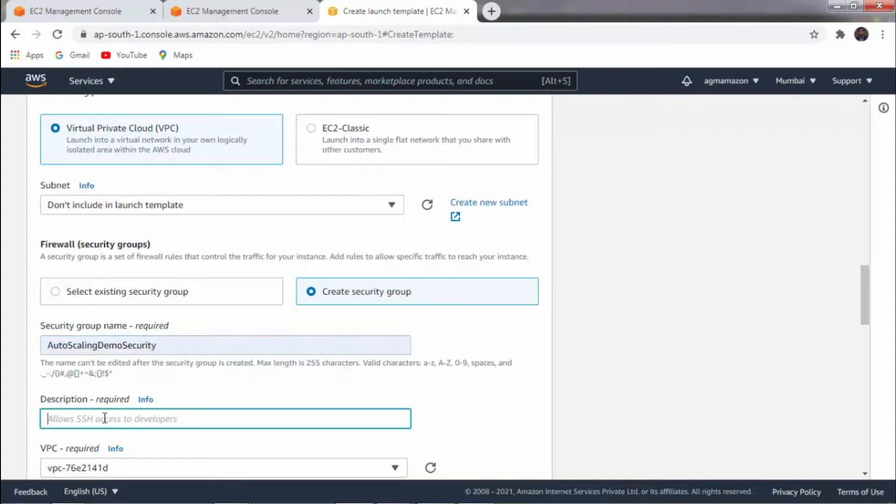
left_click(89, 347)
double_click(90, 348)
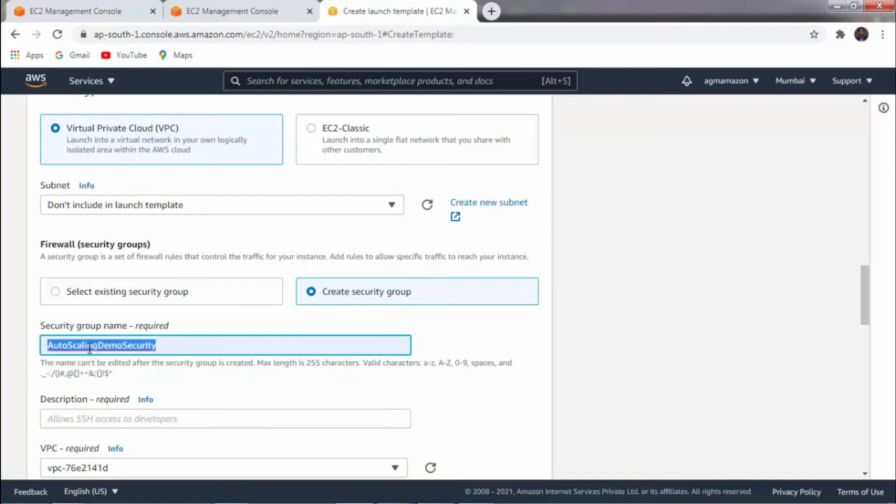
key("ctrl+c")
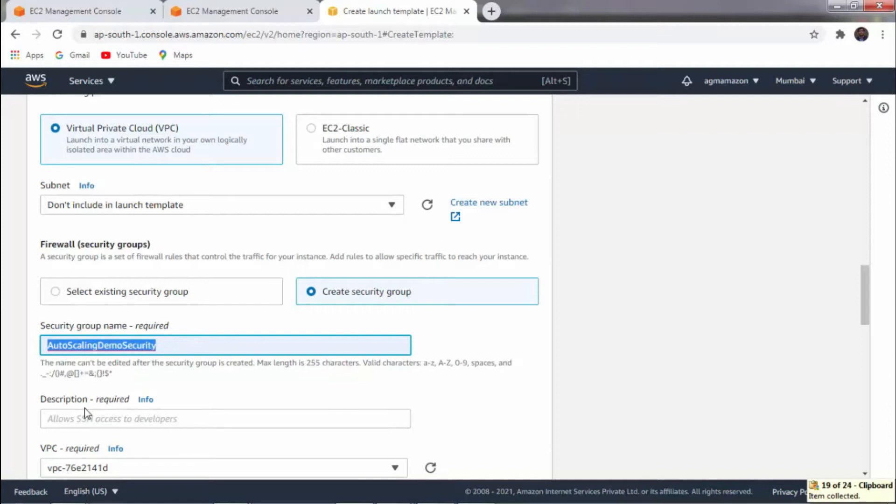
left_click(84, 422)
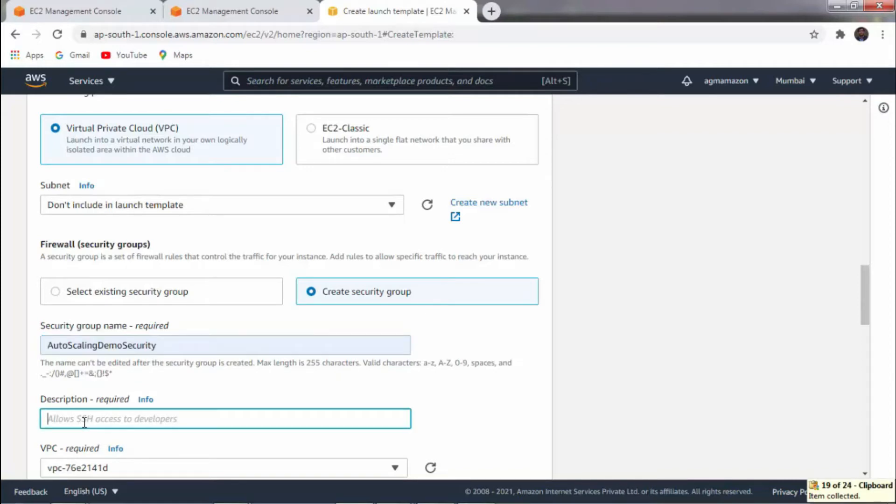
key("ctrl+v")
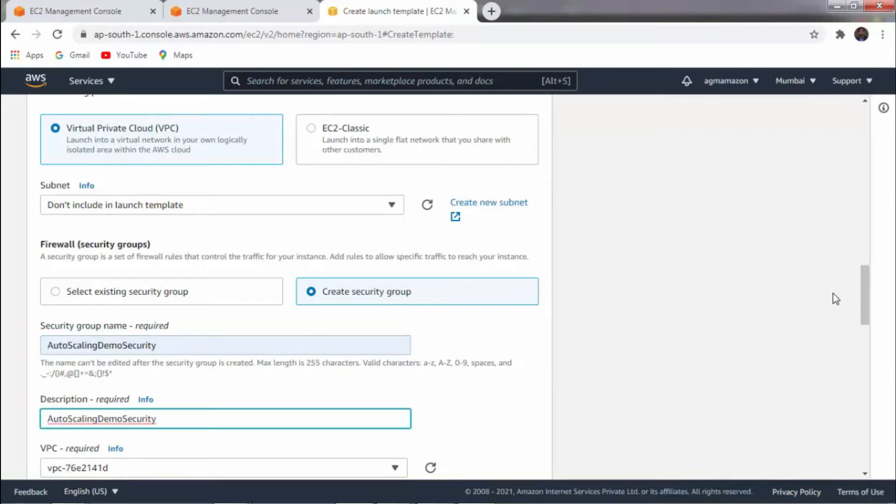
- Select the default VPC, vpc-76e2141d, for the new security group
left_click_drag(865, 297, 865, 315)
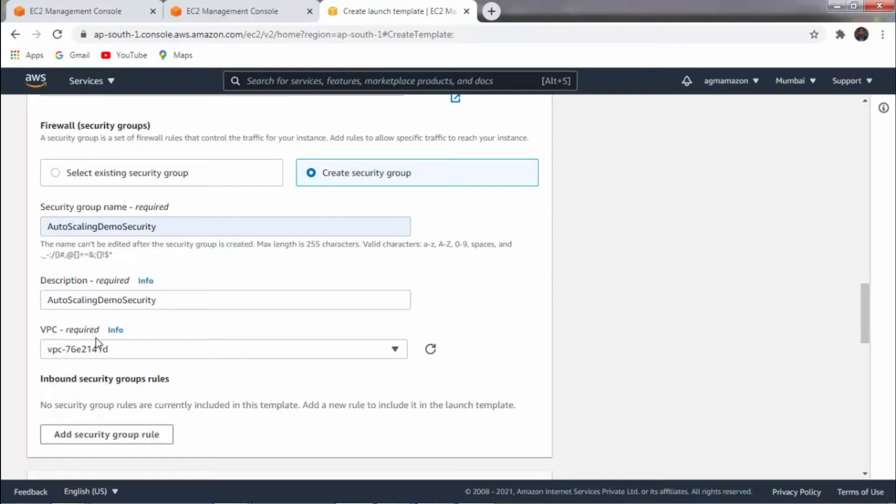
left_click(100, 351)
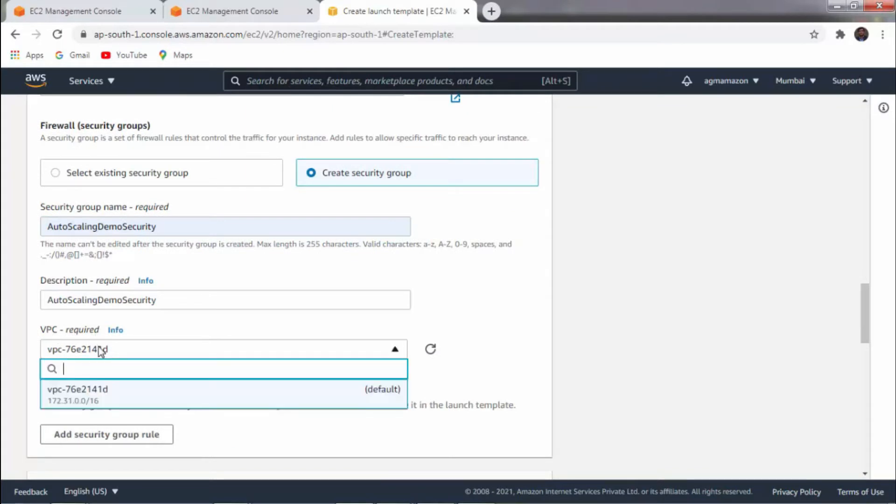
left_click(96, 393)
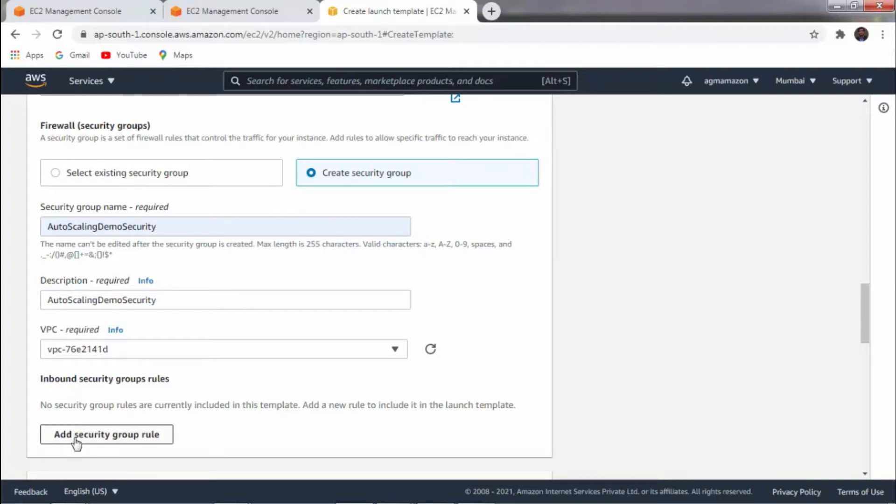
- Add an inbound security group rule and set its type to rdp
left_click(114, 443)
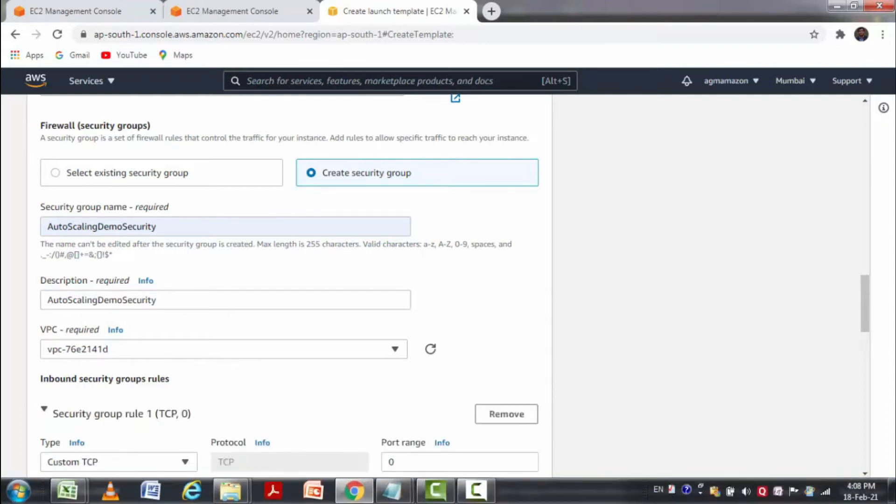
left_click_drag(865, 286, 865, 315)
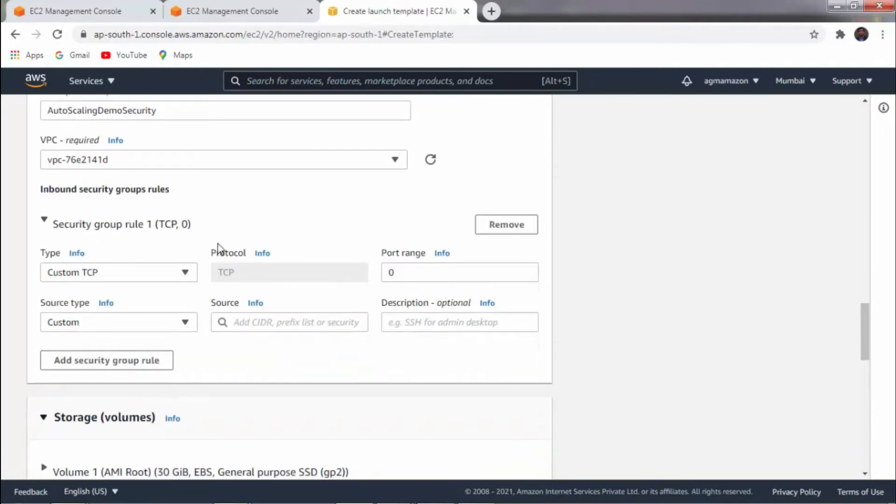
left_click(186, 273)
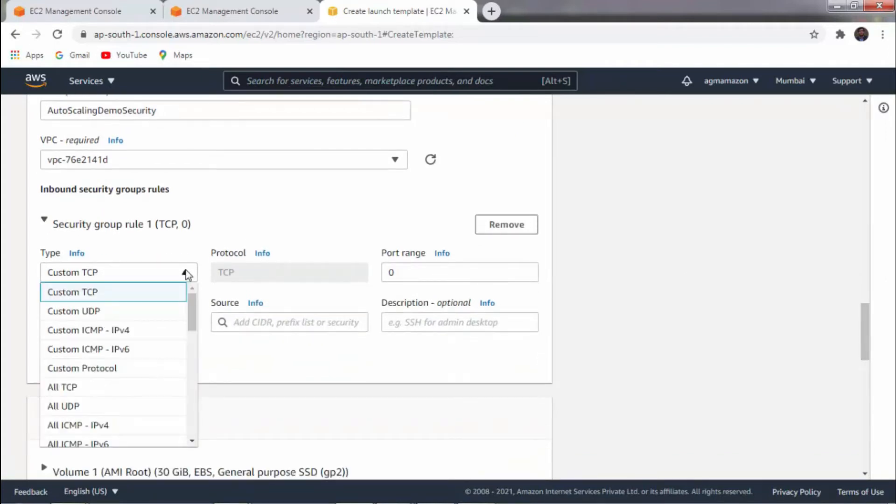
left_click_drag(194, 316, 168, 420)
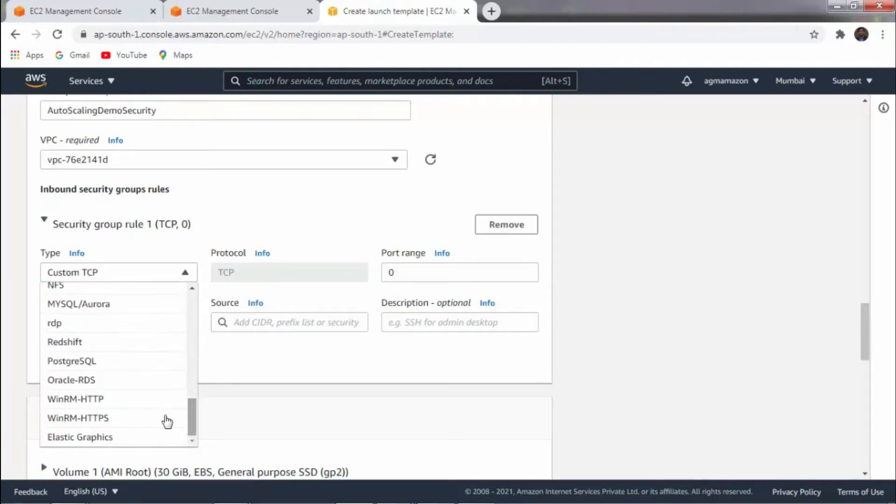
left_click(68, 325)
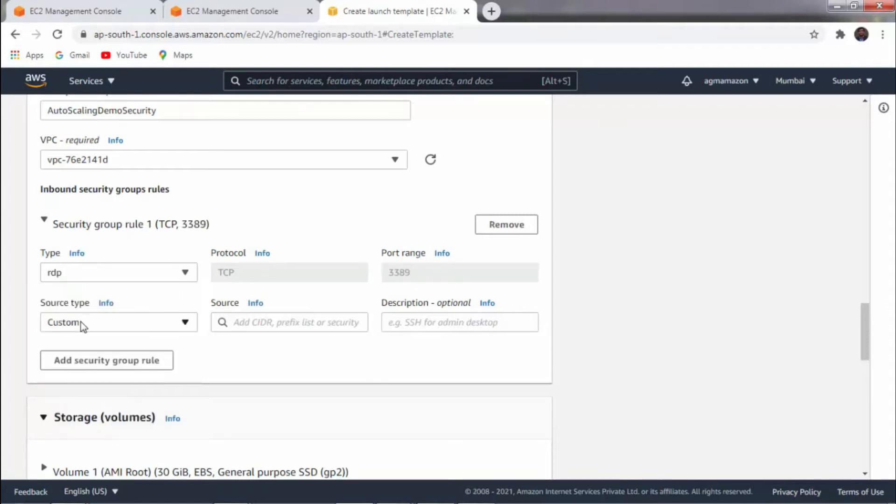
- Set the RDP rule's source type to Anywhere, and add a second inbound rule of type HTTP with source type Anywhere
left_click(80, 323)
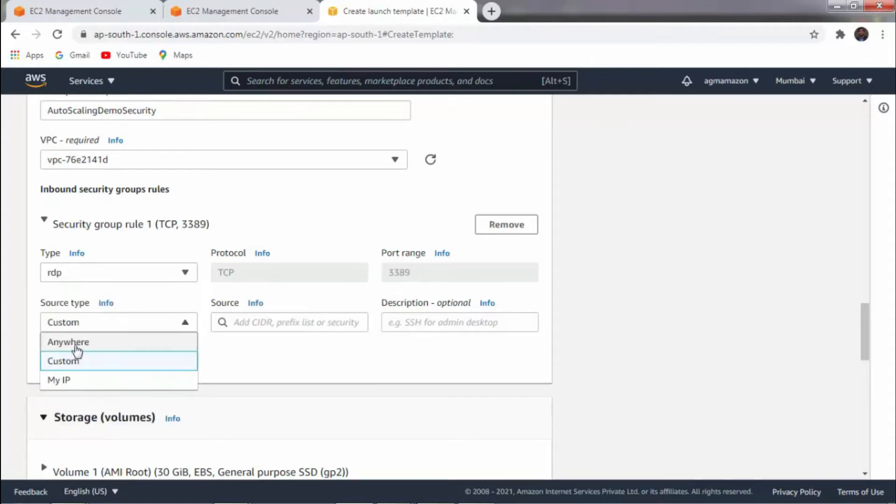
left_click(70, 342)
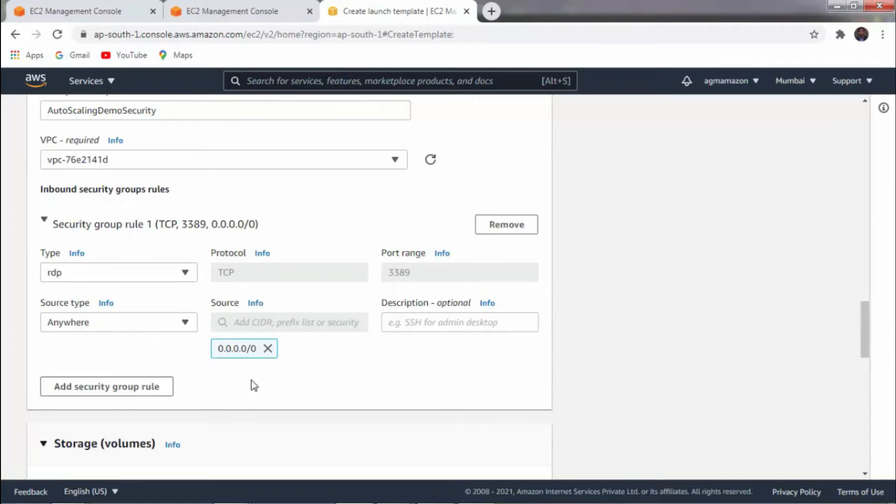
left_click(154, 393)
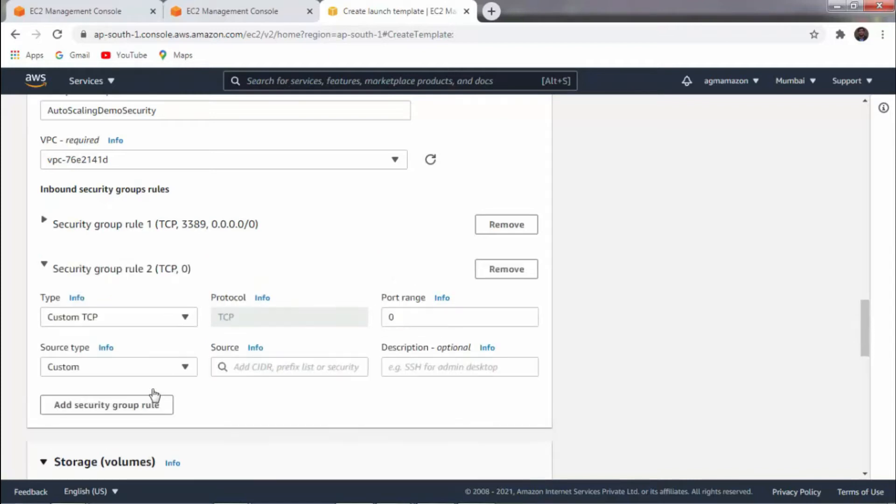
left_click(187, 371)
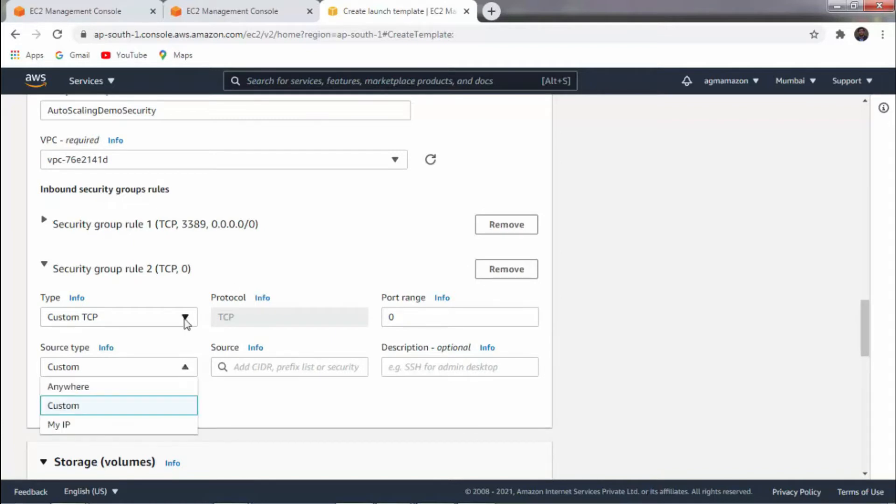
left_click(185, 319)
left_click_drag(194, 176, 192, 231)
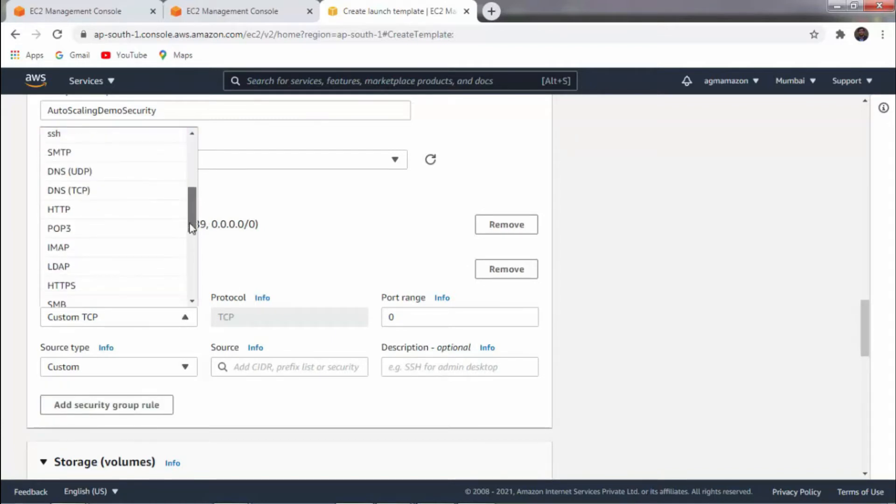
left_click(92, 208)
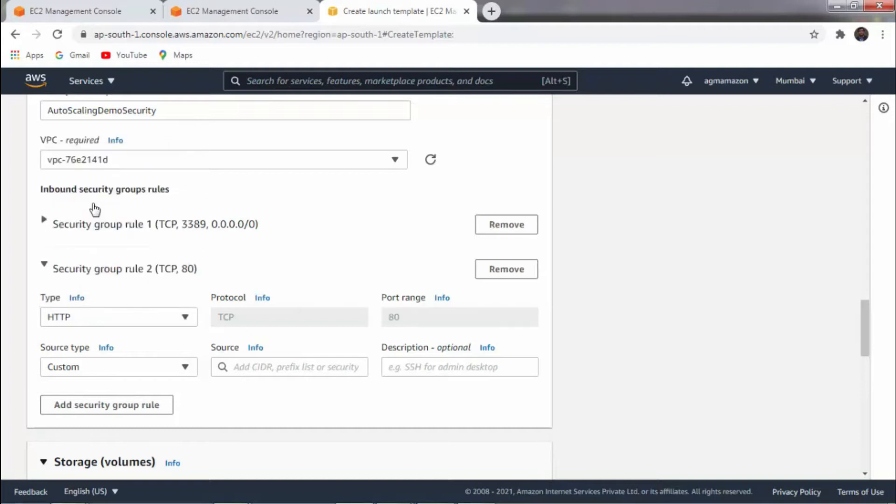
left_click(185, 367)
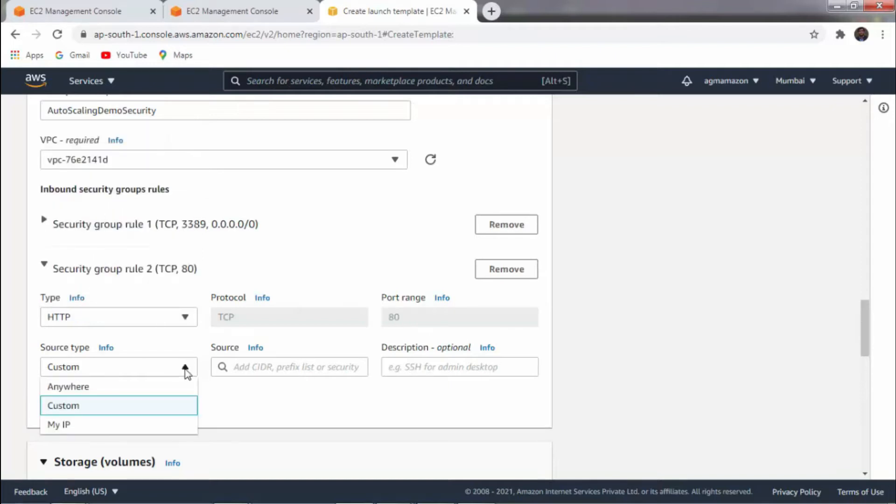
left_click(167, 388)
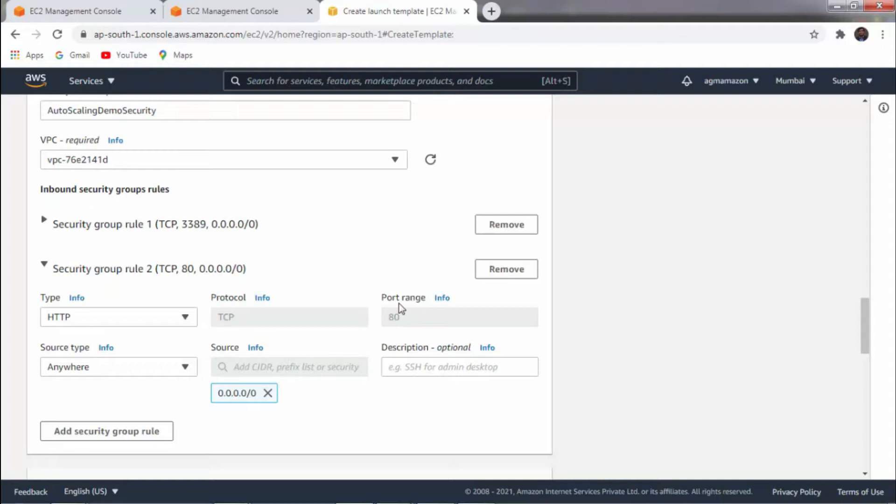
- Add a third inbound security group rule of type HTTPS with source type Anywhere
left_click(100, 436)
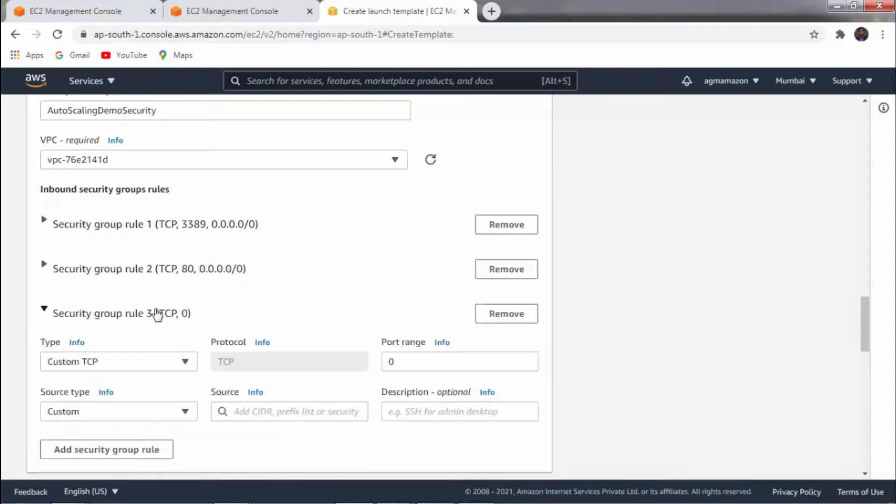
left_click(186, 362)
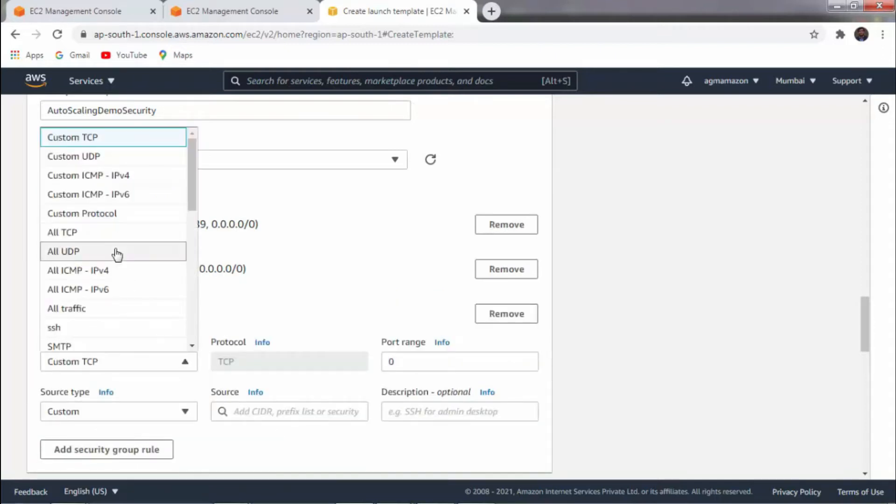
left_click_drag(192, 195, 191, 258)
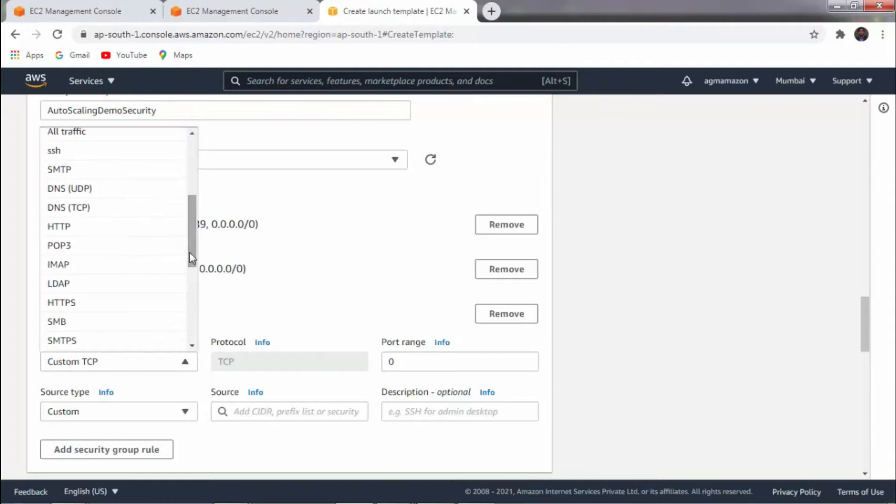
left_click(66, 303)
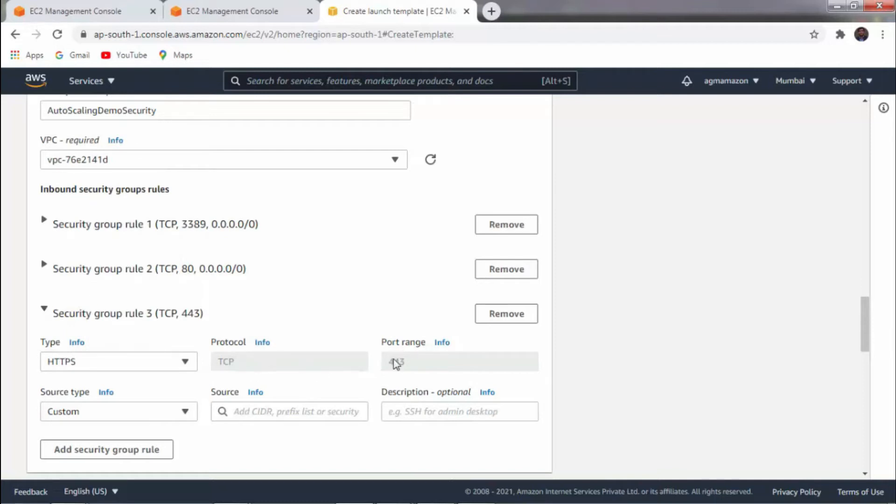
left_click(154, 415)
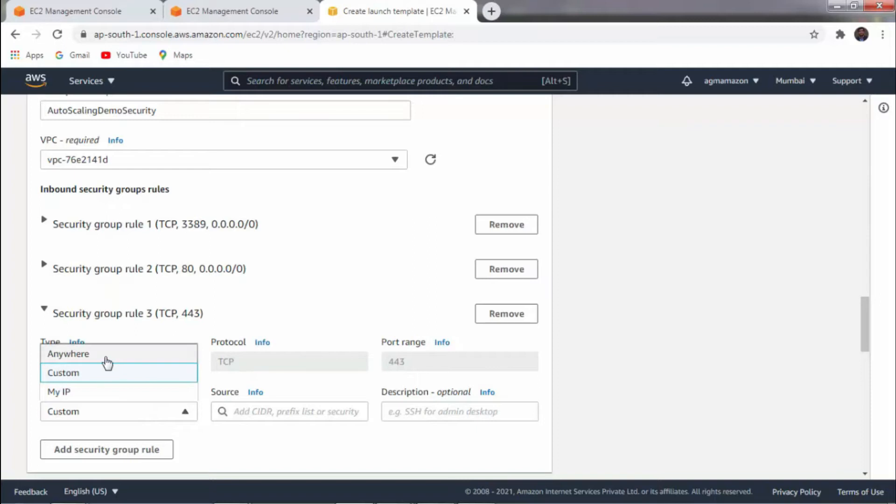
left_click(107, 360)
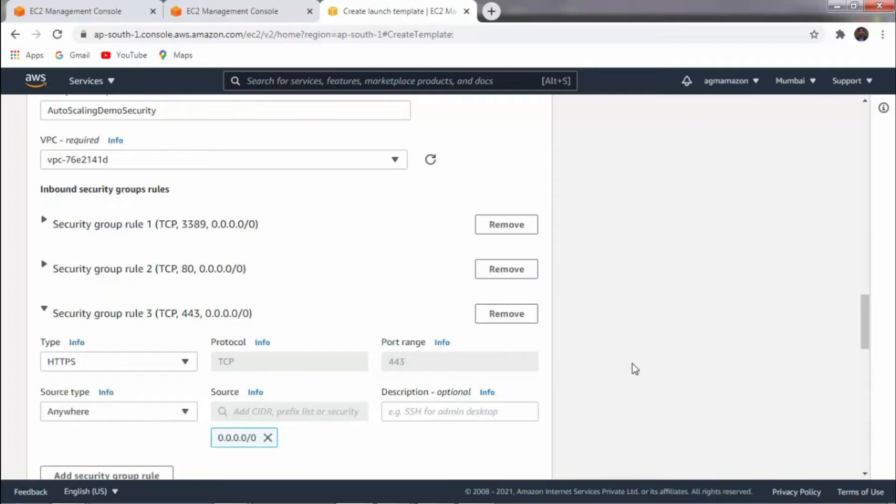
- Review the template's storage, resource tags and network interfaces sections, and expand the advanced details
left_click_drag(866, 306, 867, 328)
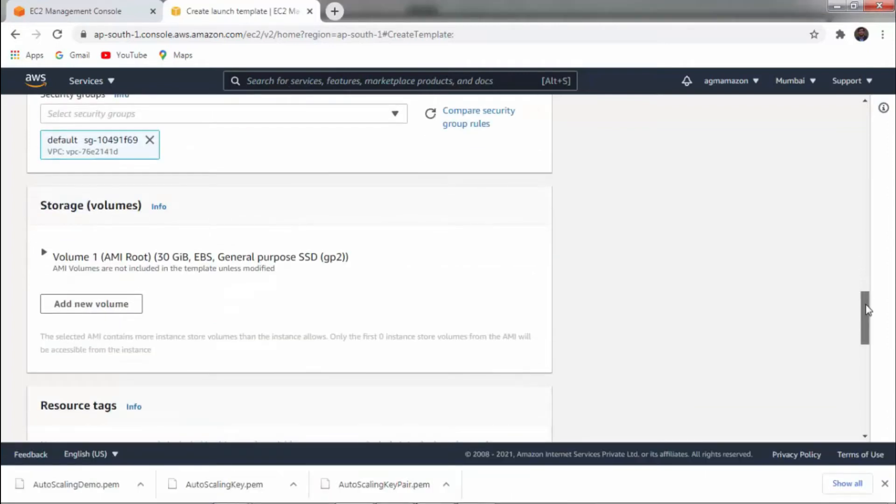
left_click_drag(866, 306, 867, 315)
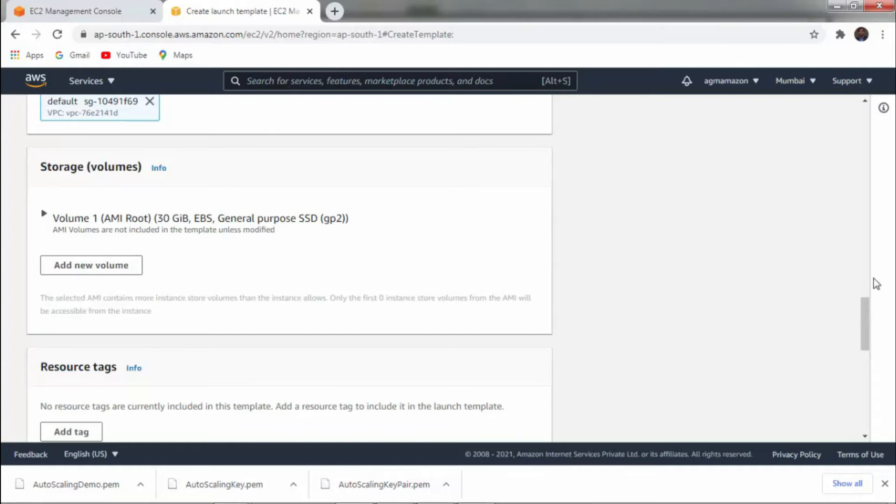
left_click_drag(867, 327, 867, 357)
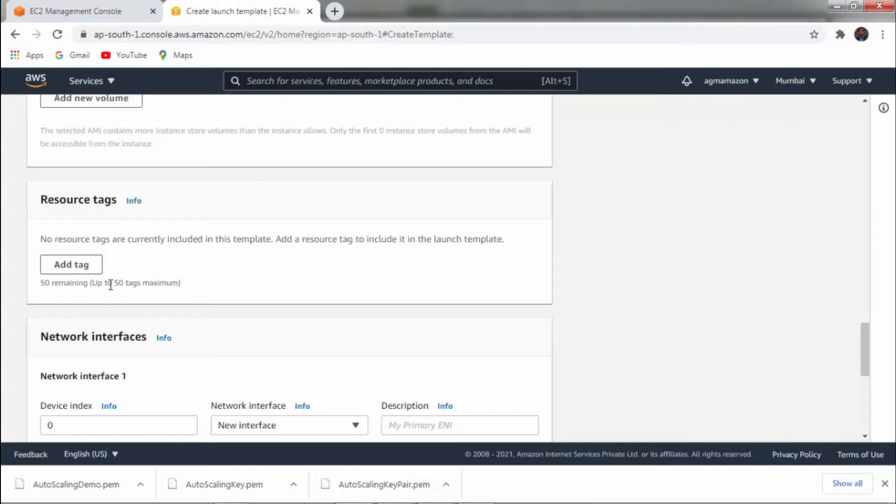
left_click_drag(110, 284, 168, 281)
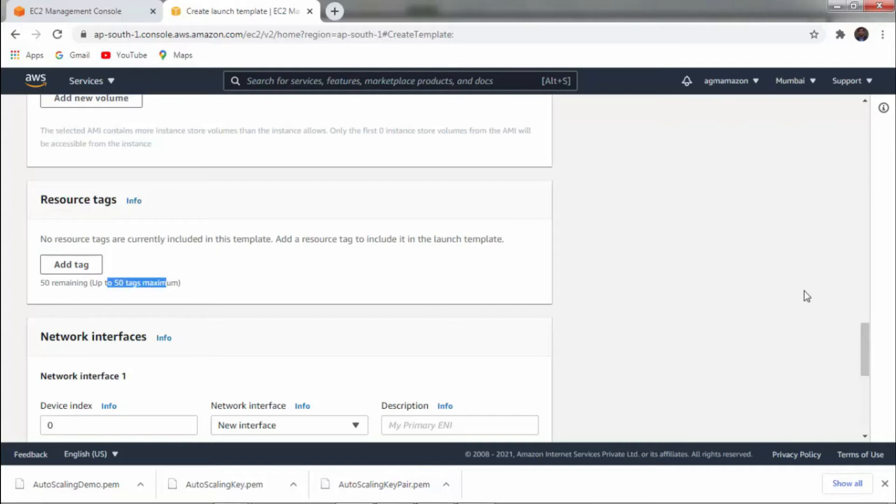
left_click_drag(866, 344, 867, 407)
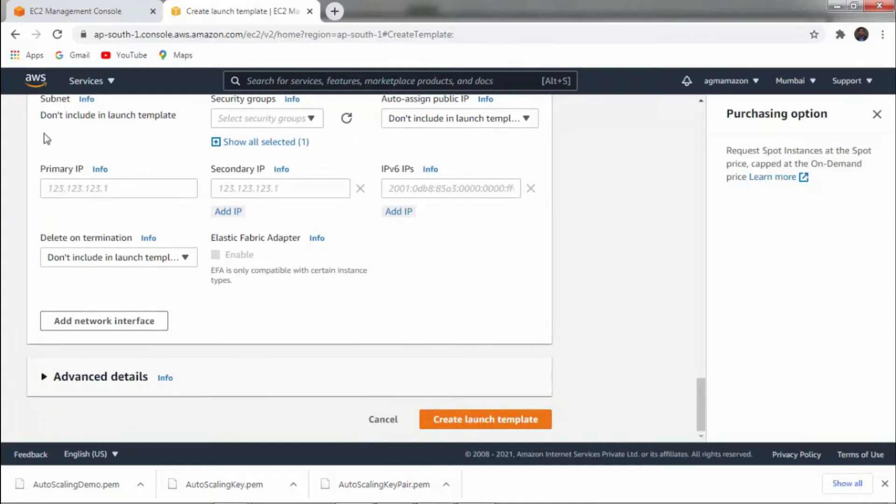
left_click(102, 382)
scroll(102, 382, "down", 5)
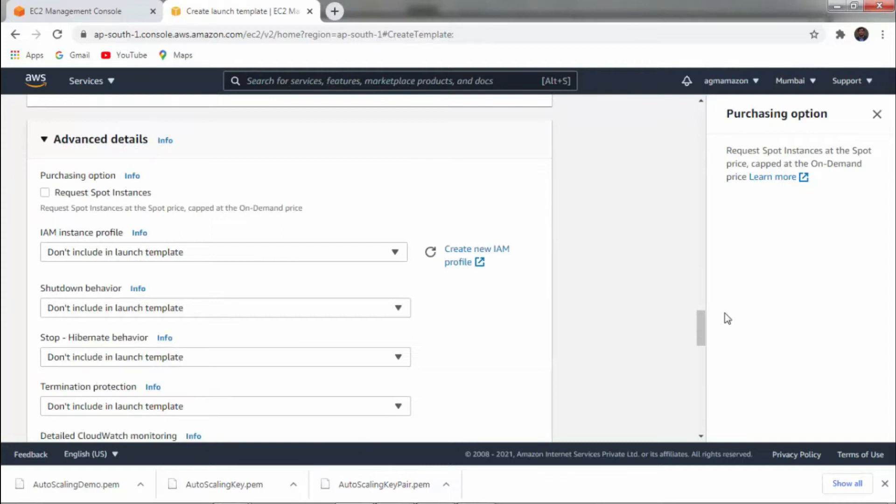
- Read the Spot Instances documentation linked from the purchasing option's information, and return to the launch template form
left_click_drag(701, 321, 701, 324)
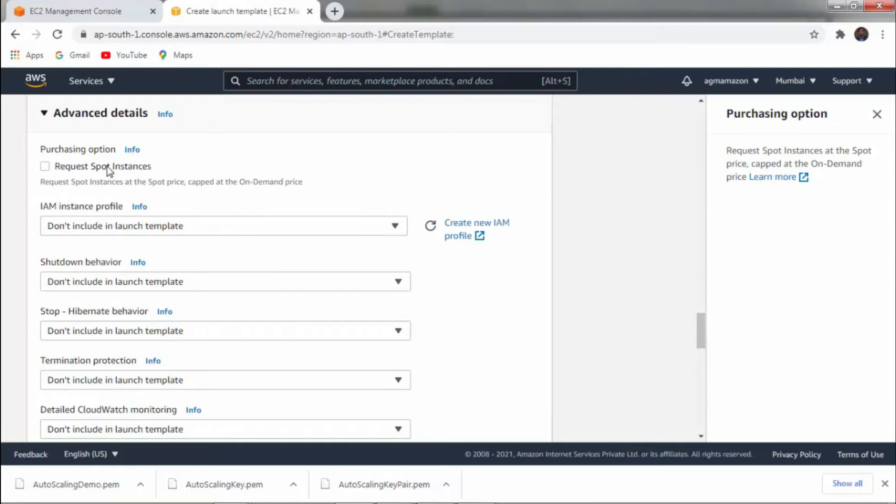
left_click(132, 150)
left_click(770, 178)
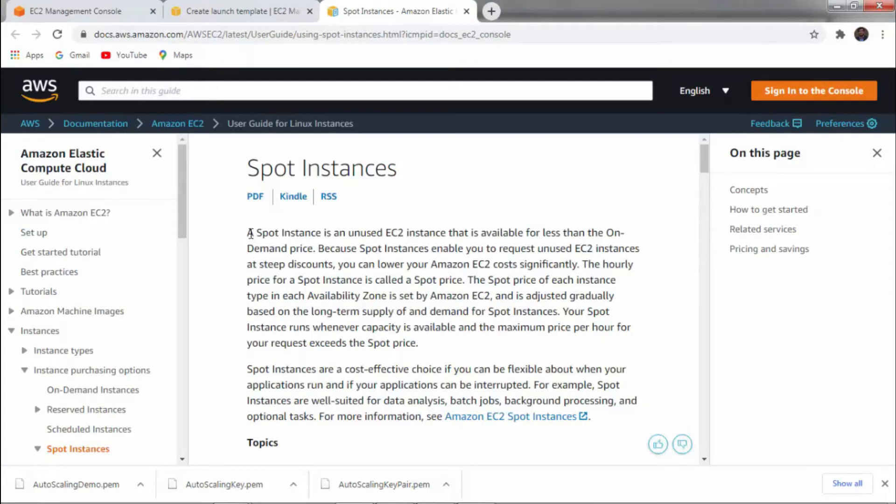
left_click_drag(247, 232, 587, 267)
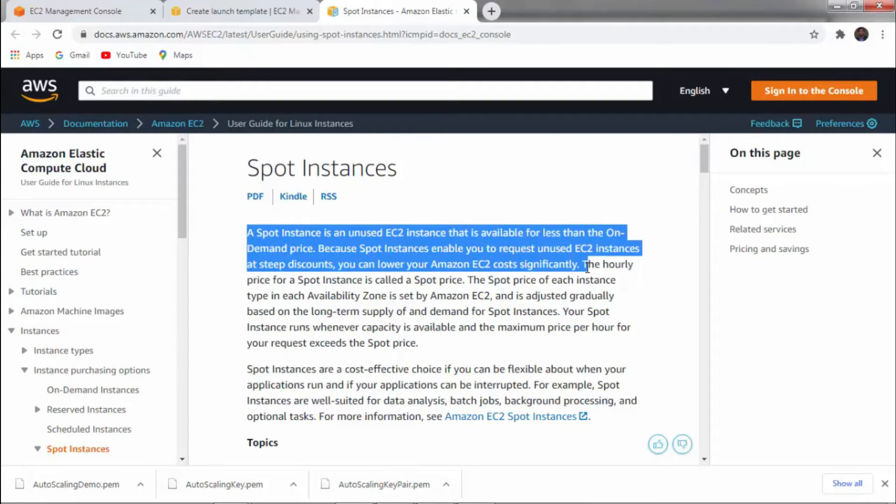
left_click_drag(248, 370, 531, 385)
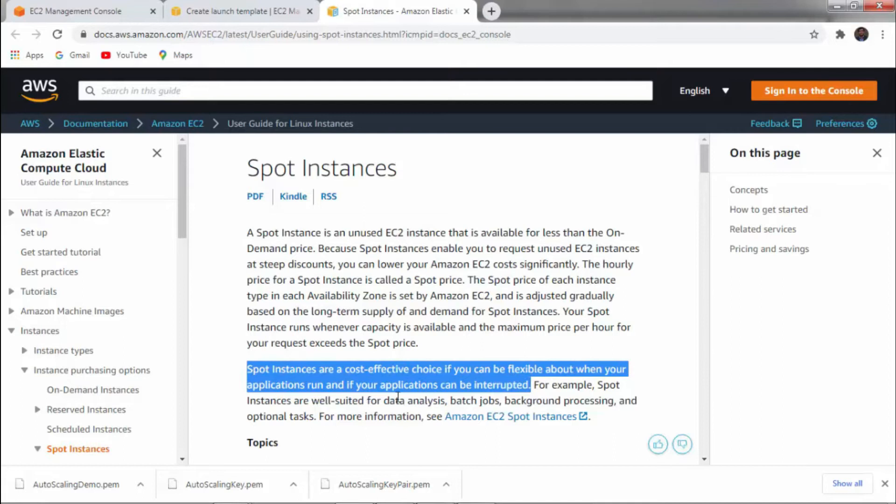
left_click_drag(382, 400, 315, 418)
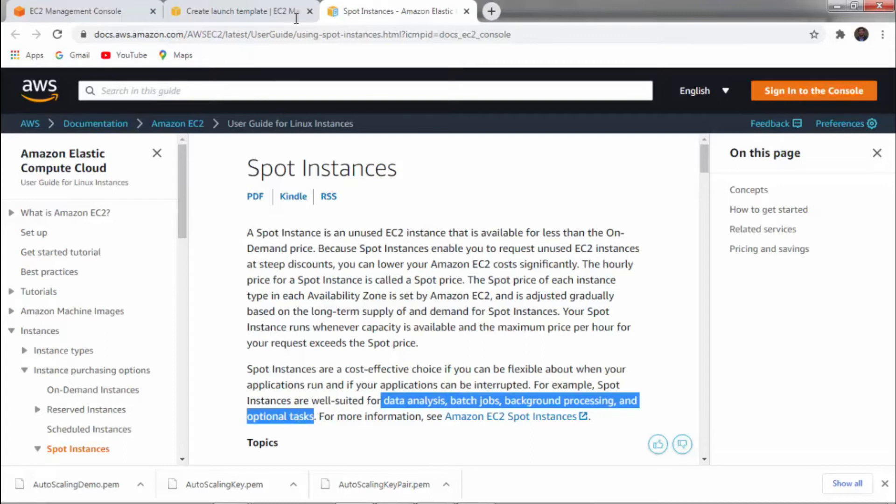
left_click(270, 7)
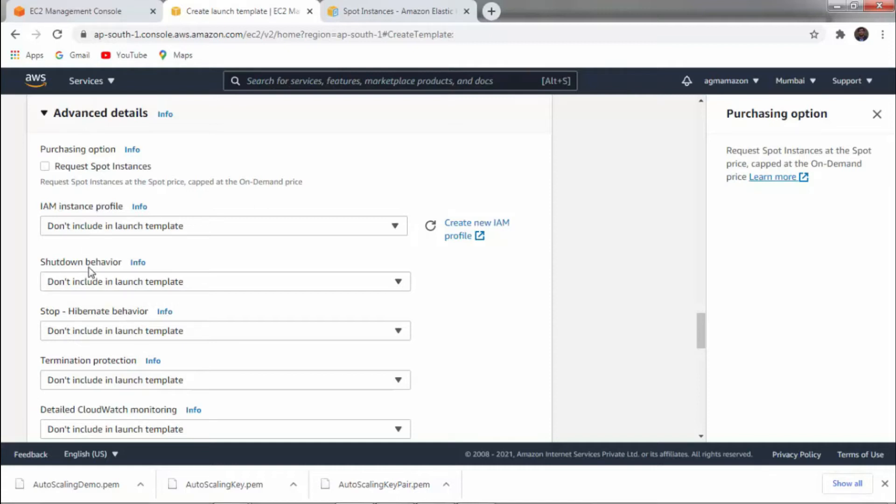
- View the options offered for shutdown behavior and Stop - Hibernate behavior without choosing any
left_click(88, 281)
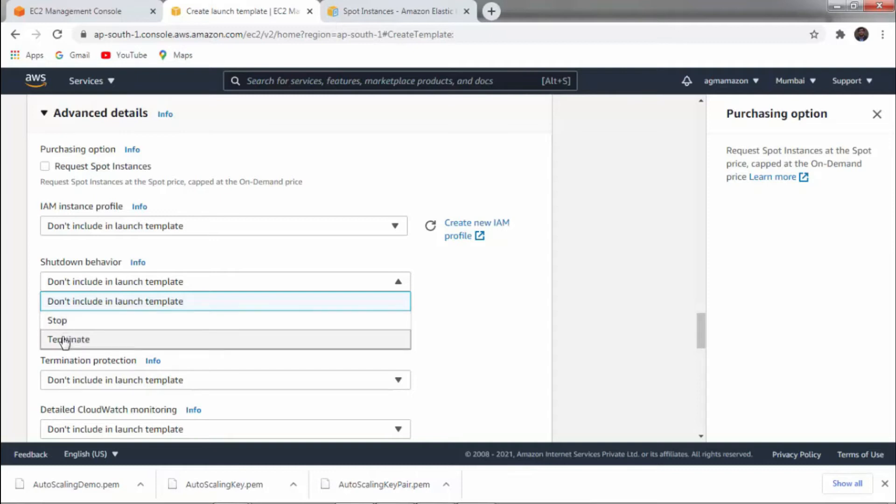
left_click(13, 301)
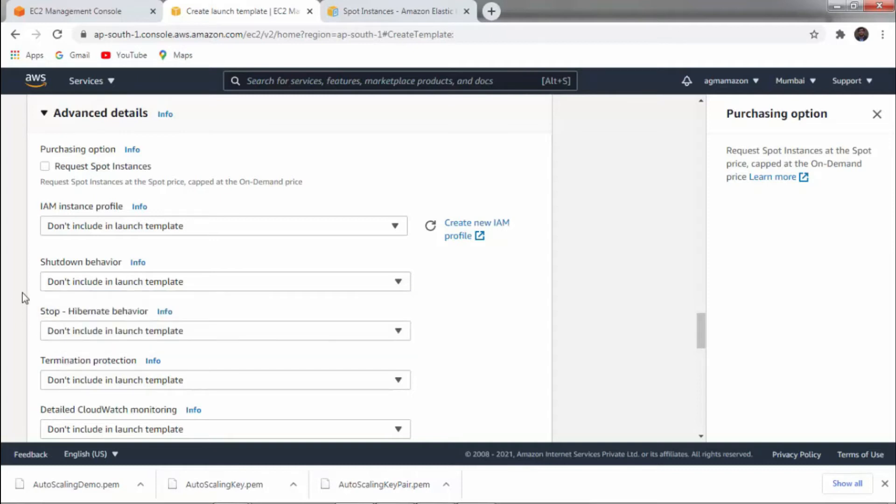
left_click(127, 330)
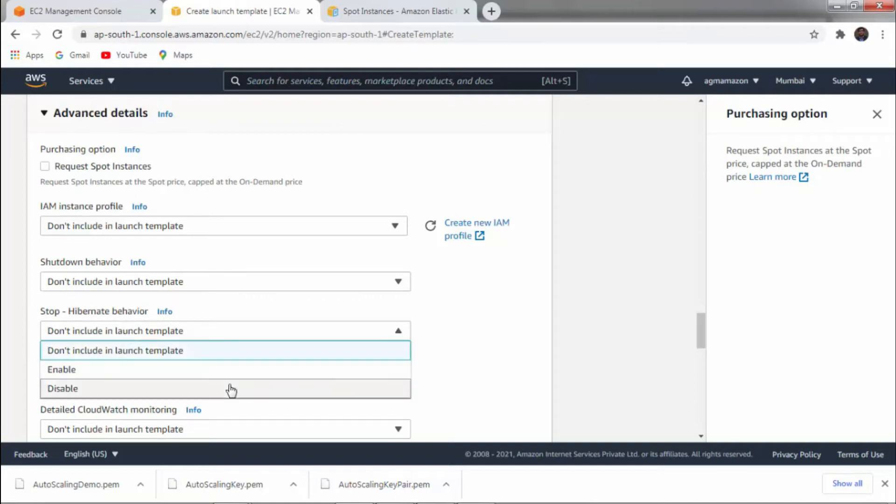
left_click(583, 373)
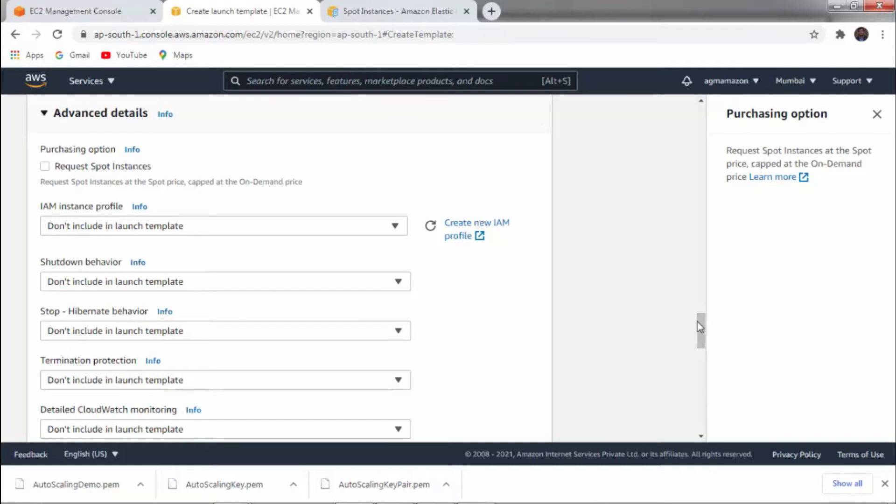
- Set termination protection to Enable in the advanced details and create the launch template
left_click(96, 380)
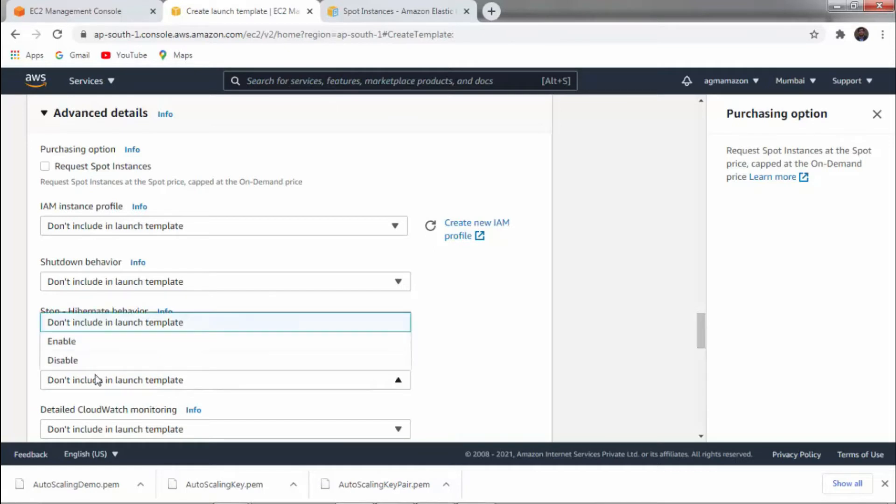
left_click(88, 342)
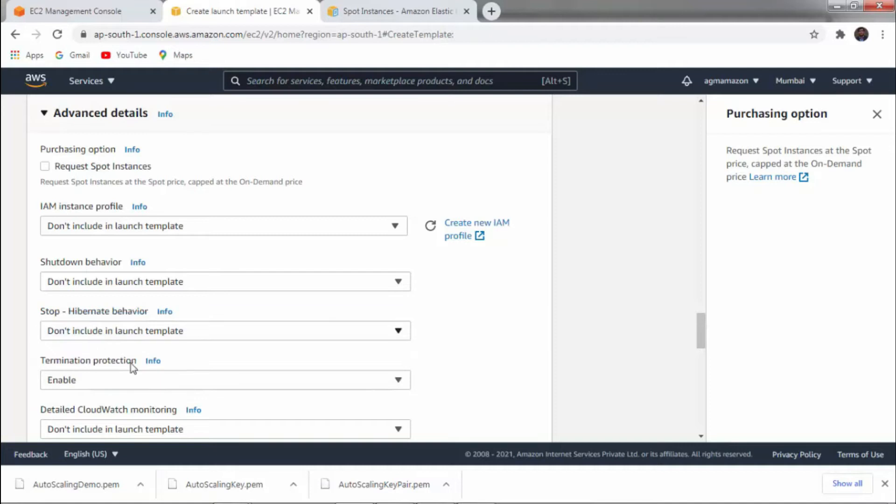
scroll(516, 409, "down", 2)
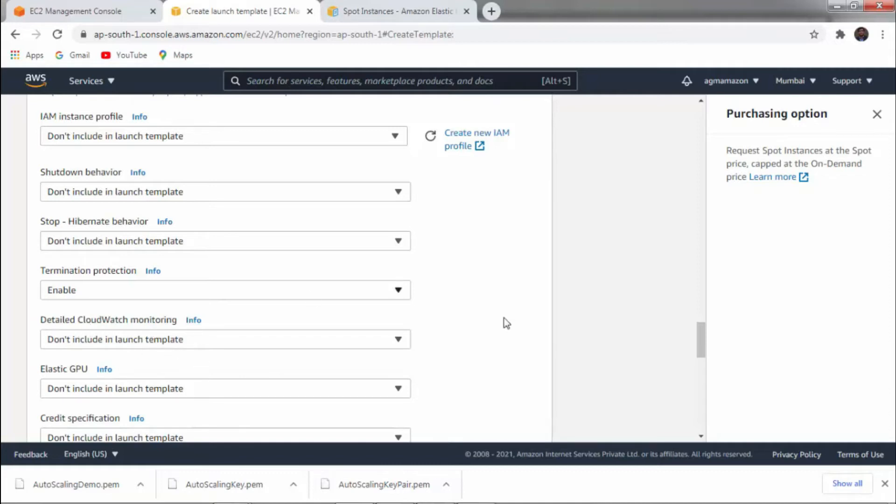
left_click_drag(703, 345, 698, 417)
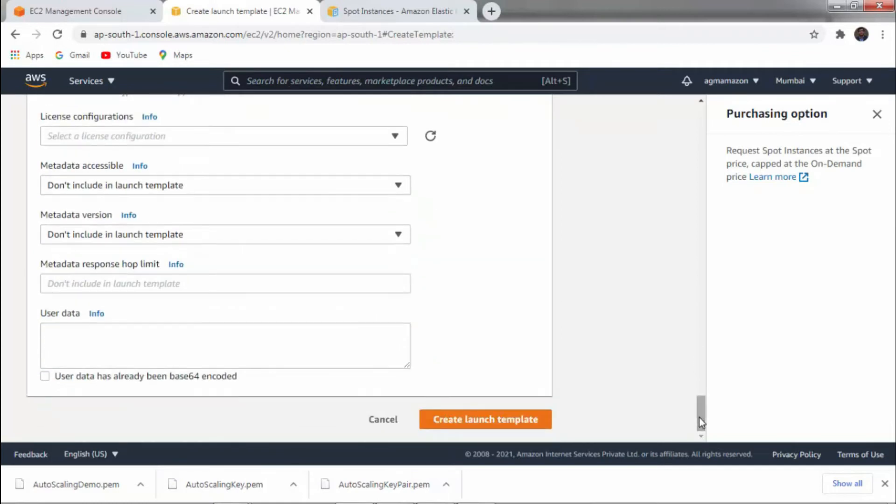
left_click(486, 421)
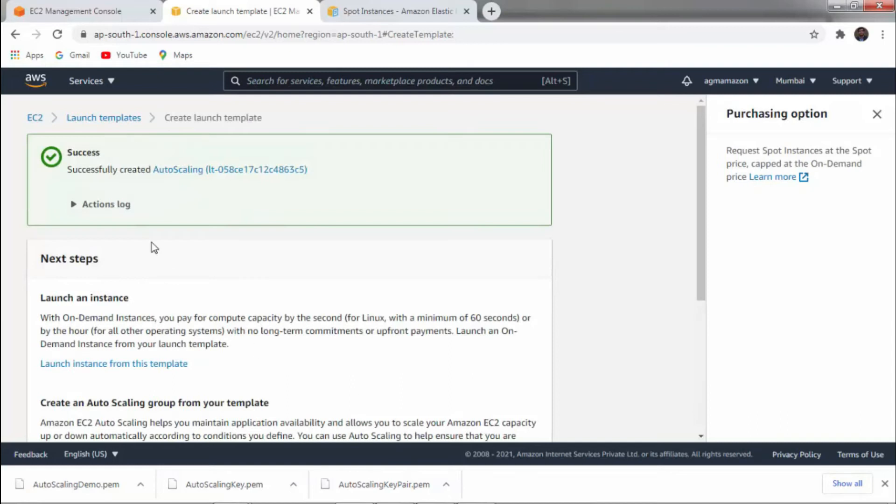
- Check the launch template creation confirmation and its suggested follow-up actions, and view the list of launch templates
left_click_drag(71, 154, 204, 170)
left_click(92, 172)
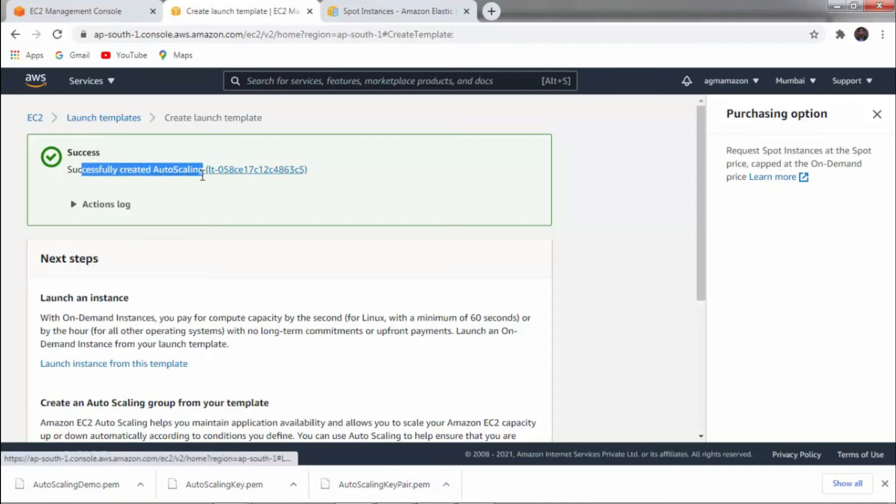
left_click(276, 220)
left_click_drag(701, 206, 698, 396)
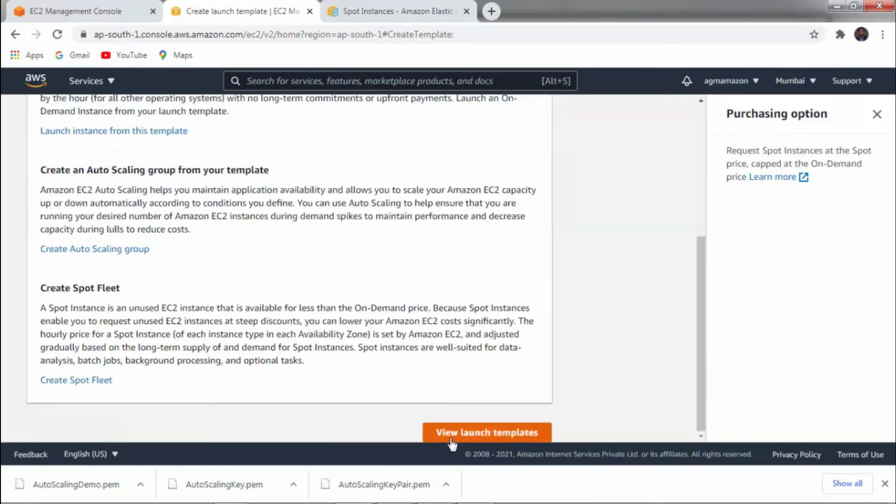
left_click(475, 434)
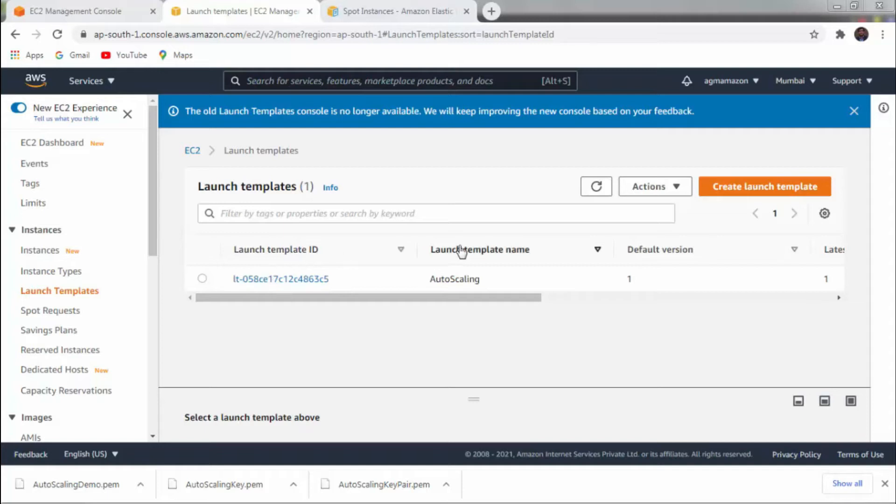
left_click_drag(460, 303, 396, 310)
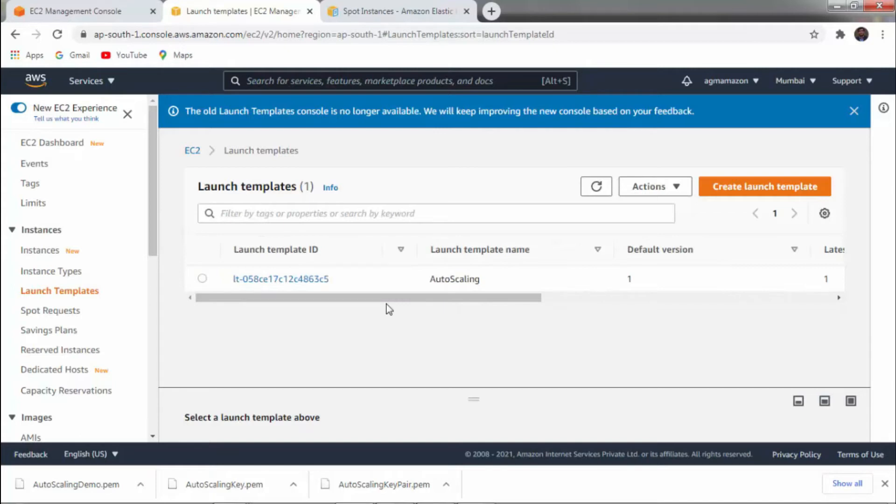
- Go to Auto Scaling Groups and start creating a new Auto Scaling group
left_click_drag(152, 245, 155, 435)
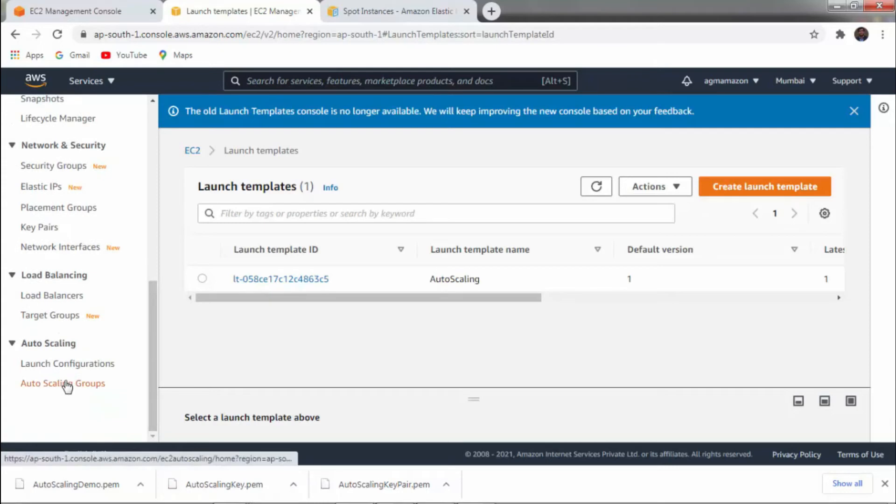
left_click(67, 385)
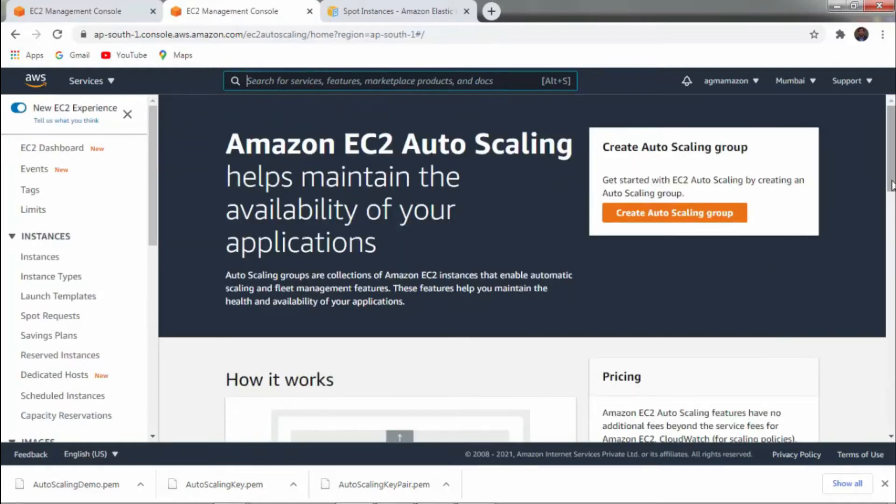
left_click(676, 214)
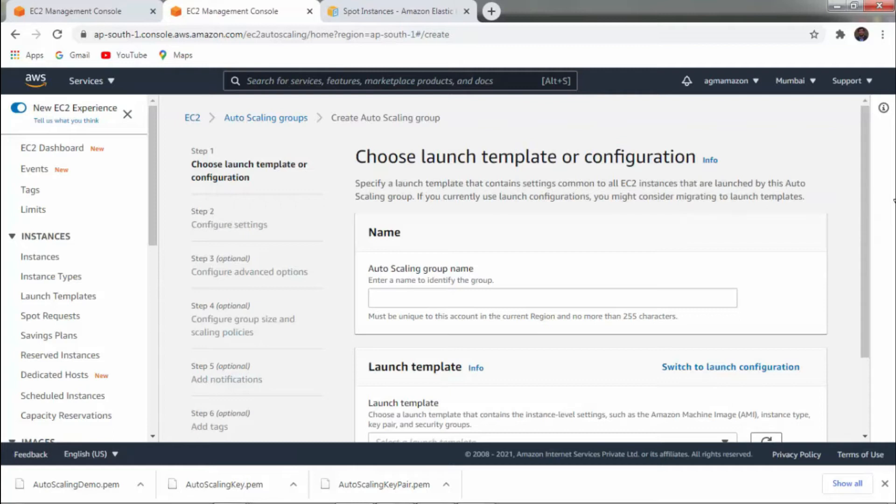
- Name the Auto Scaling group DemoAutoScaling and choose AutoScaling as its launch template
left_click_drag(864, 199, 869, 220)
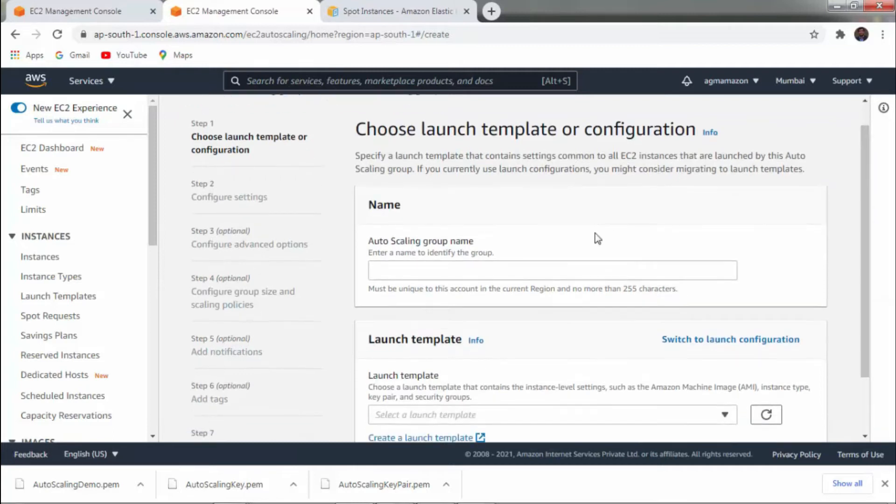
left_click(433, 269)
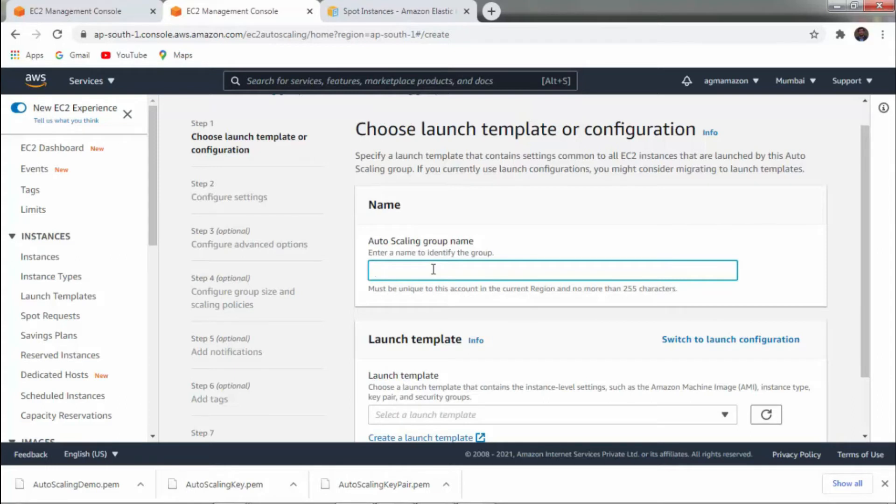
type("DemoAutoScaling")
left_click_drag(866, 275, 869, 333)
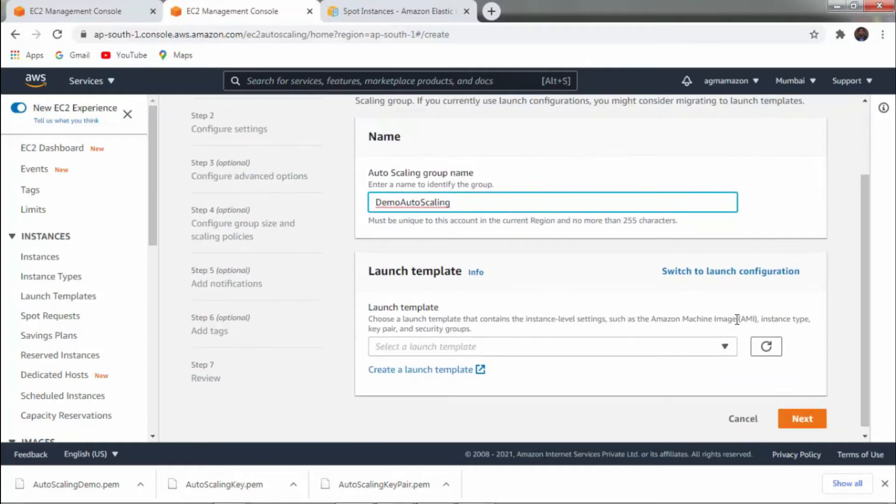
left_click(726, 346)
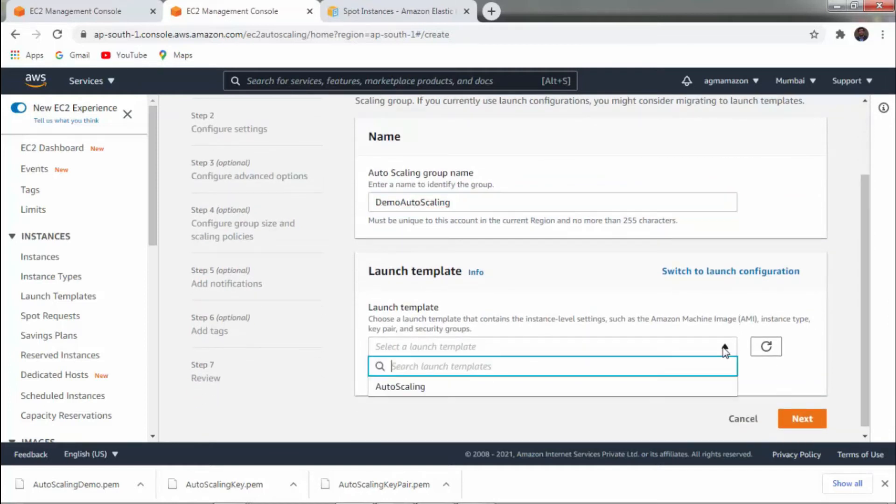
left_click(407, 388)
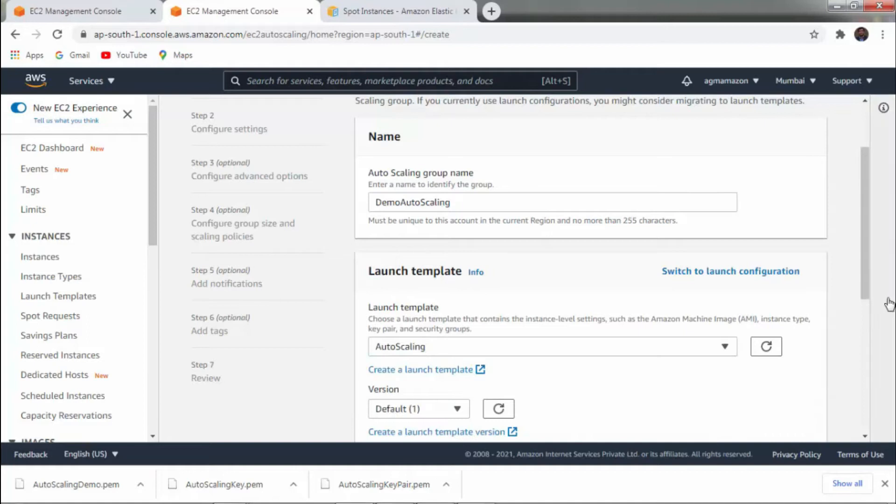
- Review the chosen launch template's details and continue to the Configure settings stage
scroll(866, 281, "down", 1)
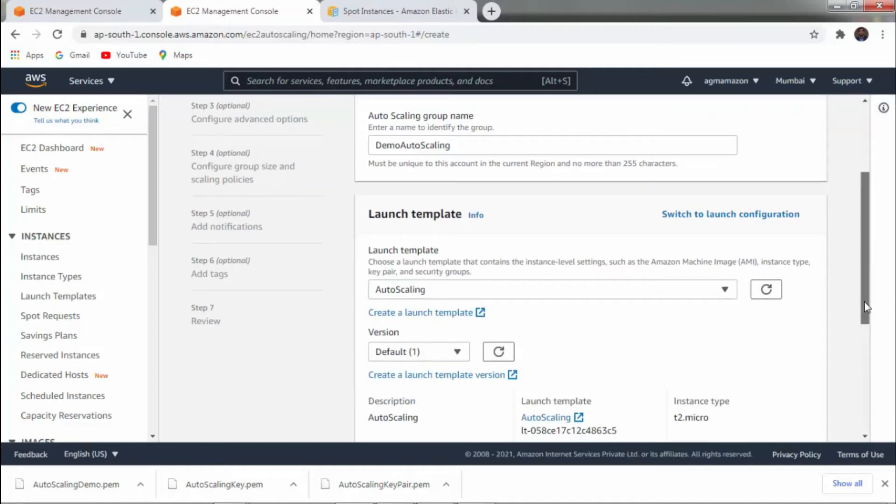
scroll(867, 318, "down", 1)
left_click_drag(866, 331, 866, 411)
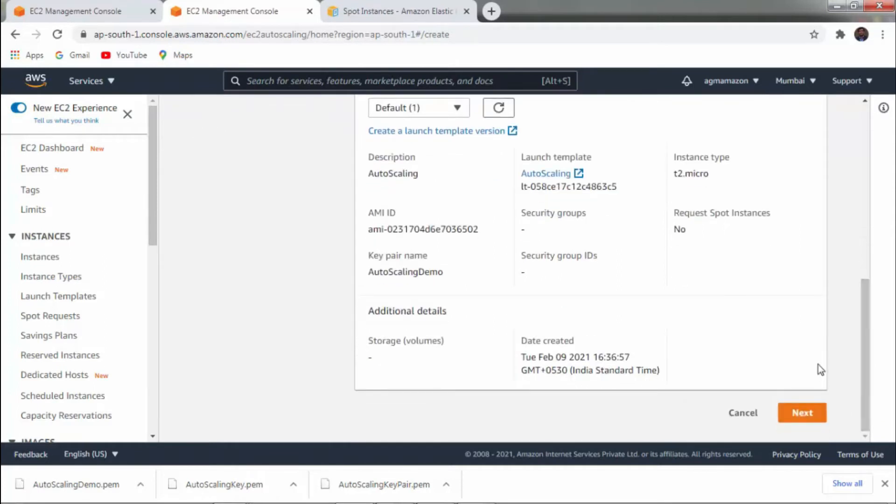
left_click(799, 414)
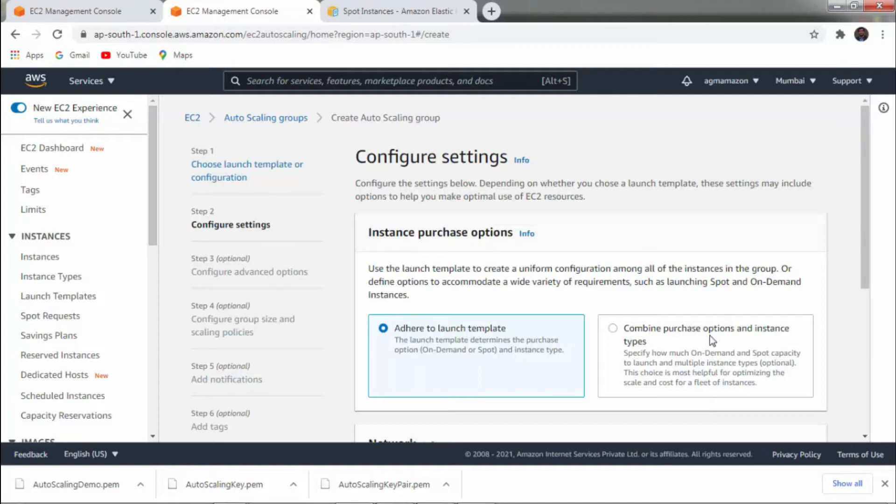
- Add the ap-south-1a, ap-south-1b and ap-south-1c default subnets to the group's network and continue to the advanced options
left_click_drag(863, 265, 866, 337)
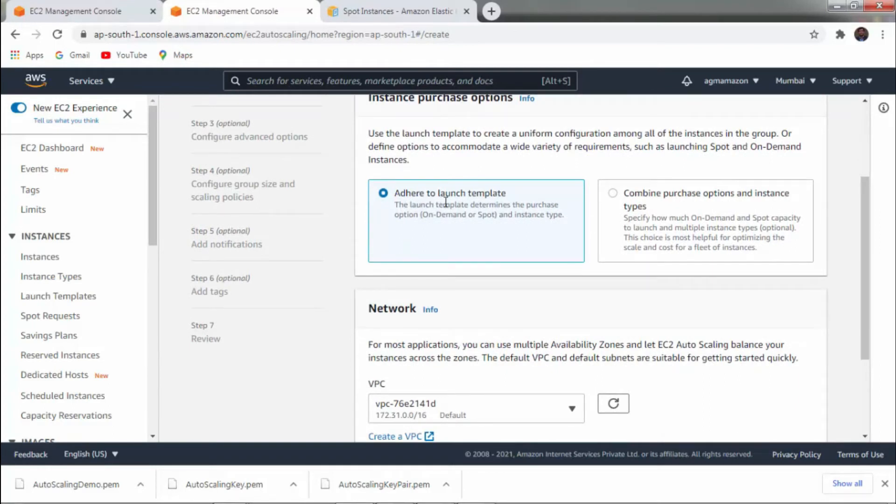
left_click_drag(865, 285, 868, 362)
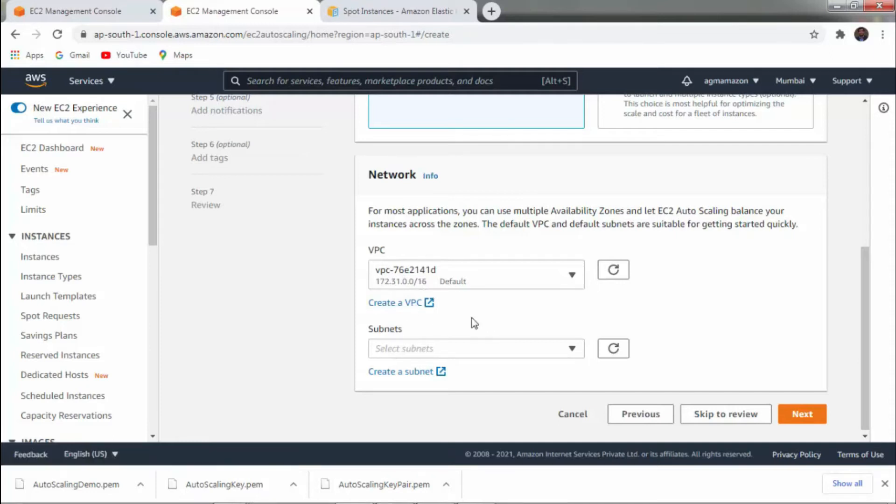
left_click(513, 351)
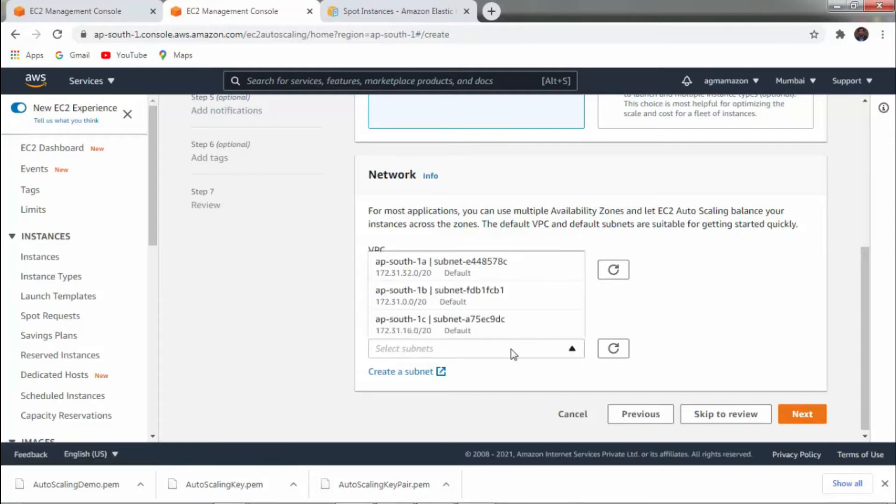
left_click(455, 267)
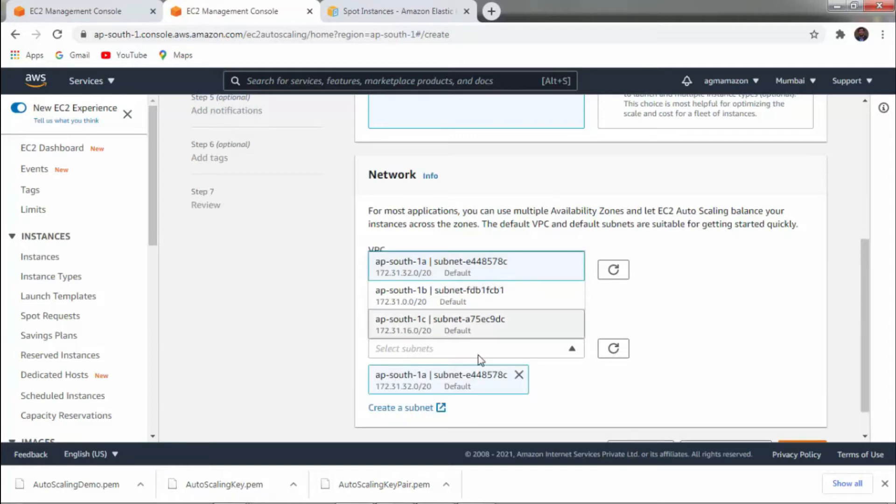
left_click(480, 353)
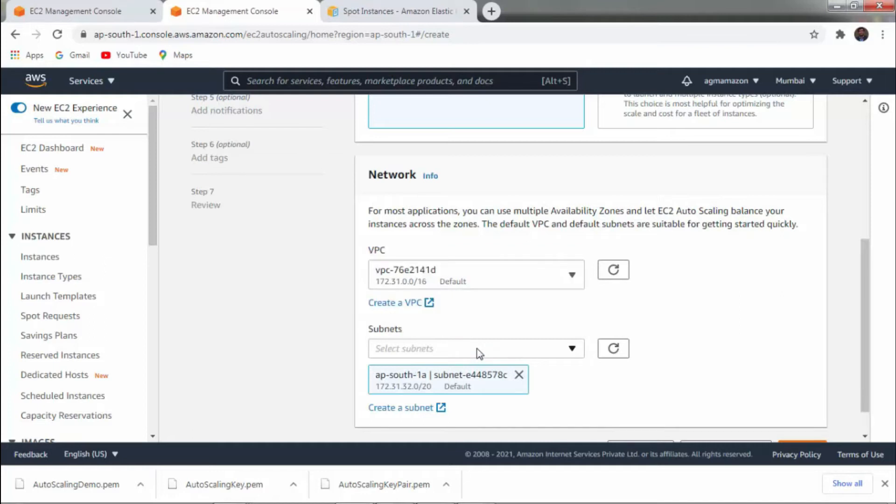
left_click(480, 354)
left_click(456, 302)
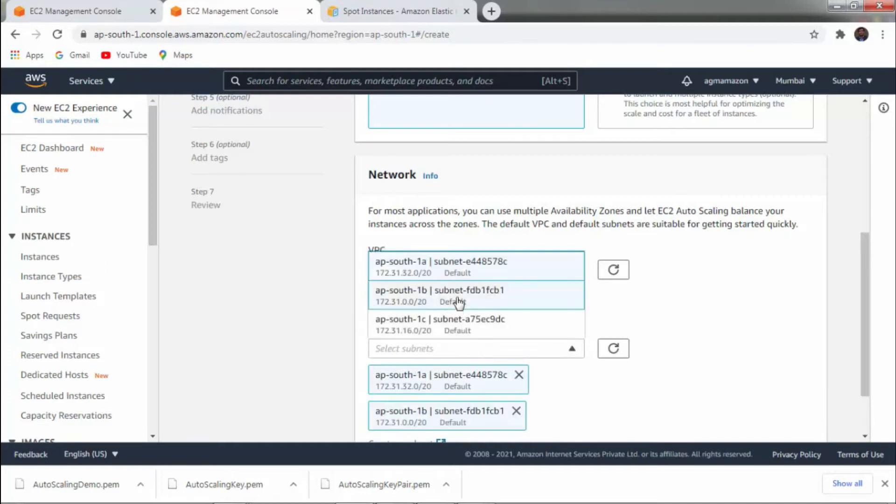
left_click(468, 354)
left_click(468, 353)
left_click(460, 332)
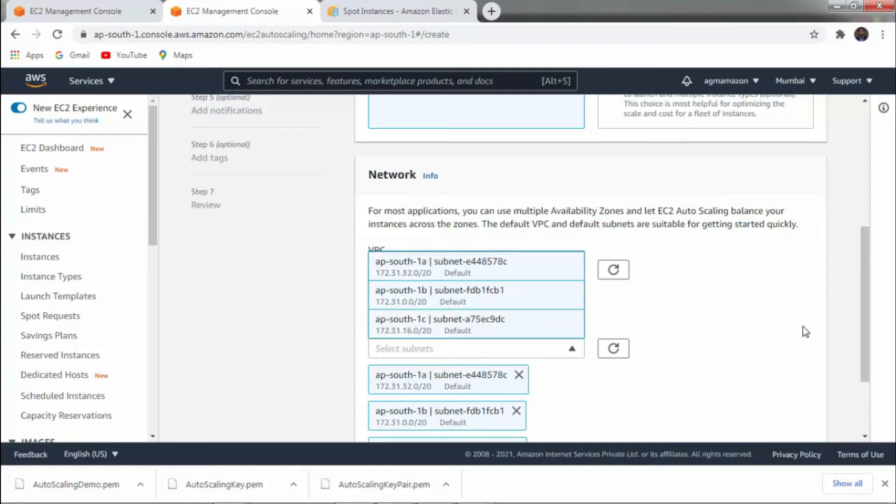
left_click_drag(866, 322, 864, 367)
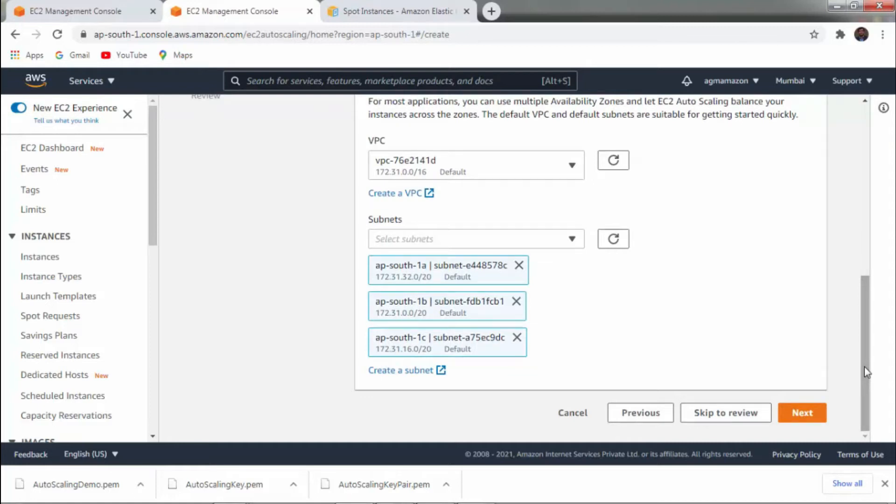
left_click(802, 413)
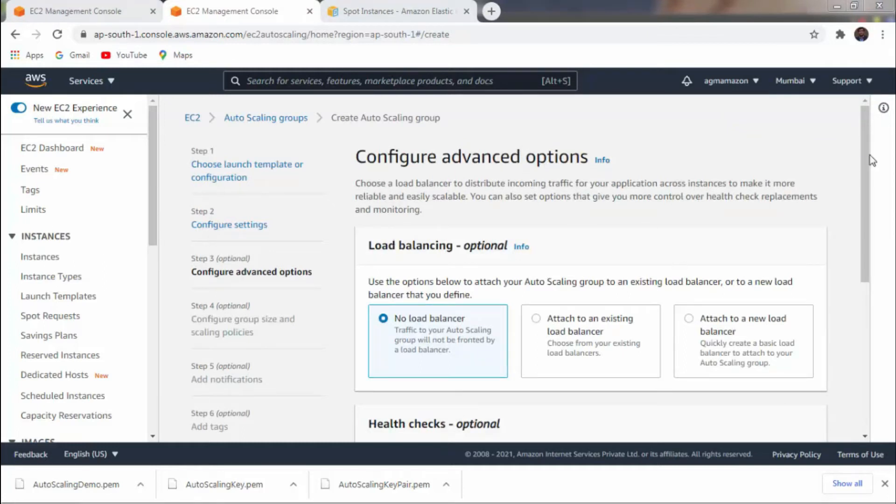
- Set the group's load balancing to Attach to a new load balancer
scroll(866, 191, "down", 1)
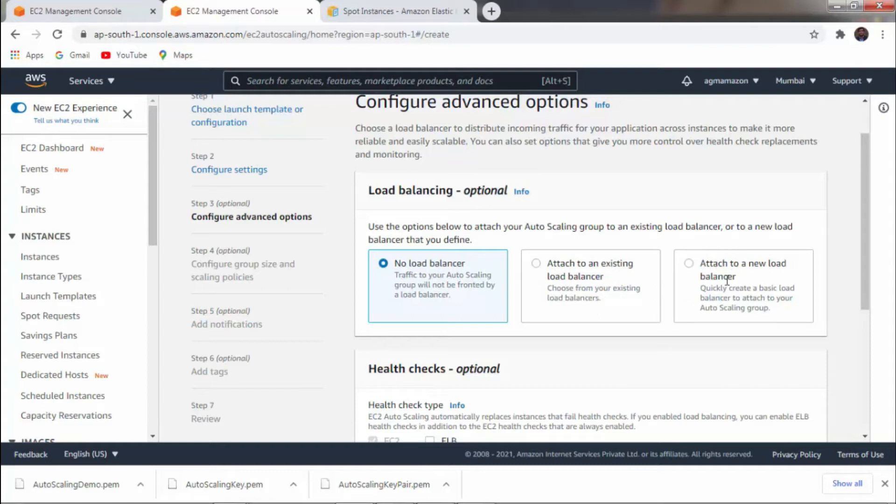
left_click_drag(865, 293, 866, 310)
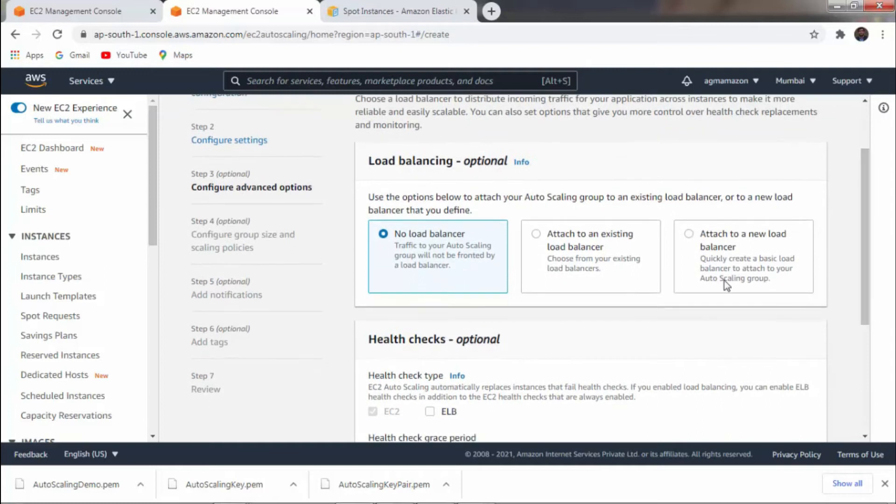
left_click(689, 234)
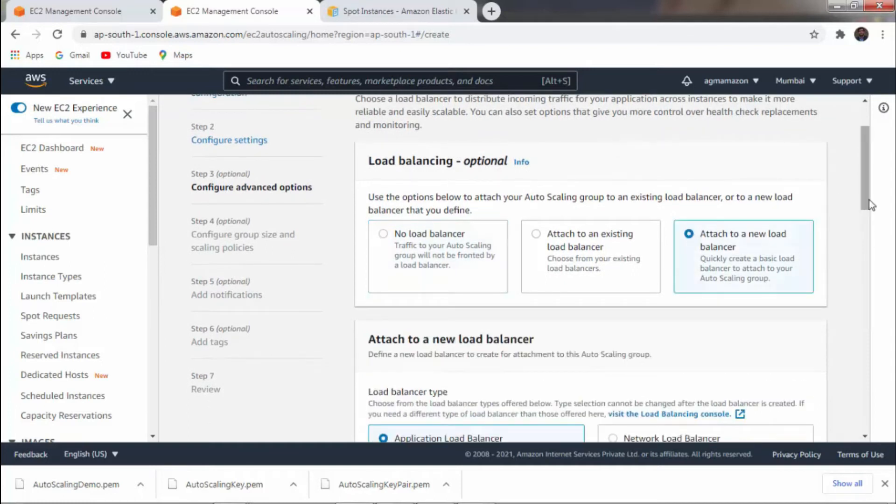
- Review the new load balancer's type, name, scheme and network mapping settings
left_click_drag(866, 201, 865, 227)
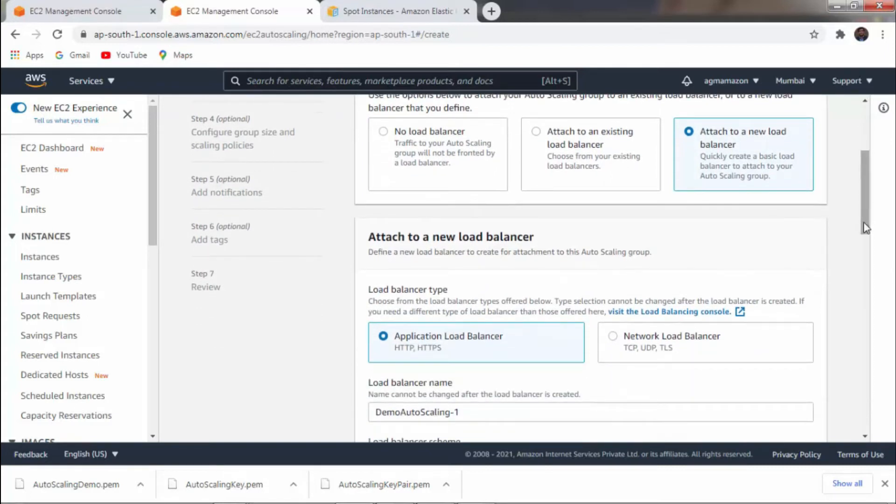
left_click_drag(866, 227, 866, 242)
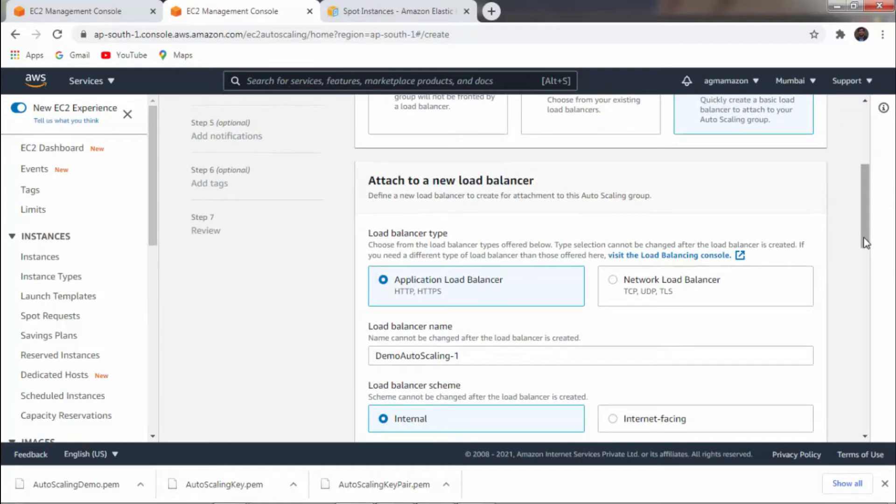
left_click_drag(865, 238, 864, 245)
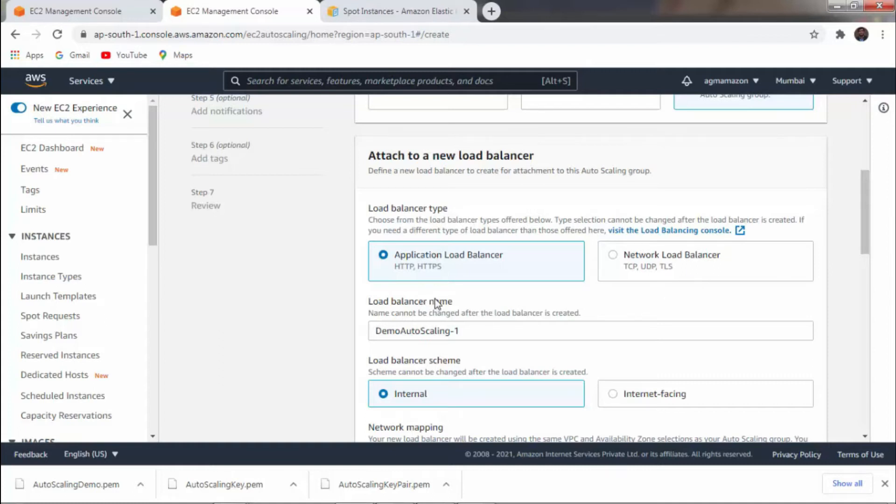
left_click(395, 335)
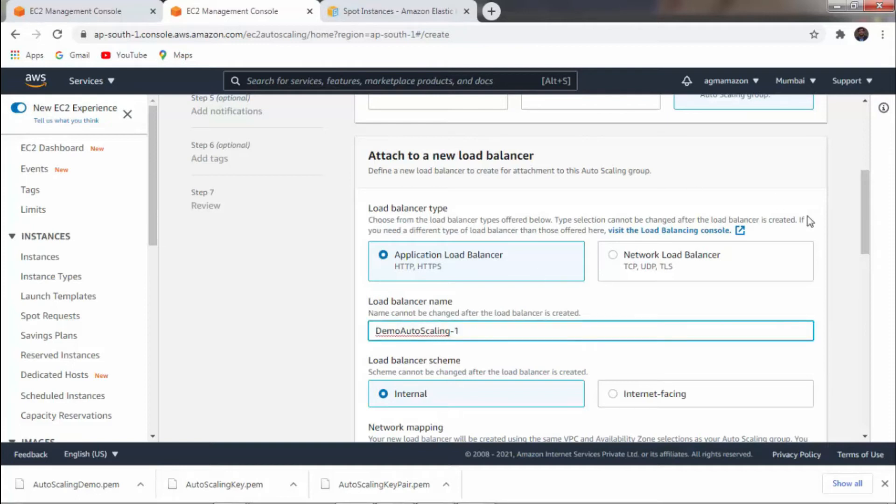
left_click_drag(866, 242, 865, 271)
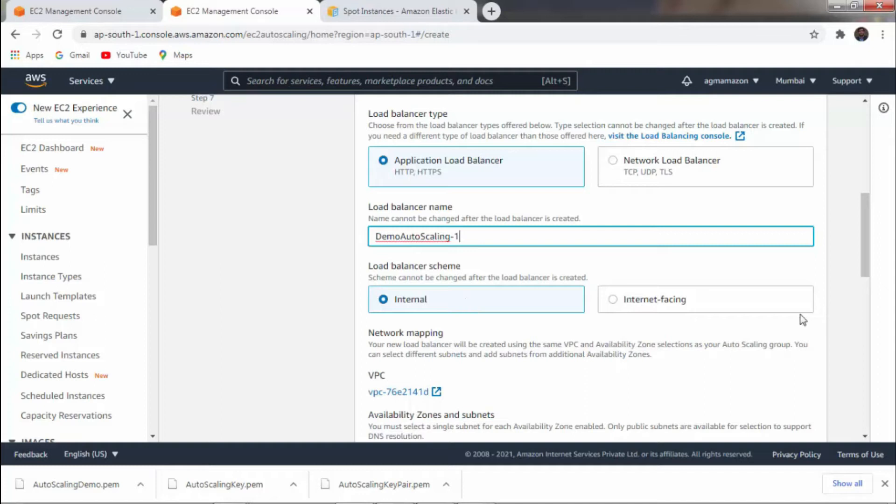
left_click_drag(868, 247, 867, 301)
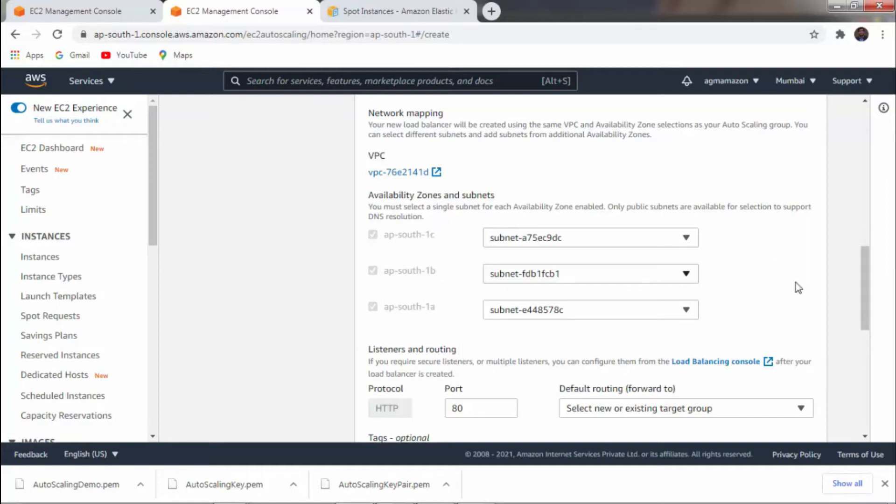
- Route the new load balancer's HTTP port 80 listener to the existing demo target group
scroll(403, 238, "down", 2)
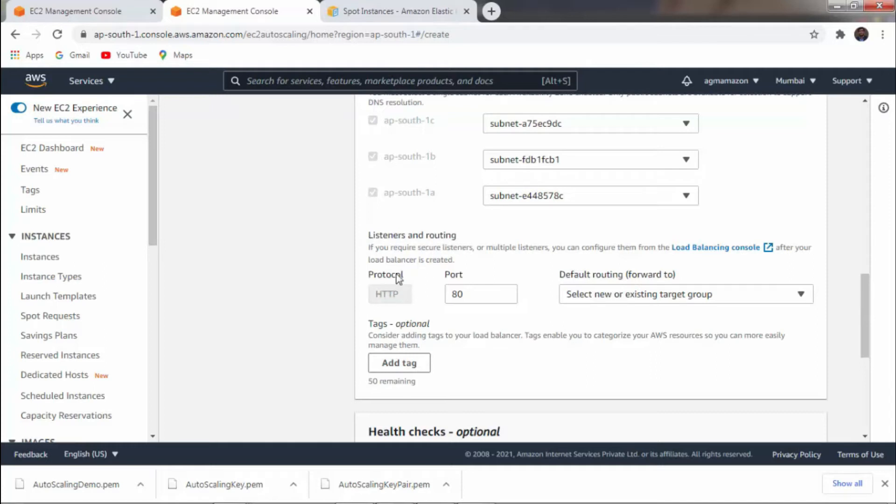
left_click(460, 293)
left_click(624, 292)
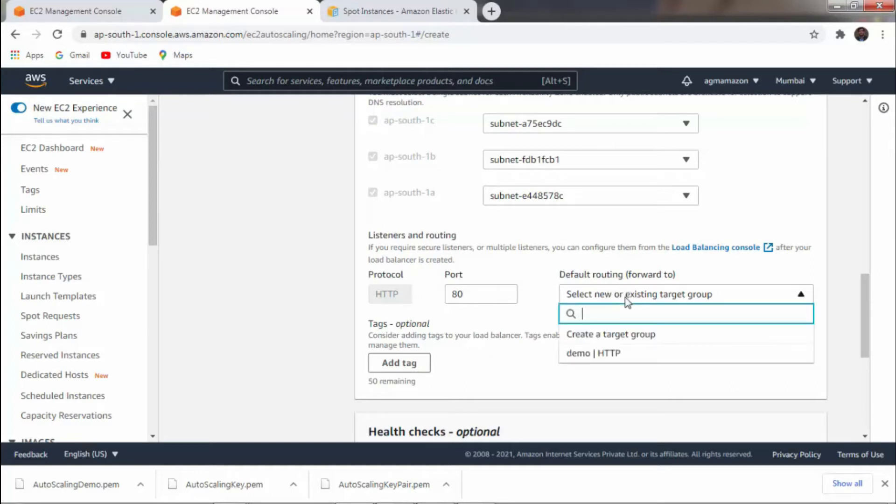
left_click(596, 356)
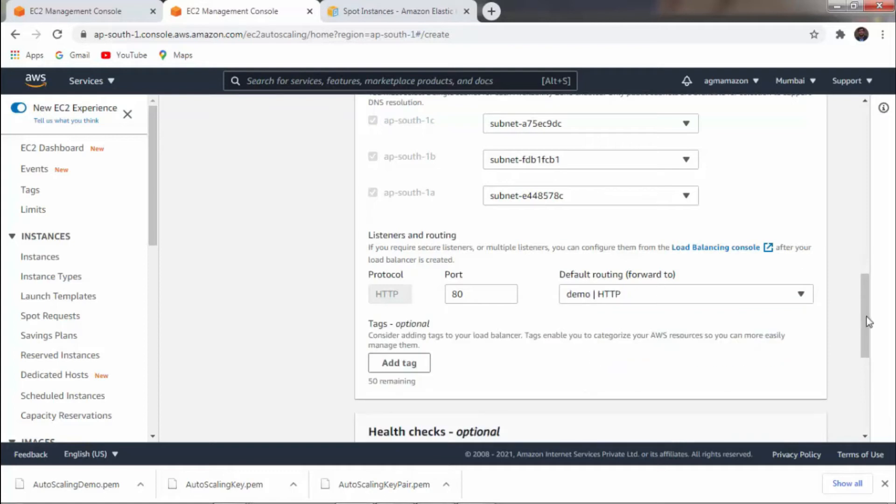
- Review the tags, health check and monitoring settings and continue to the group size and scaling policies stage
scroll(866, 321, "down", 2)
scroll(867, 321, "down", 2)
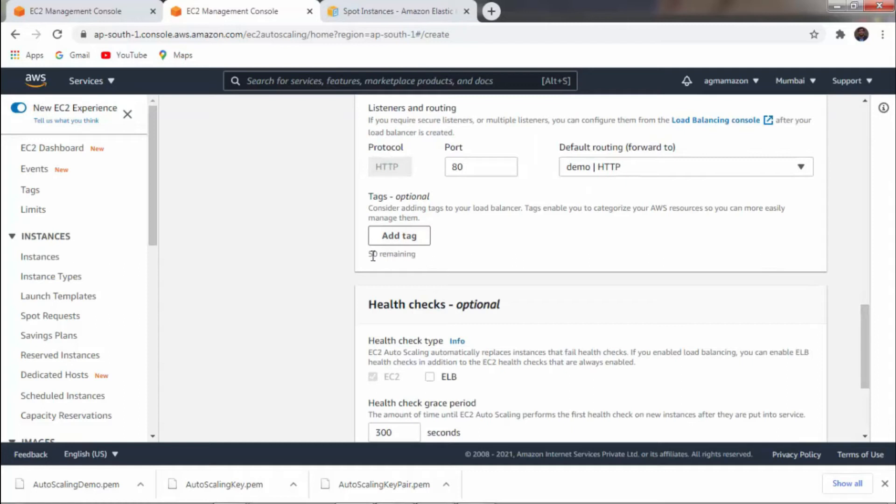
left_click_drag(371, 257, 425, 262)
left_click(666, 300)
scroll(373, 218, "down", 2)
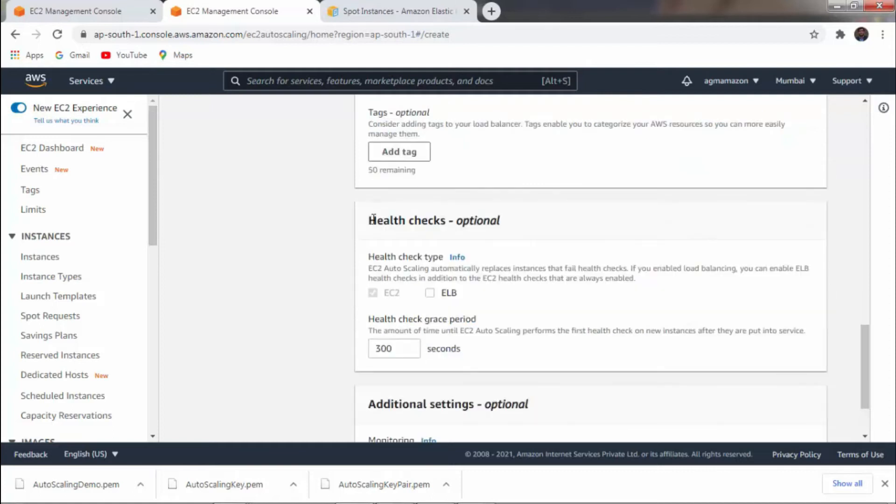
left_click_drag(374, 218, 498, 219)
left_click(514, 241)
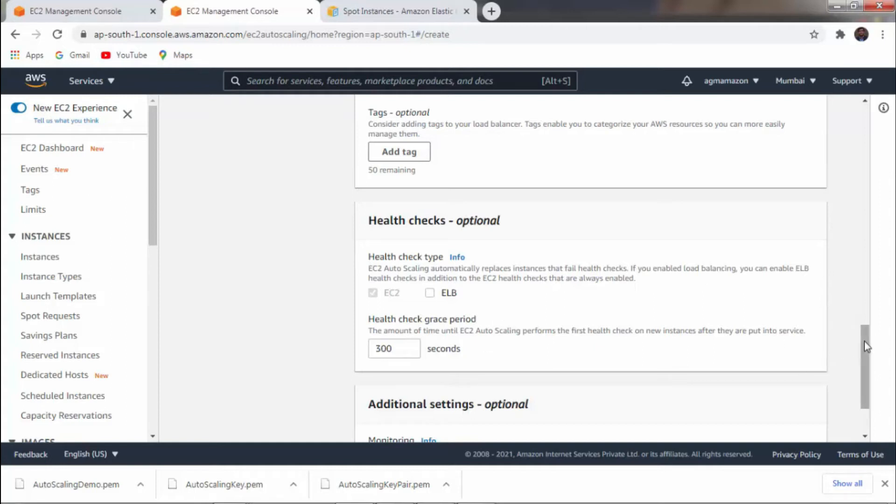
left_click_drag(867, 355, 867, 373)
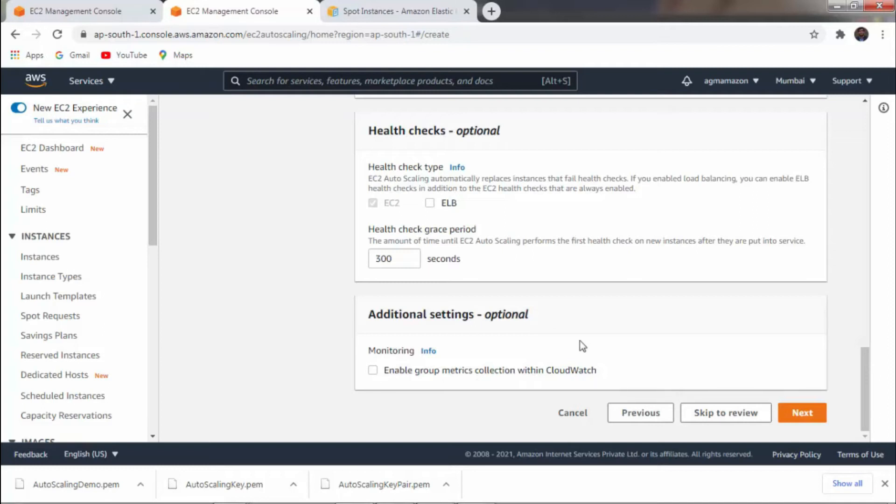
left_click(795, 414)
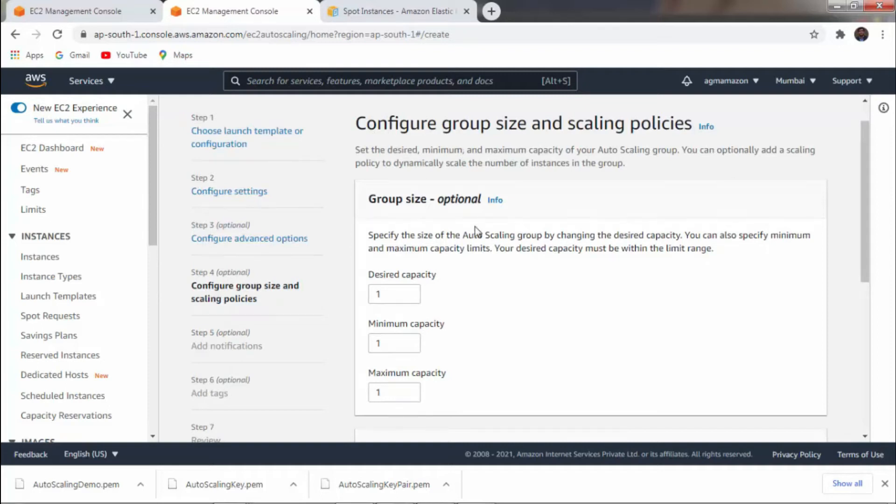
- Examine the desired, minimum and maximum capacity settings under Group size
left_click_drag(370, 201, 436, 200)
left_click(463, 289)
left_click_drag(380, 274, 435, 278)
left_click_drag(384, 324, 464, 329)
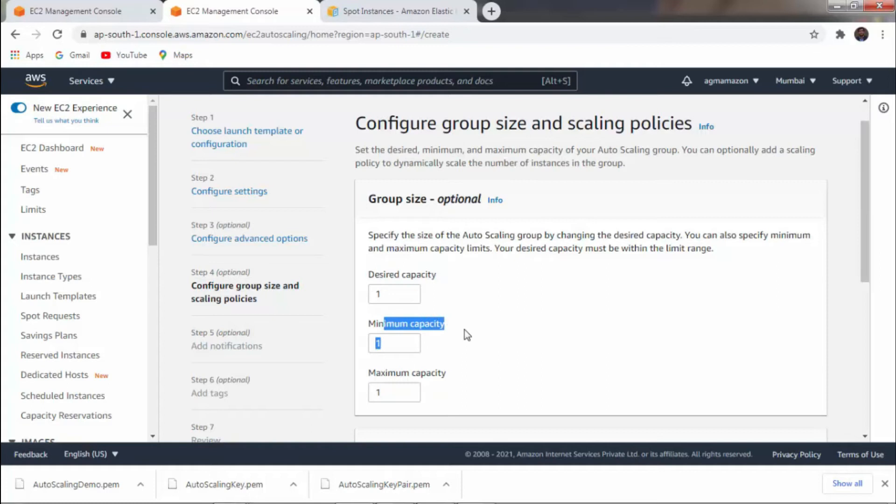
left_click_drag(388, 372, 441, 372)
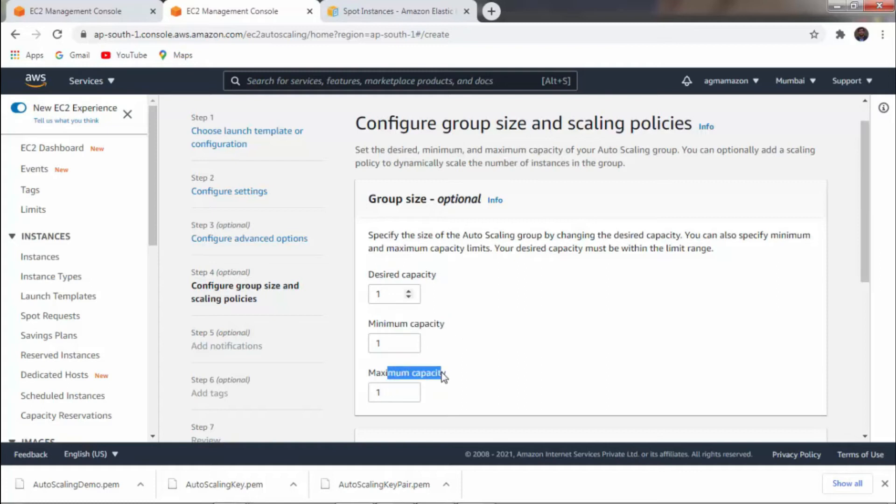
left_click(502, 371)
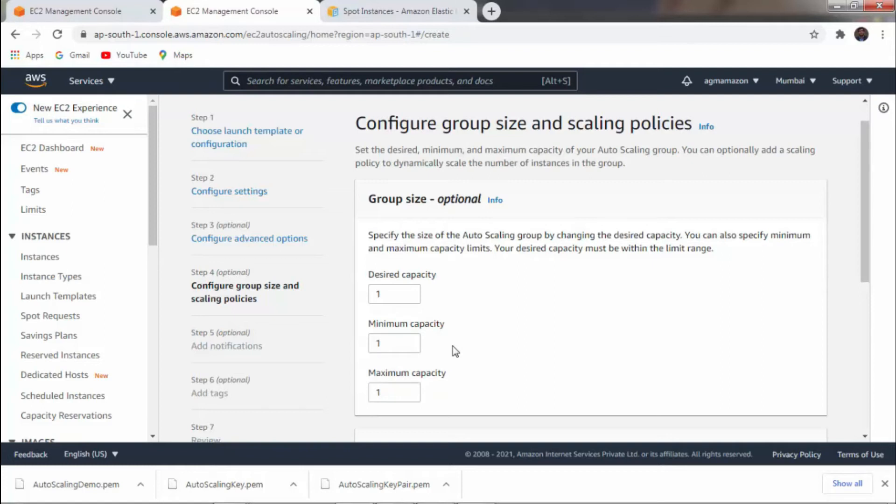
left_click(387, 295)
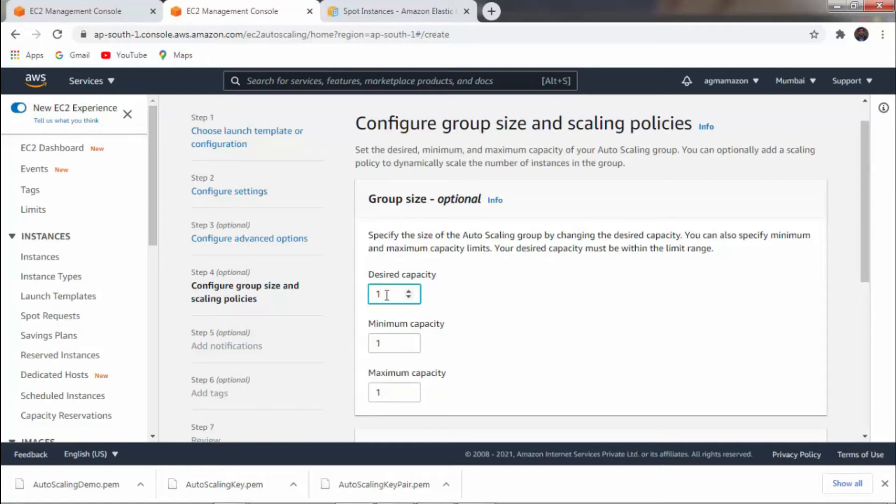
left_click(502, 309)
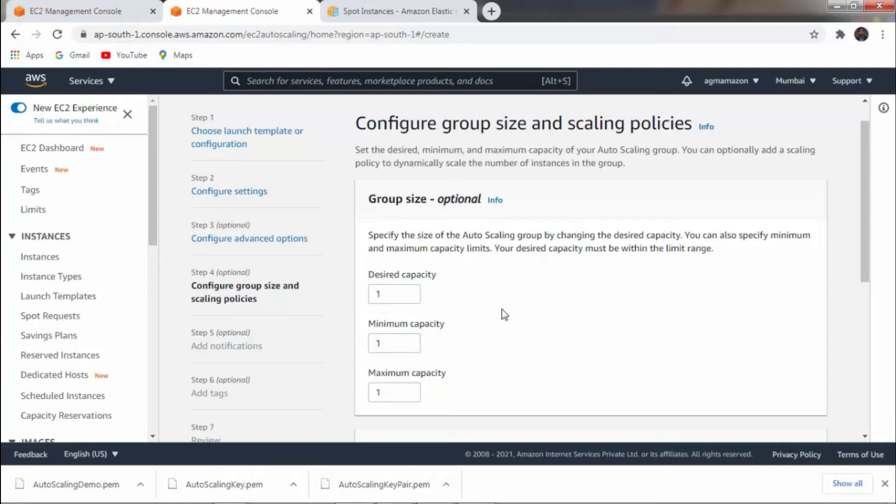
- Set the group's desired capacity to 2 and its maximum capacity to 4
left_click(394, 295)
double_click(394, 295)
type("2")
left_click(546, 327)
left_click(388, 395)
key("BackSpace")
type("0")
key("BackSpace")
type("4")
left_click(545, 375)
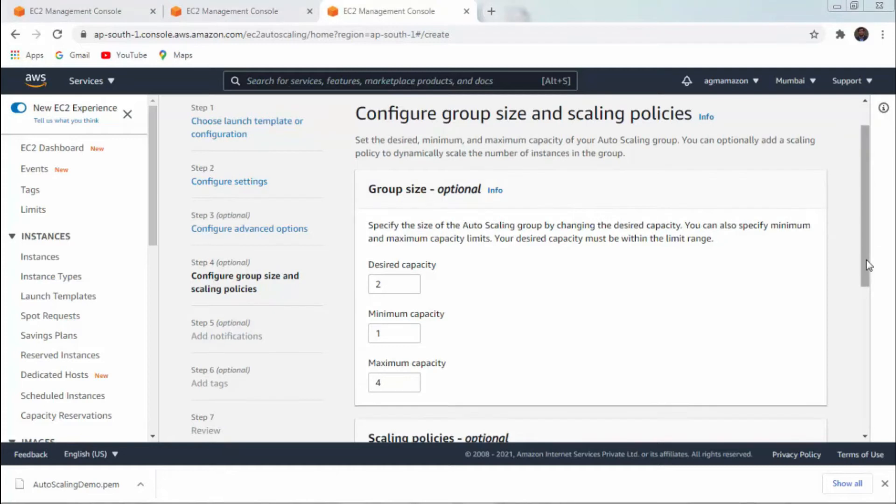
- Choose a target tracking scaling policy for the group, keeping the name Target Tracking Policy
scroll(866, 258, "down", 3)
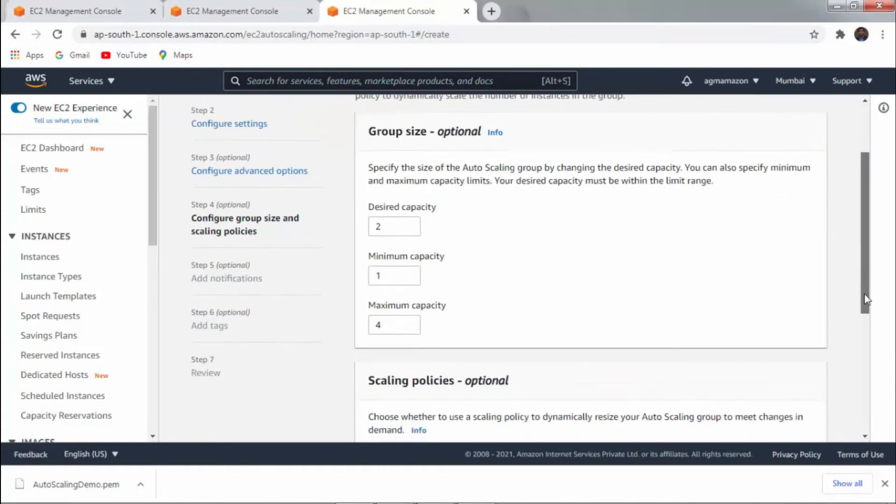
left_click_drag(864, 286, 867, 360)
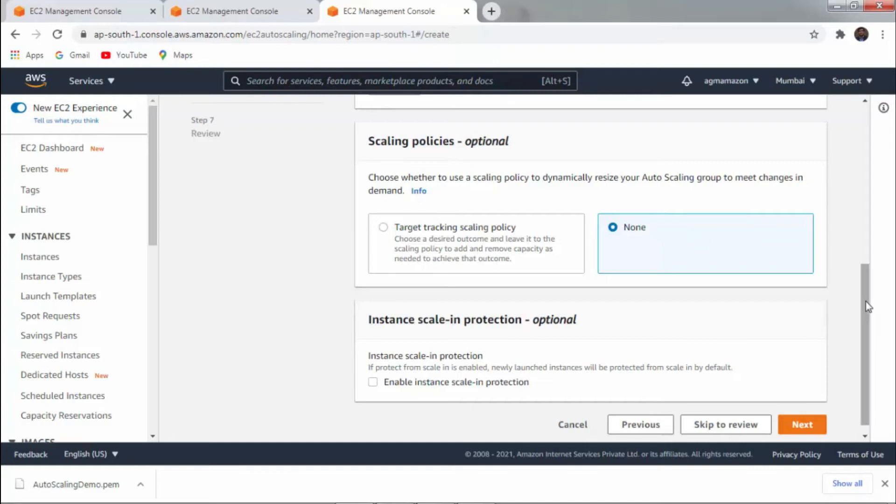
scroll(866, 302, "down", 1)
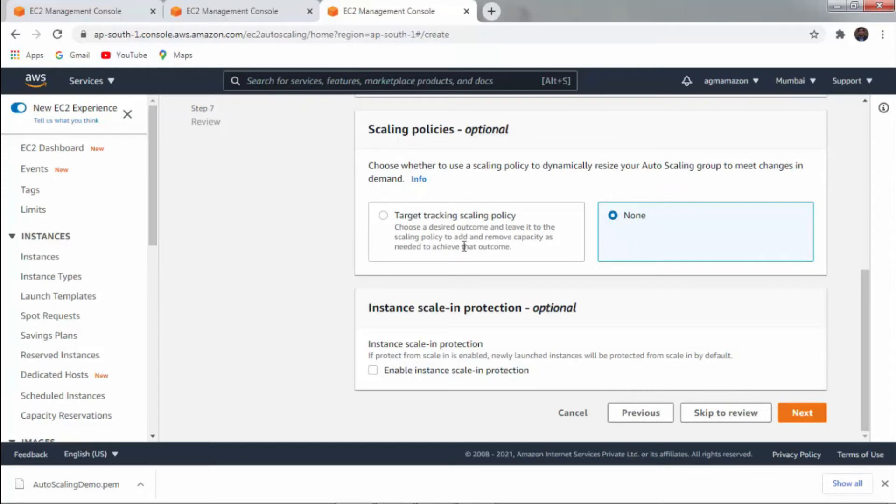
left_click(383, 216)
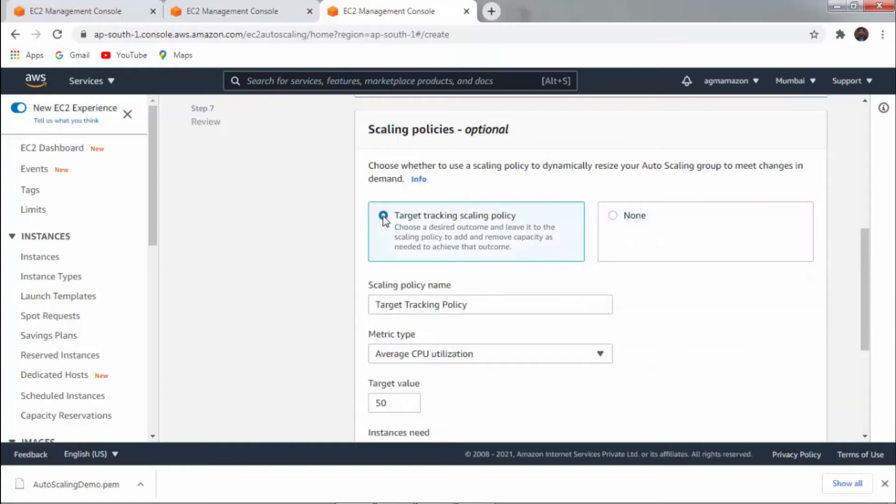
left_click_drag(863, 257, 866, 288)
left_click(474, 214)
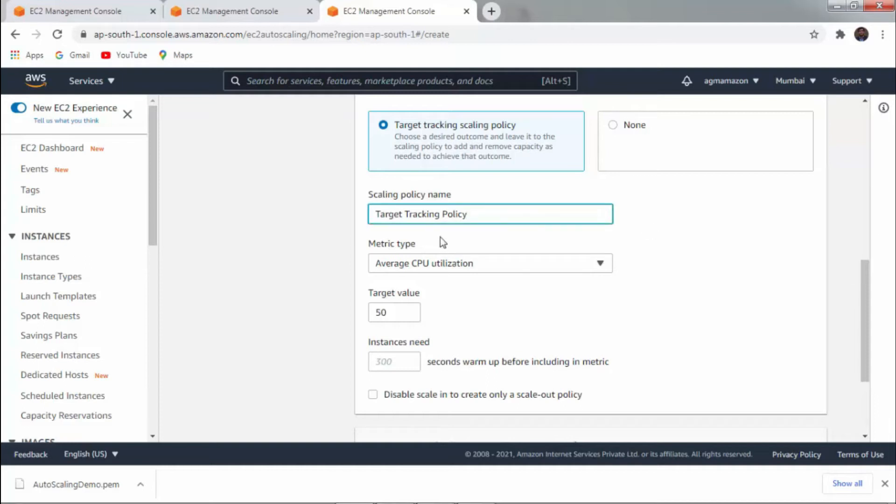
left_click(531, 332)
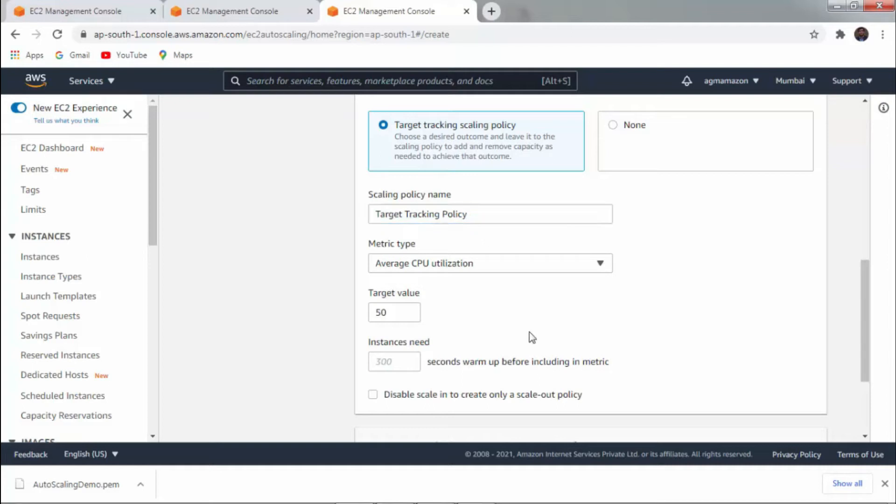
- Try the network in, network out and Application Load Balancer request count metric types, and return to Average CPU utilization
left_click(460, 268)
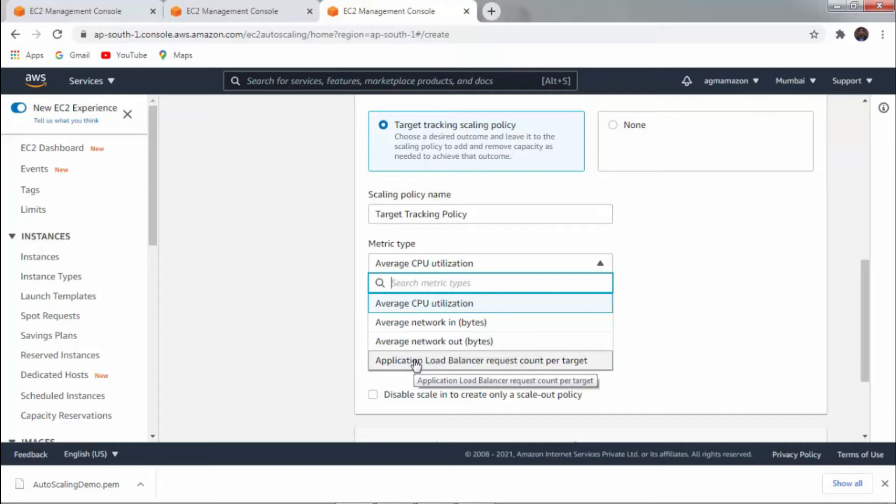
left_click(400, 304)
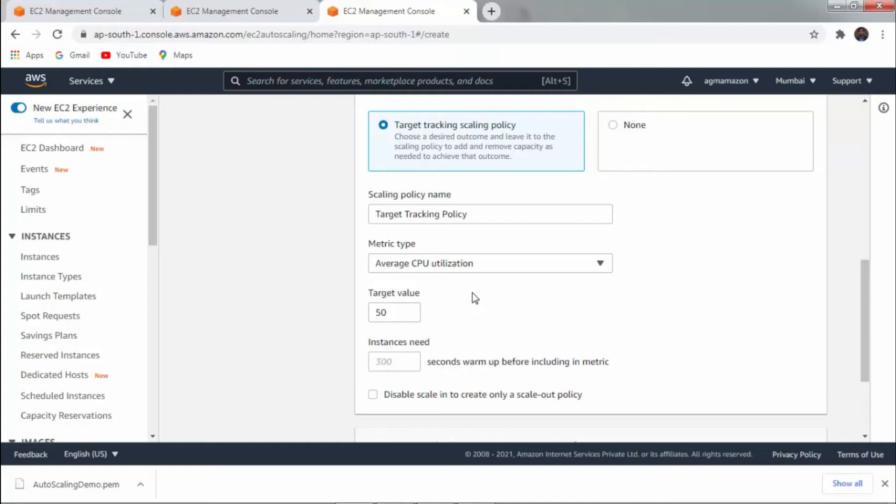
left_click(464, 269)
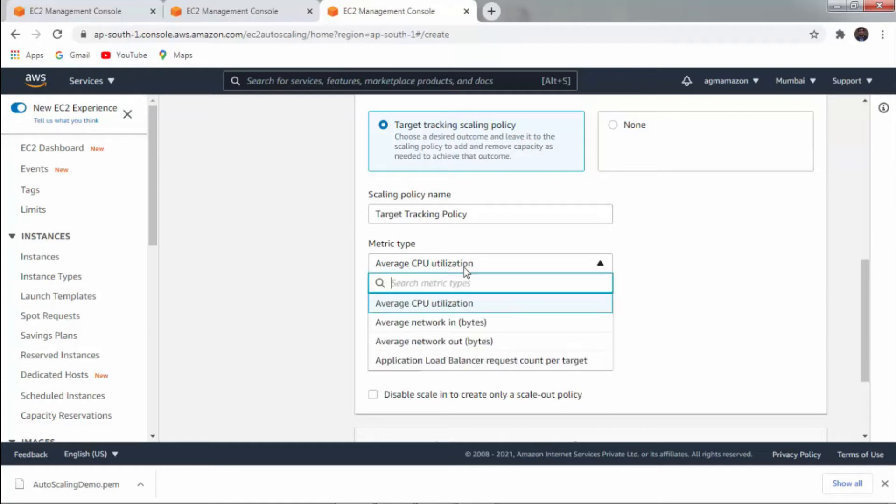
left_click(428, 330)
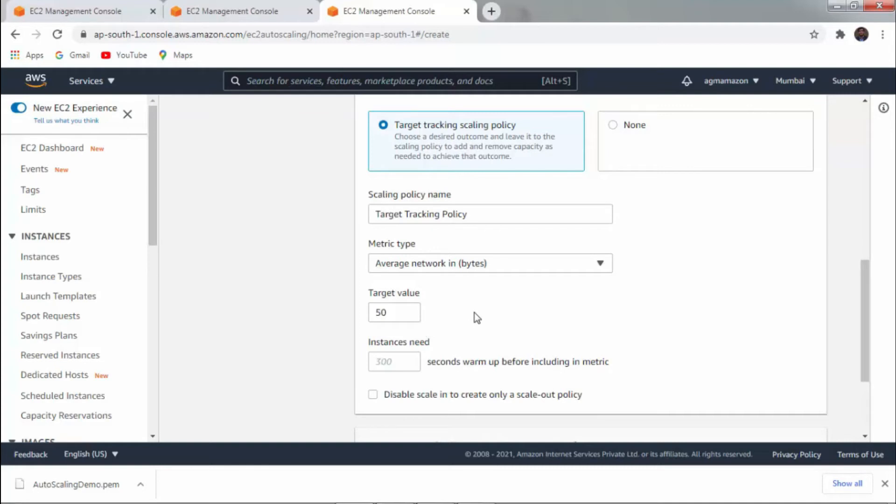
left_click(472, 265)
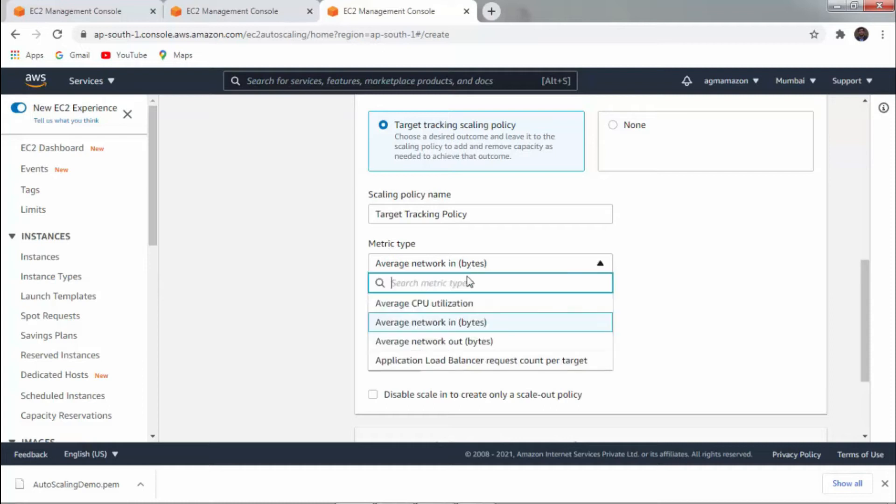
left_click(456, 344)
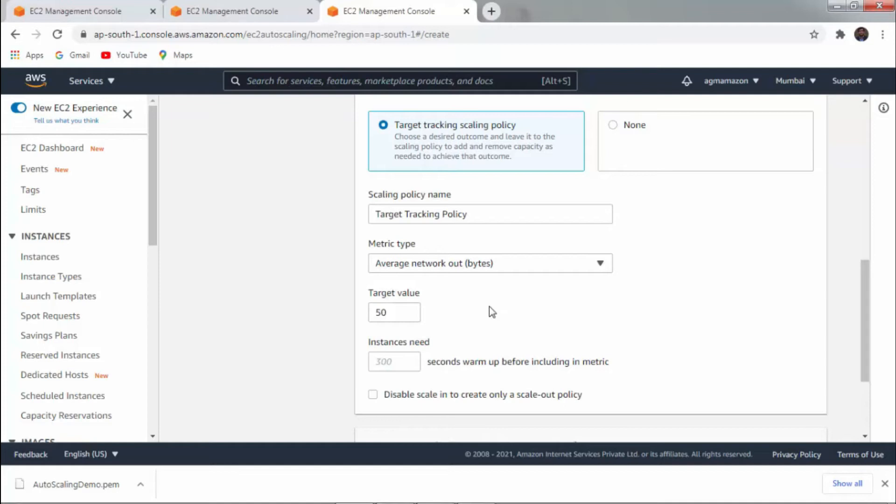
left_click(490, 264)
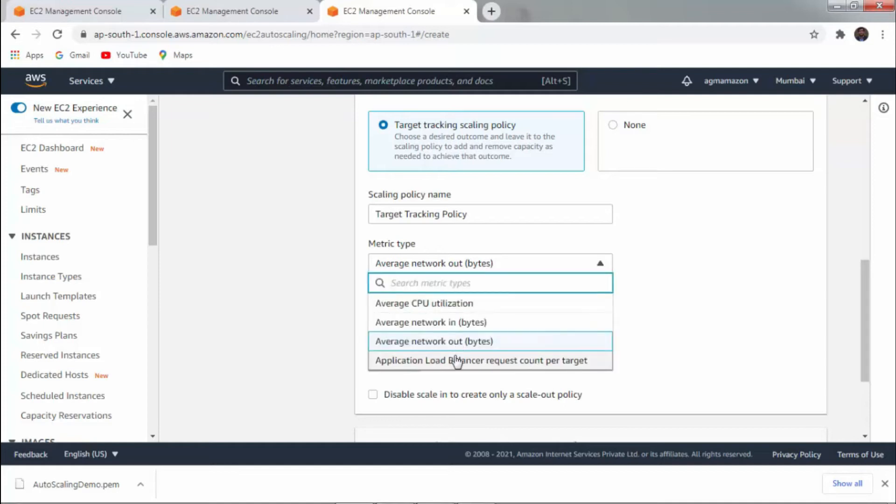
left_click(456, 362)
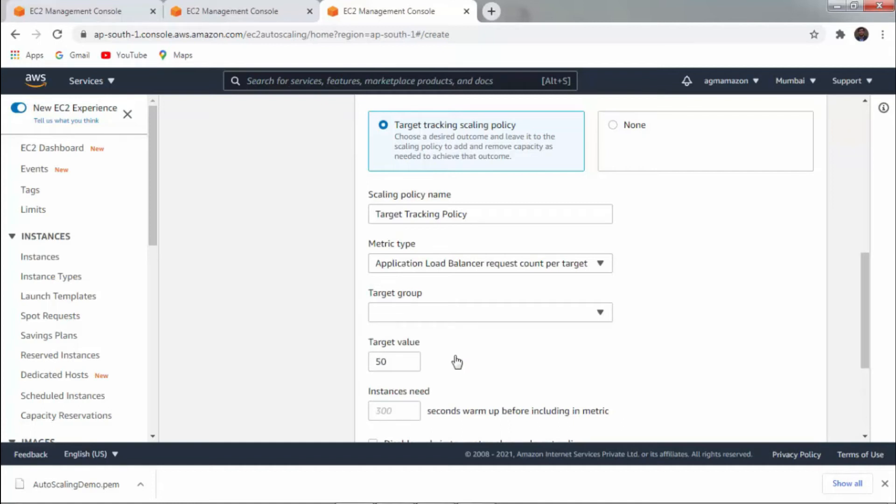
left_click(491, 265)
left_click(458, 307)
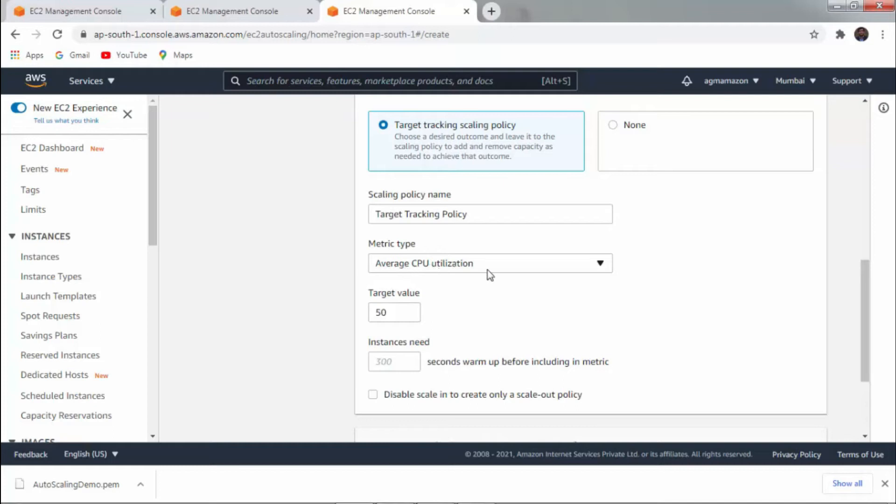
- Set the scaling policy's target value for average CPU utilization to 70
left_click(393, 309)
left_click(471, 327)
left_click(407, 308)
key("BackSpace")
key("BackSpace")
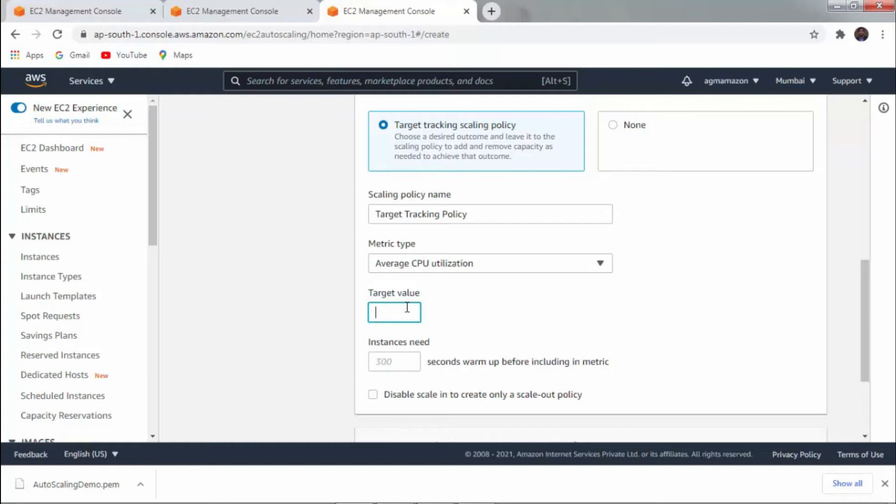
type("70")
left_click(448, 318)
- Set the warm-up time that instances need before being included in the metric to 50 seconds
scroll(398, 369, "down", 2)
left_click_drag(366, 258, 500, 286)
left_click(464, 279)
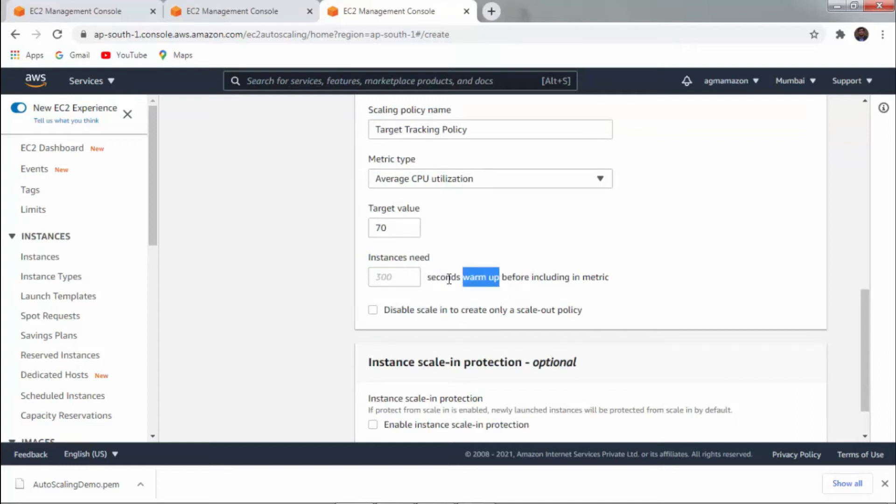
left_click(493, 291)
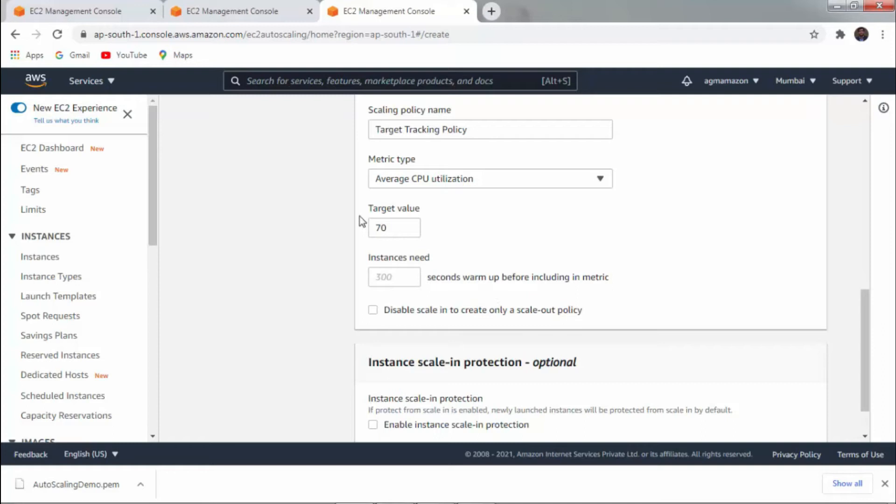
left_click(390, 230)
left_click(404, 280)
type("50")
- Review the policy's Disable scale in option and the Instance scale-in protection settings, leaving both disabled
left_click(387, 316)
left_click(372, 309)
left_click_drag(866, 320, 865, 344)
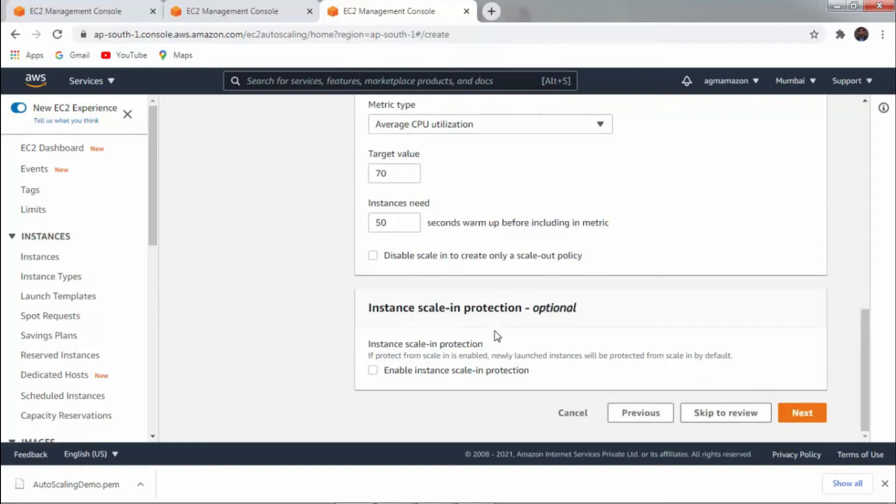
left_click_drag(369, 312, 568, 314)
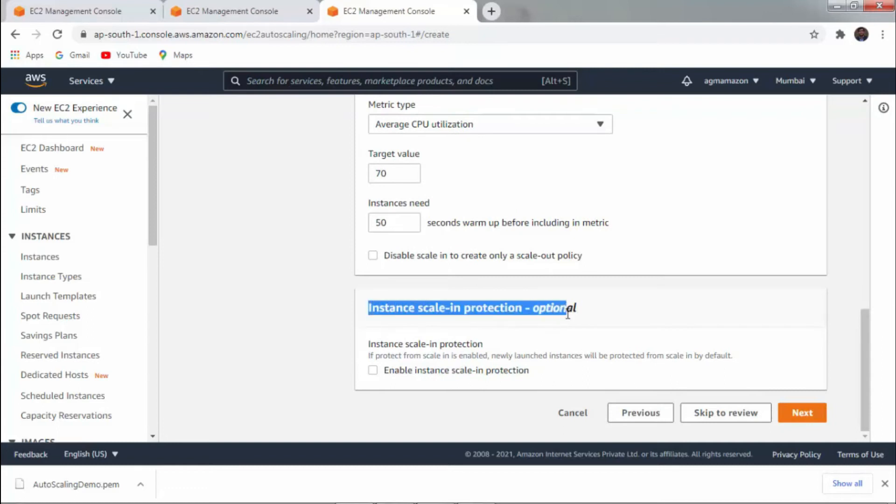
left_click(516, 332)
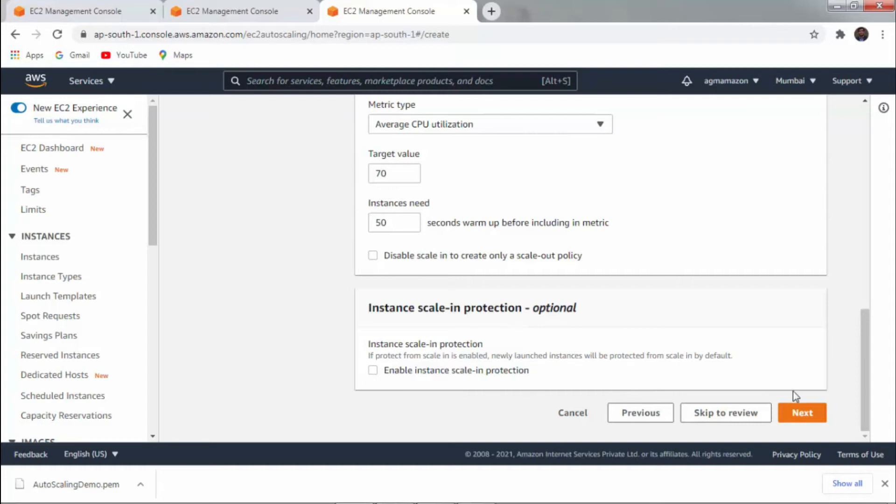
- Skip the optional notifications and tags, review the settings, and create the DemoAutoScaling Auto Scaling group
left_click(802, 414)
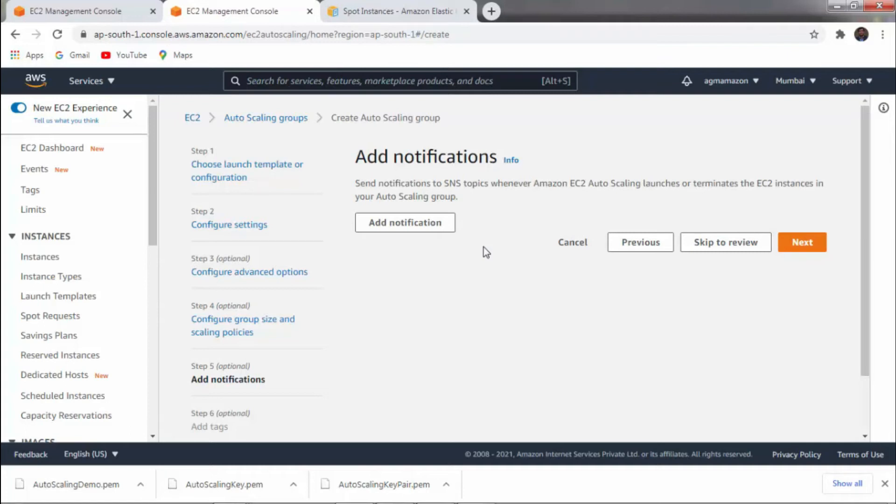
left_click(804, 243)
scroll(864, 361, "down", 1)
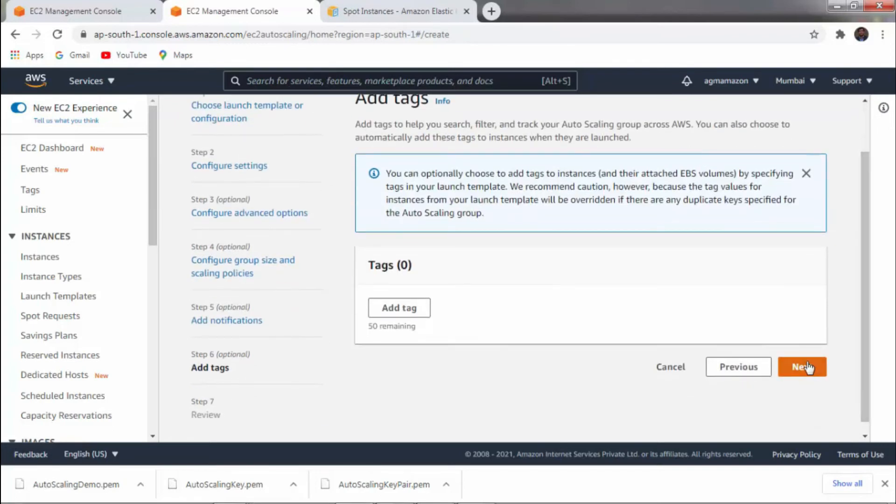
left_click(807, 368)
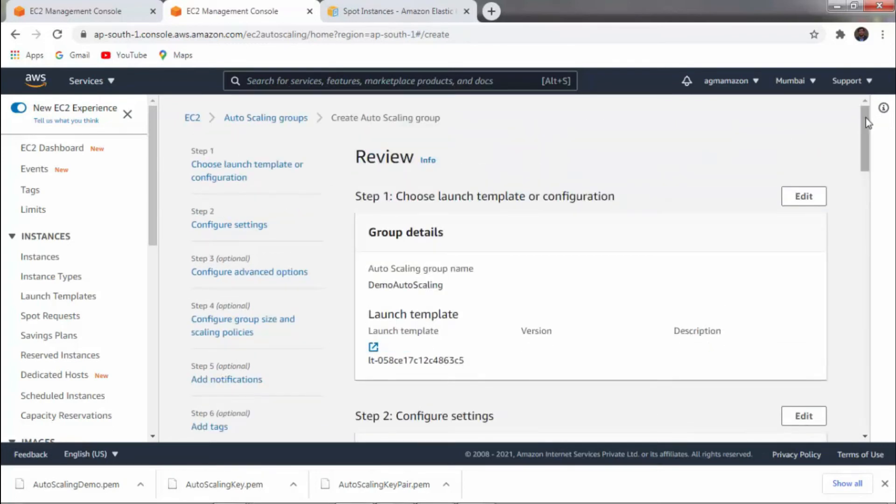
left_click_drag(866, 119, 867, 415)
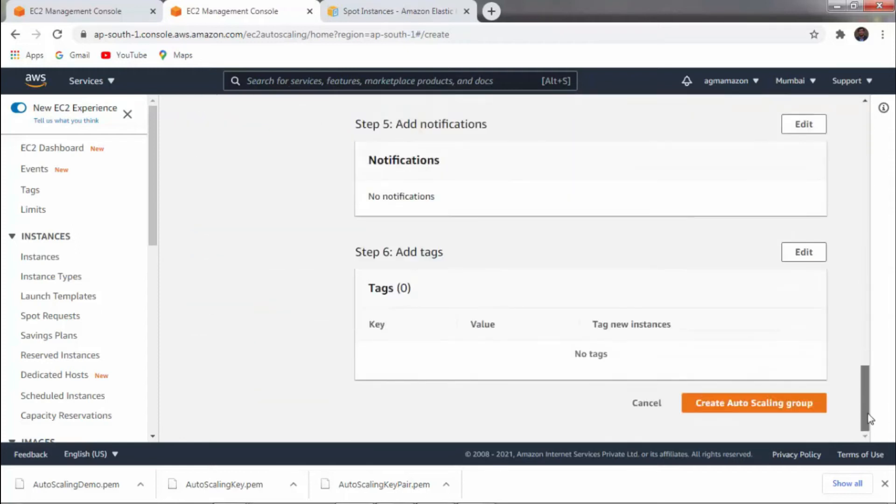
left_click(762, 408)
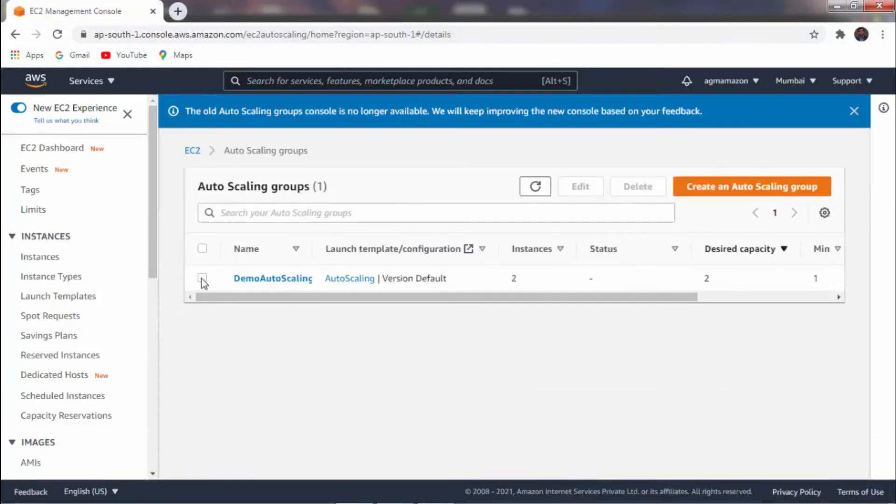
- Select the DemoAutoScaling group and examine its desired, minimum and maximum capacity details
left_click(202, 278)
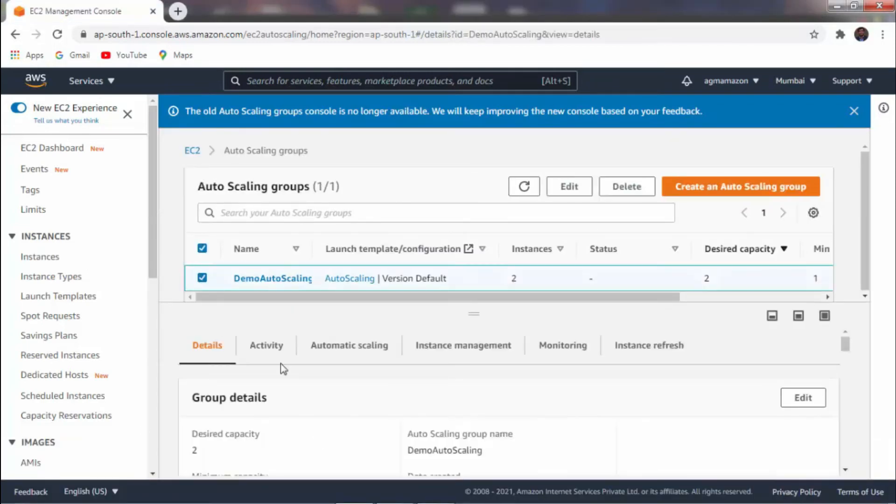
left_click_drag(846, 346, 847, 354)
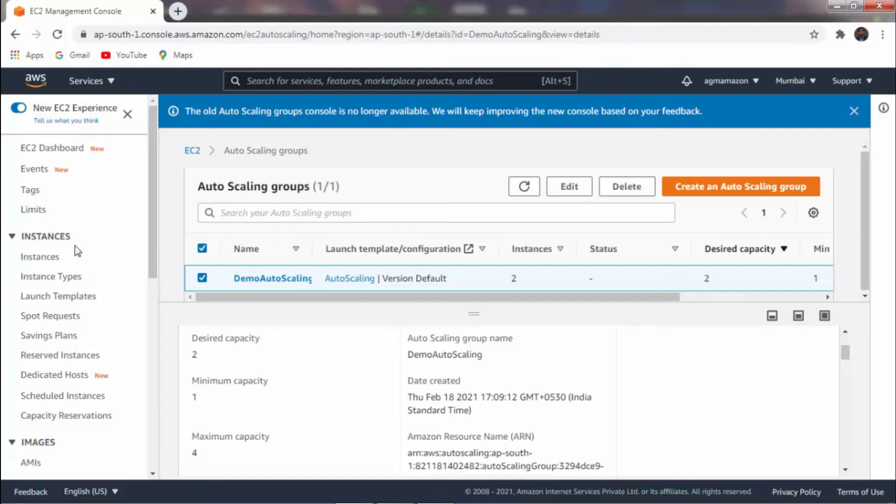
- Open the list of running EC2 instances from the EC2 Dashboard and refresh it
left_click(41, 258)
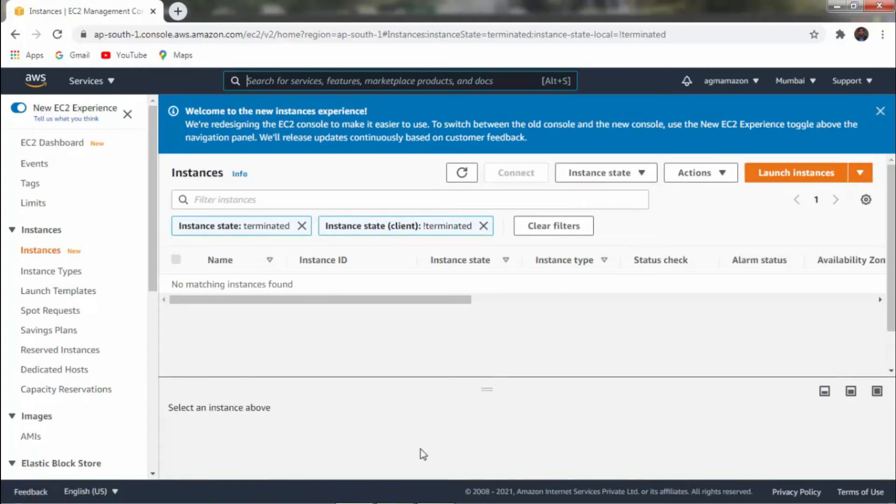
left_click(50, 143)
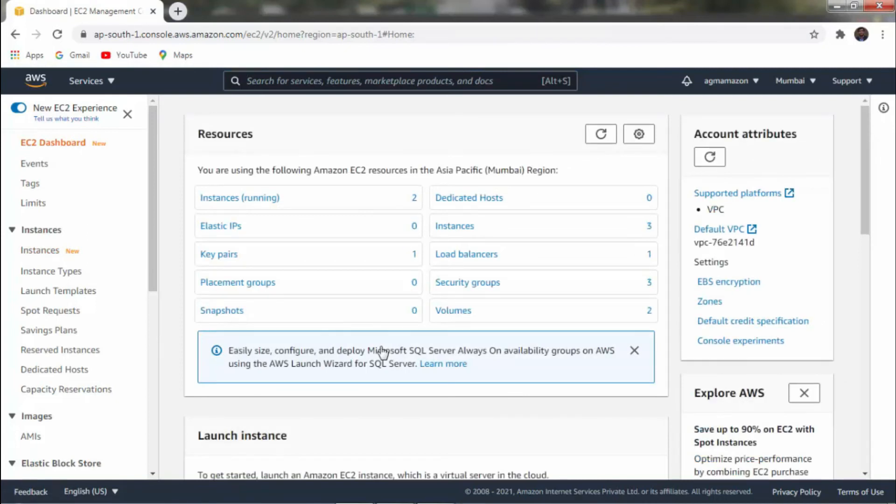
left_click(260, 200)
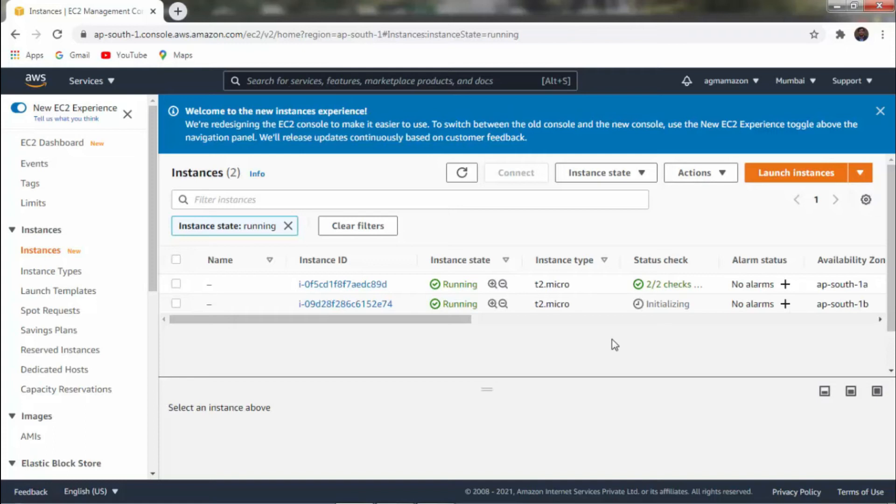
left_click(462, 174)
- Name the running instance in availability zone ap-south-1a Server-1
mouse_move(221, 286)
left_click(220, 284)
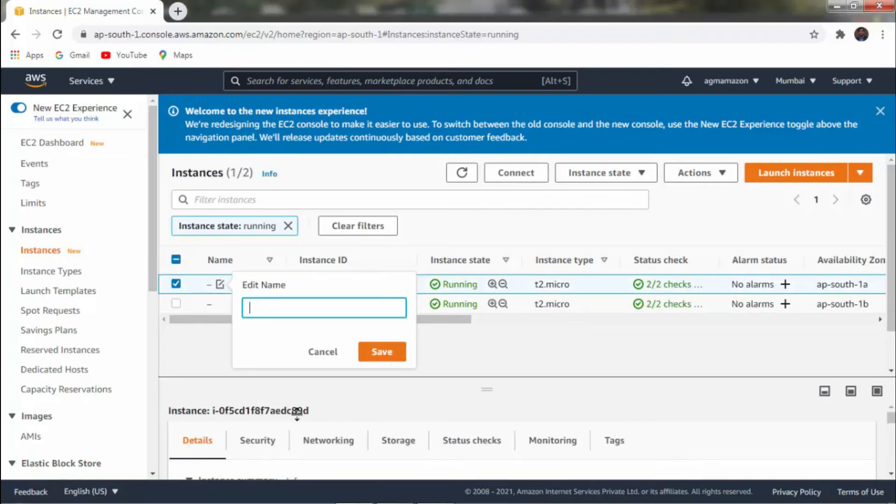
type("Server-1")
key("ctrl+a")
key("ctrl+c")
left_click(381, 352)
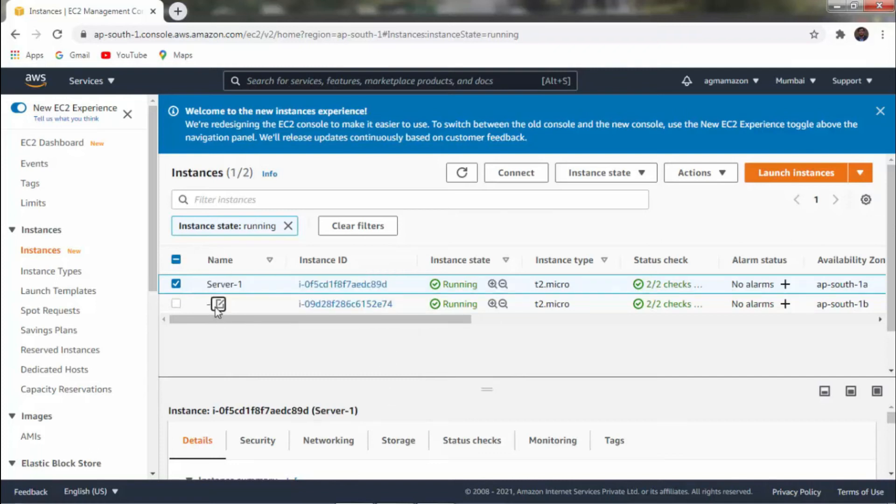
- Name the running instance in availability zone ap-south-1b Server-2
left_click(220, 303)
key("ctrl+v")
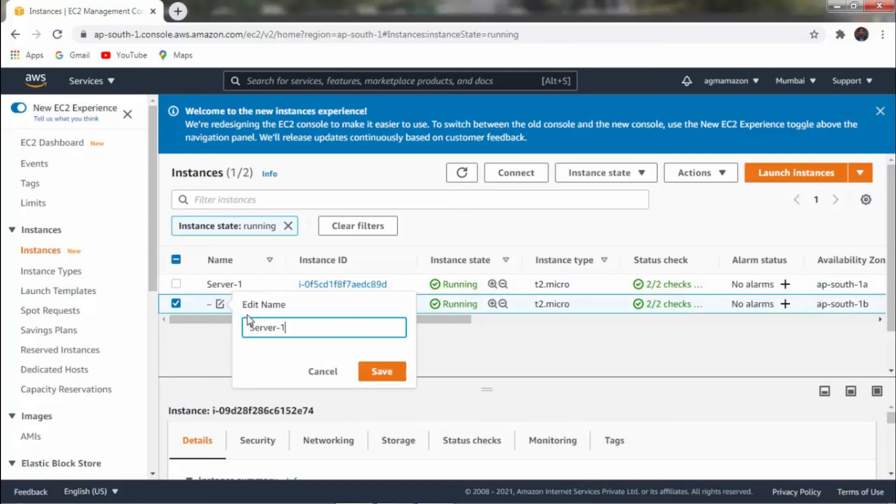
key("BackSpace")
type("2")
left_click(396, 377)
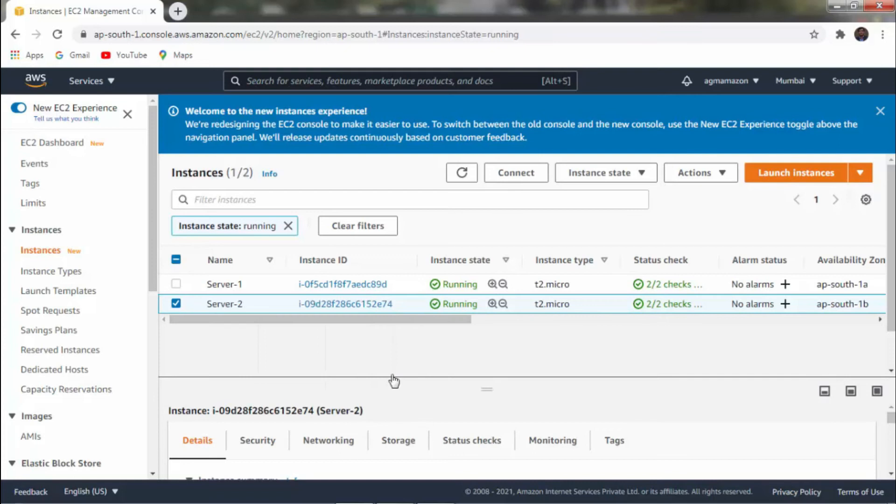
- Start connecting to Server-1 with an RDP client and download its remote desktop file
left_click(176, 284)
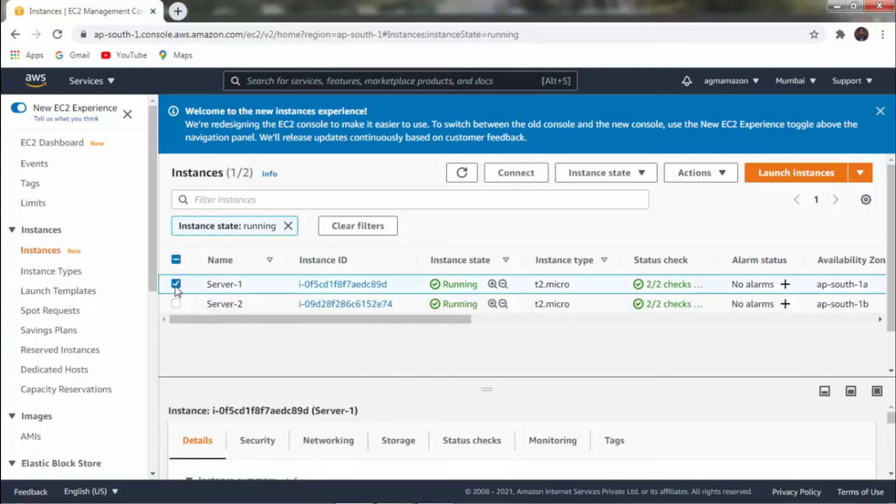
left_click(511, 178)
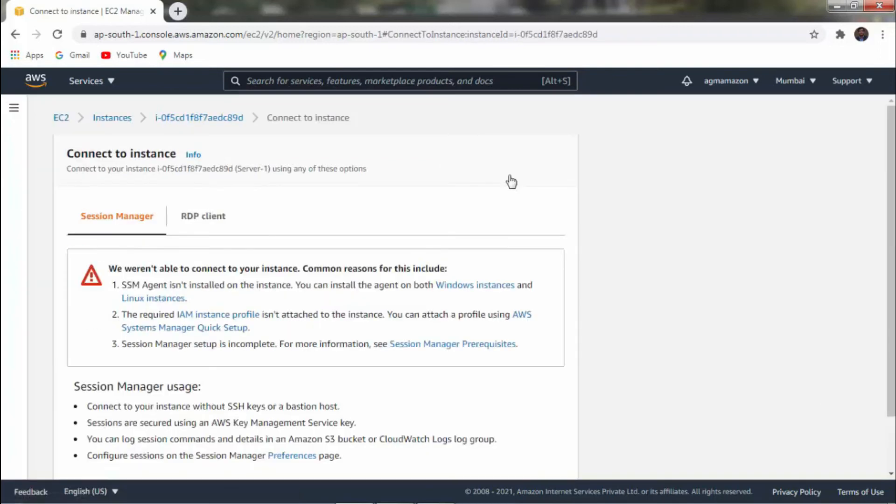
left_click(189, 216)
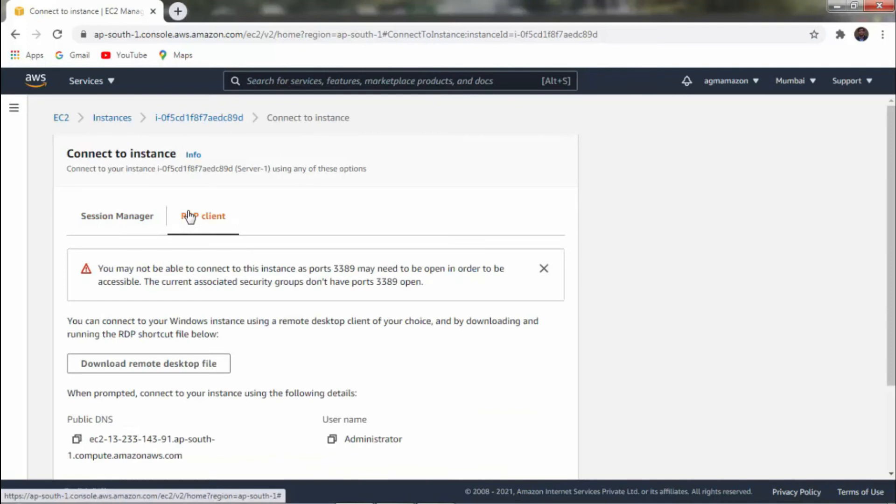
left_click(127, 366)
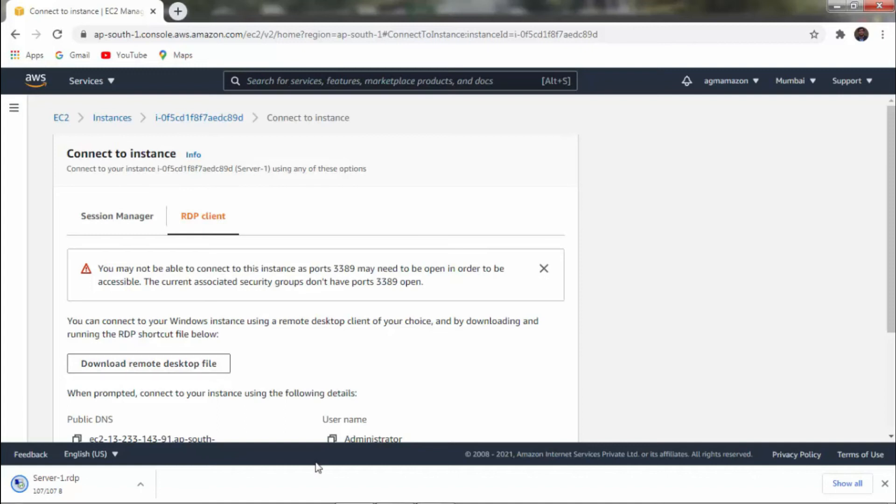
- Get Server-1's Windows password by decrypting it with the key pair file AutoScalingDemo (1).pem
scroll(889, 279, "down", 2)
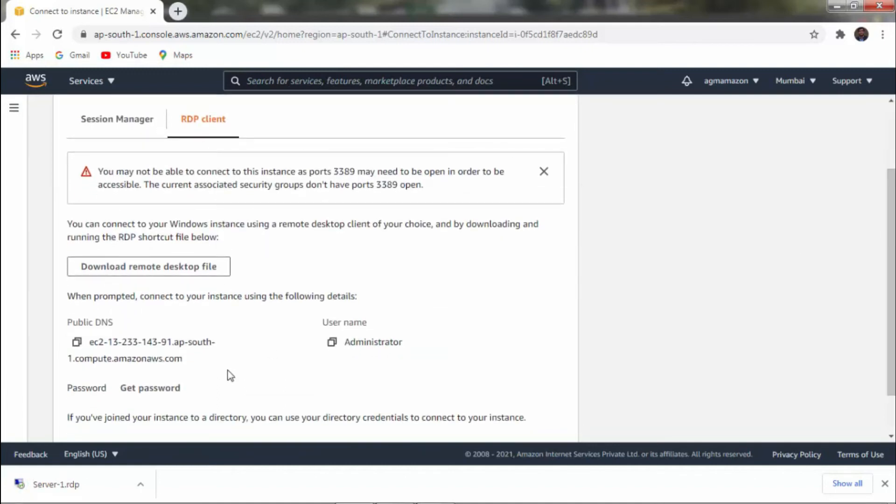
left_click(136, 389)
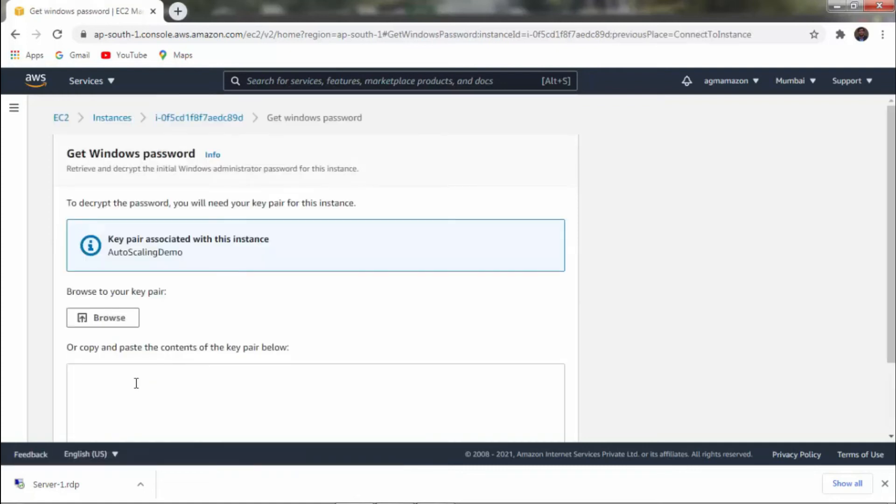
left_click_drag(112, 256, 183, 257)
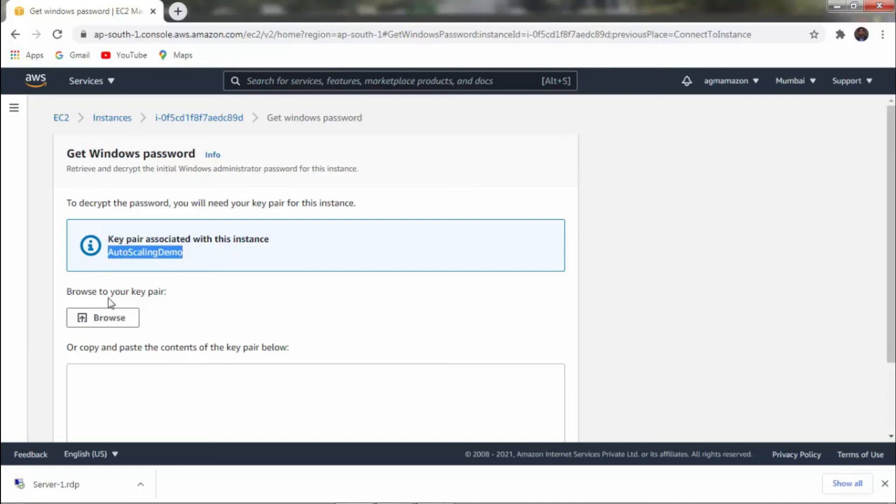
left_click(105, 319)
key("u")
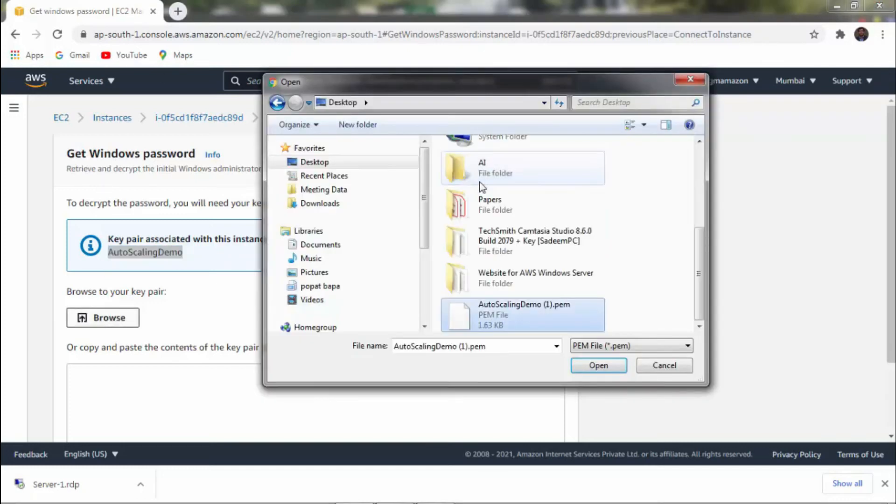
key("Return")
scroll(756, 374, "down", 3)
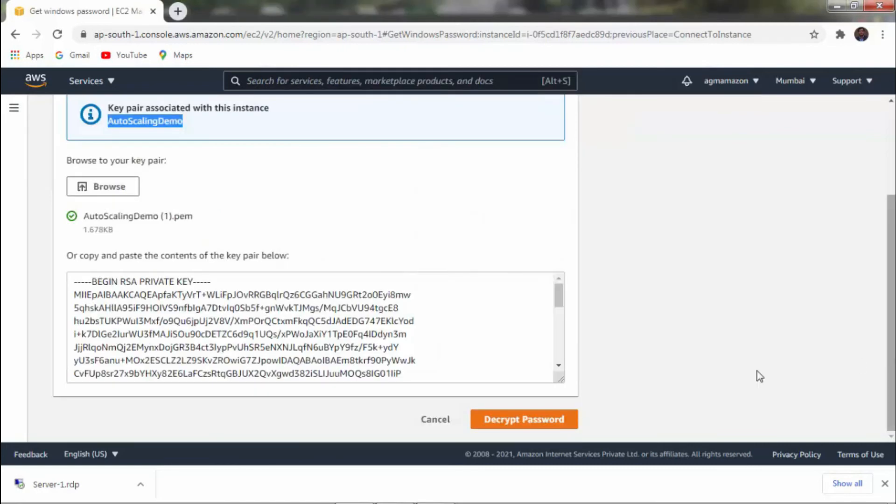
left_click(512, 421)
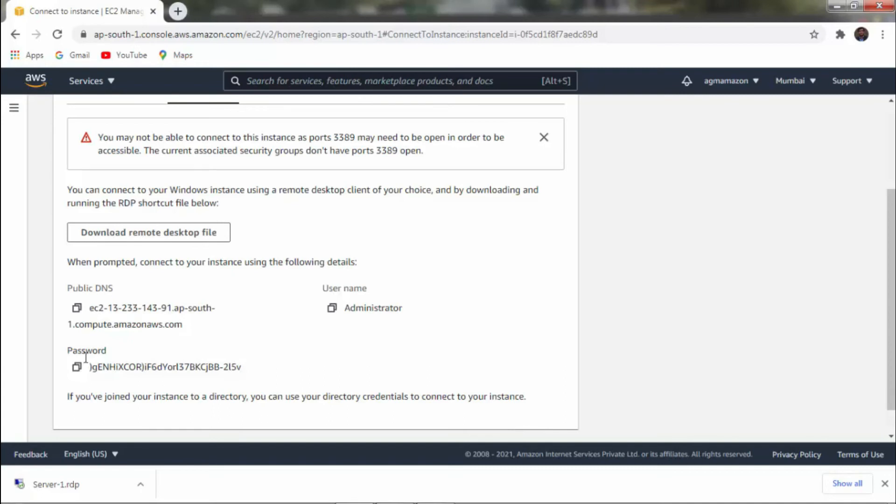
- Copy the decrypted password, open Server-1.rdp and connect as Administrator with that password, accepting the publisher and certificate warnings
left_click_drag(90, 367, 251, 374)
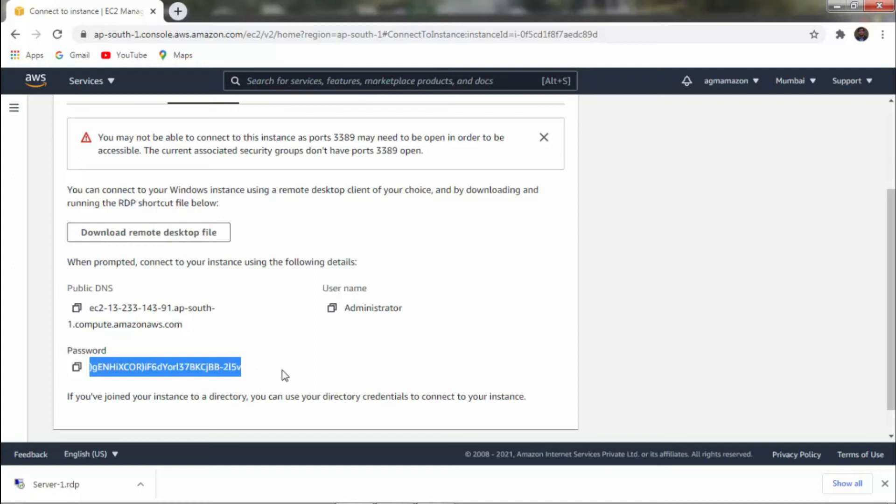
left_click(61, 485)
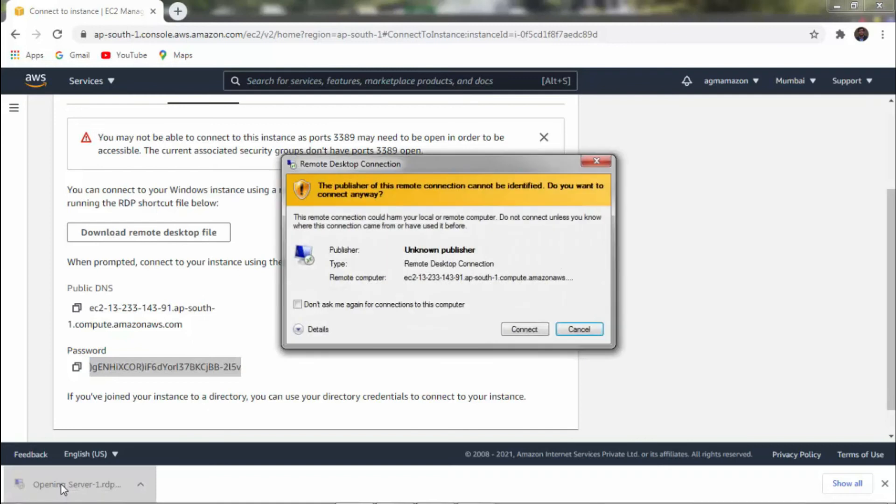
left_click(521, 332)
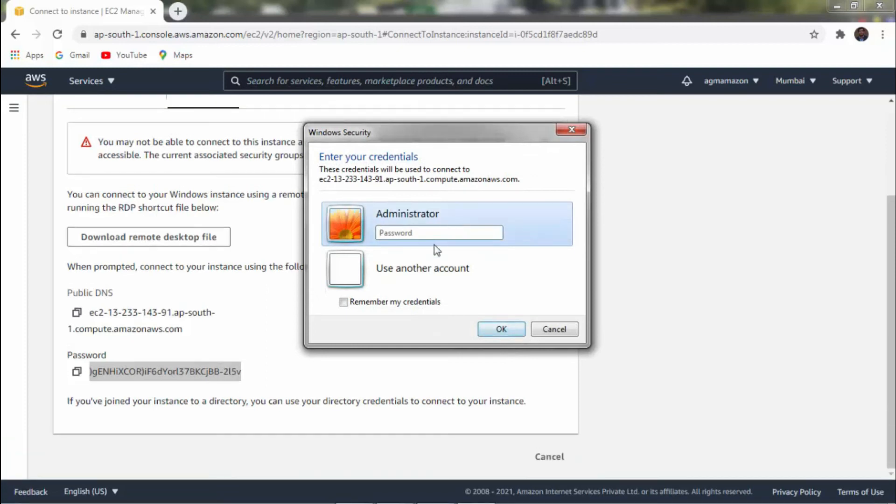
left_click(436, 231)
key("ctrl+v")
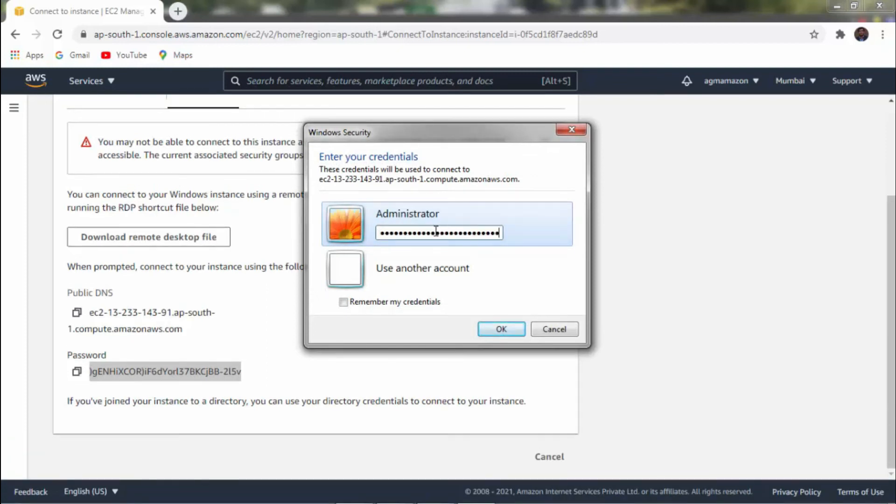
left_click(494, 334)
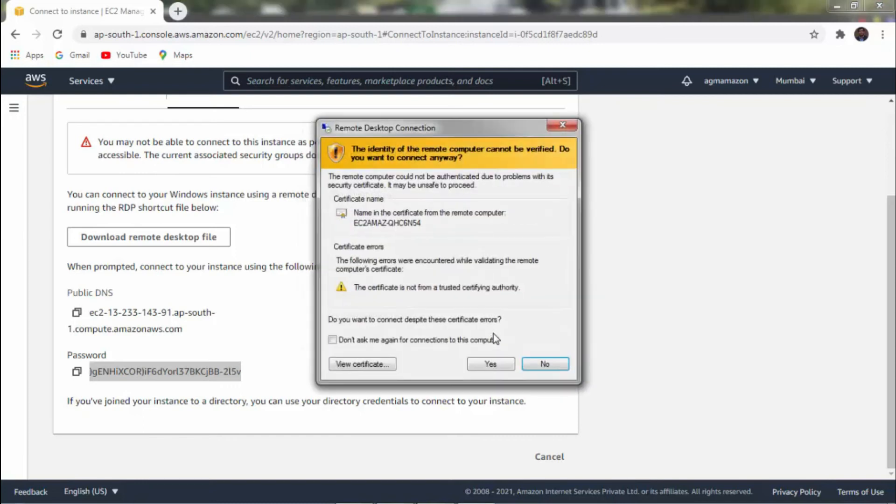
left_click(491, 364)
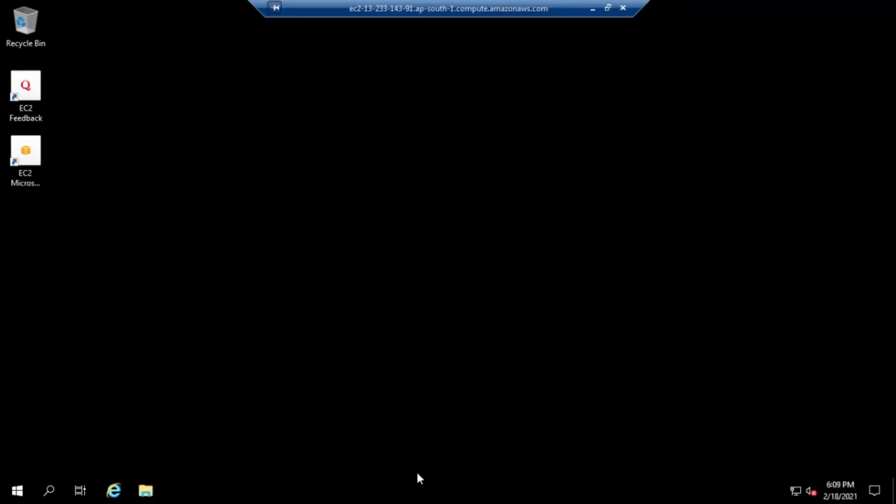
- Open Task Manager on the Server-1 remote desktop to watch its CPU and memory usage
right_click(425, 498)
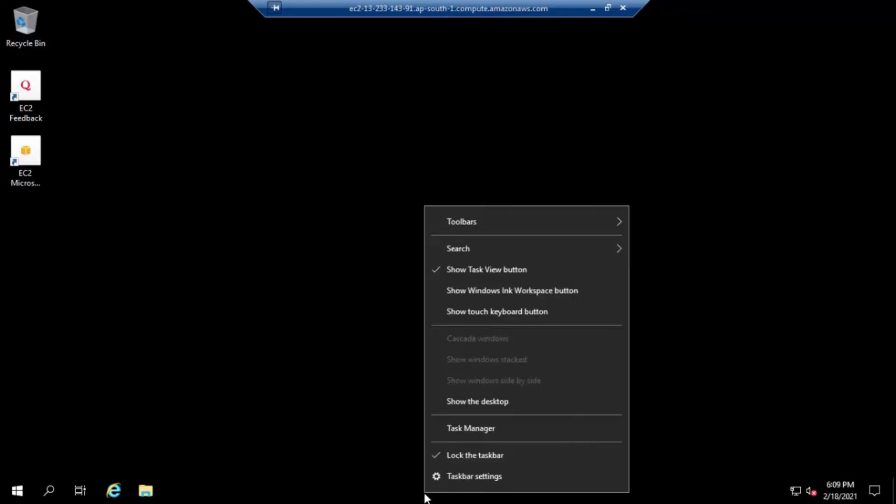
left_click(455, 425)
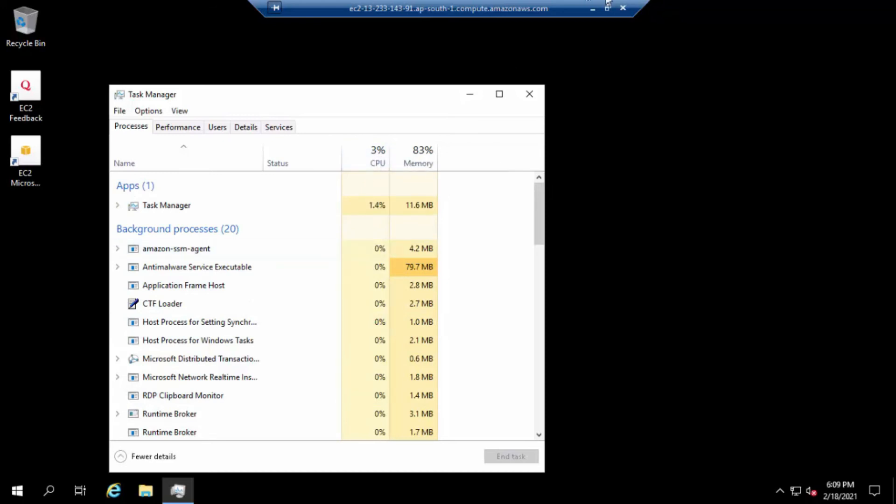
- Minimize the Server-1 remote session and return to the list of running instances in the EC2 console
left_click(592, 7)
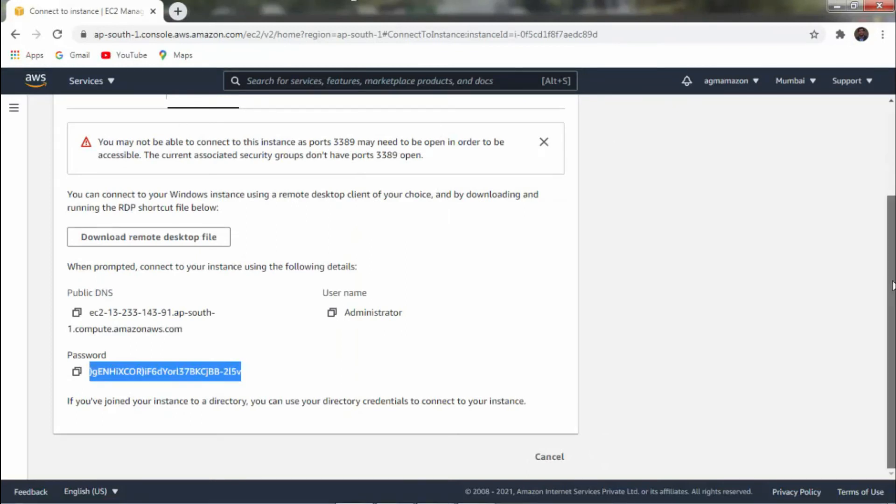
left_click_drag(893, 286, 892, 197)
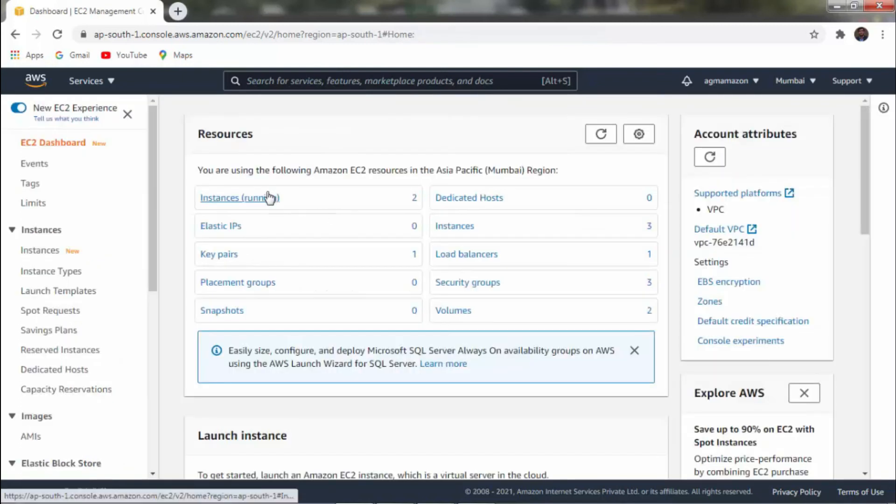
left_click(268, 197)
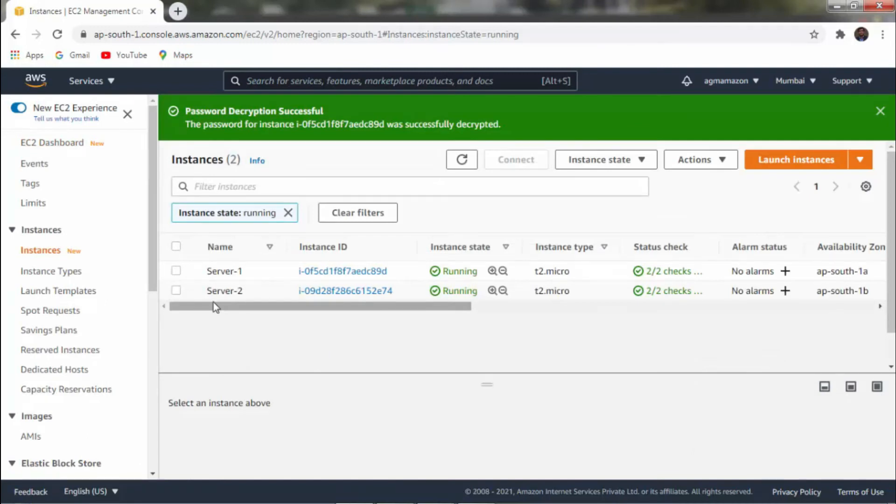
- Download the remote desktop file for the Server-2 instance from its RDP client connection options
left_click(176, 292)
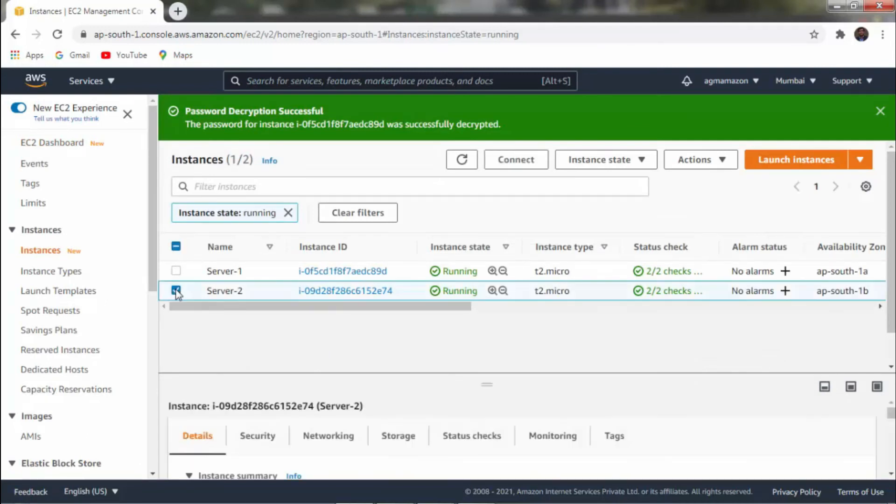
left_click(517, 161)
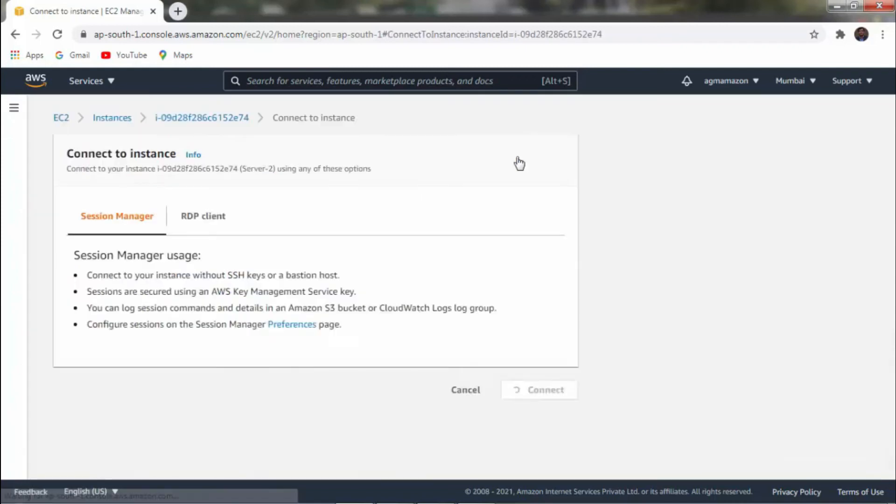
left_click(199, 222)
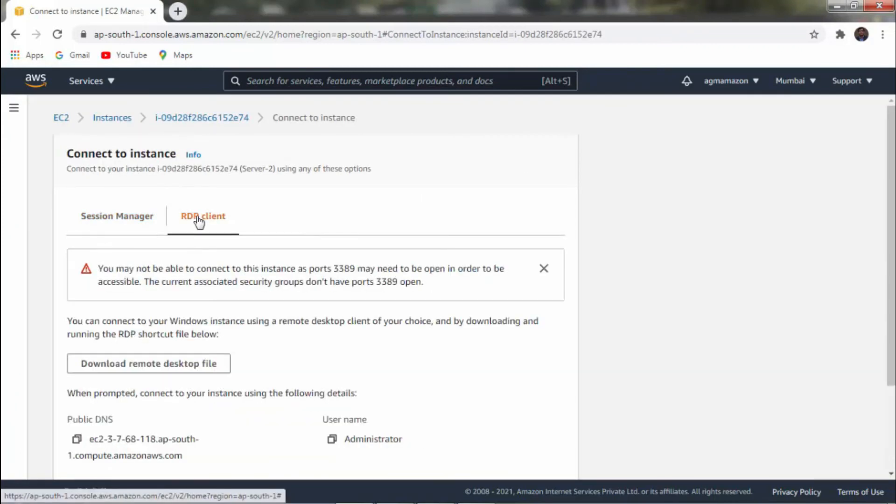
left_click(149, 370)
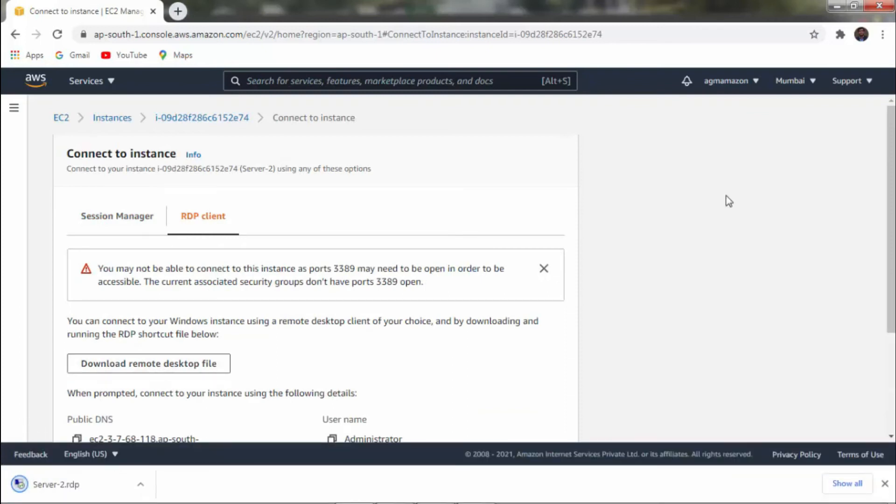
- Get Server-2's Windows password by decrypting it with the key pair file AutoScalingDemo (1).pem
scroll(752, 210, "down", 2)
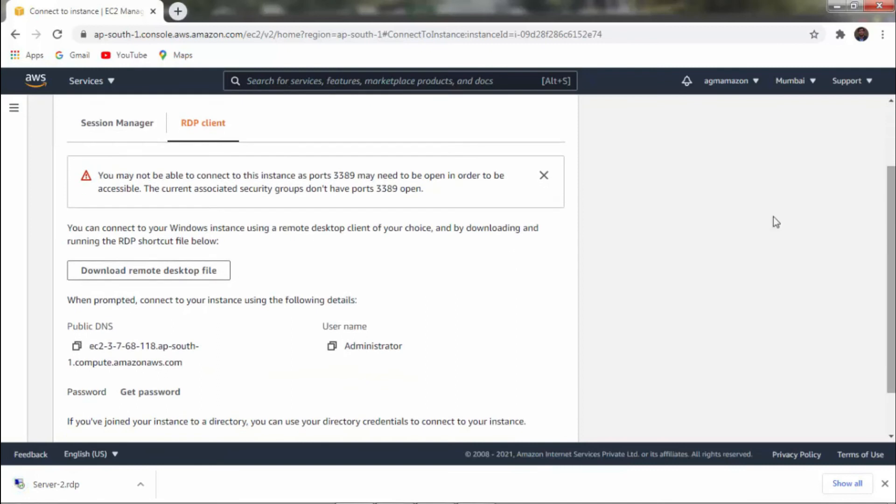
left_click(157, 393)
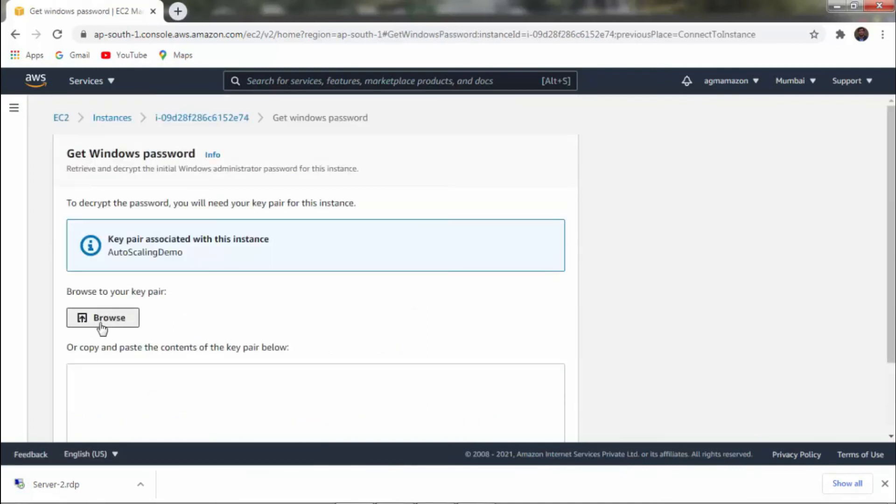
left_click(101, 328)
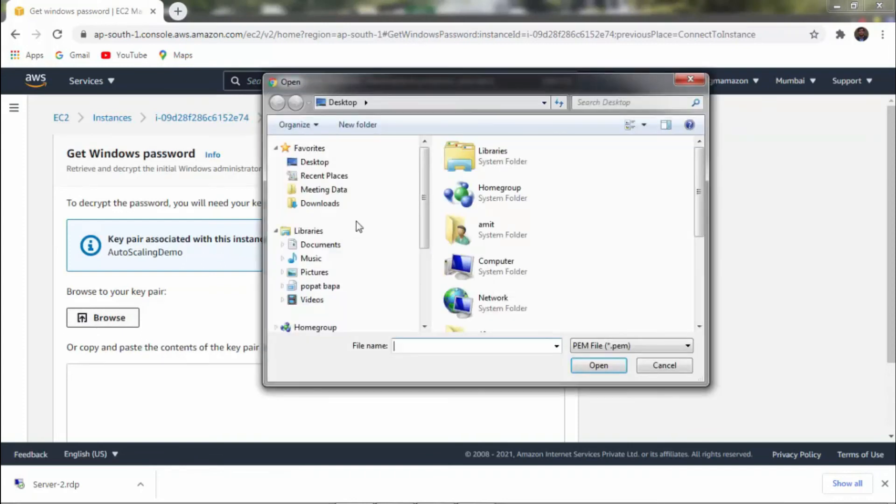
scroll(482, 230, "down", 3)
key("a")
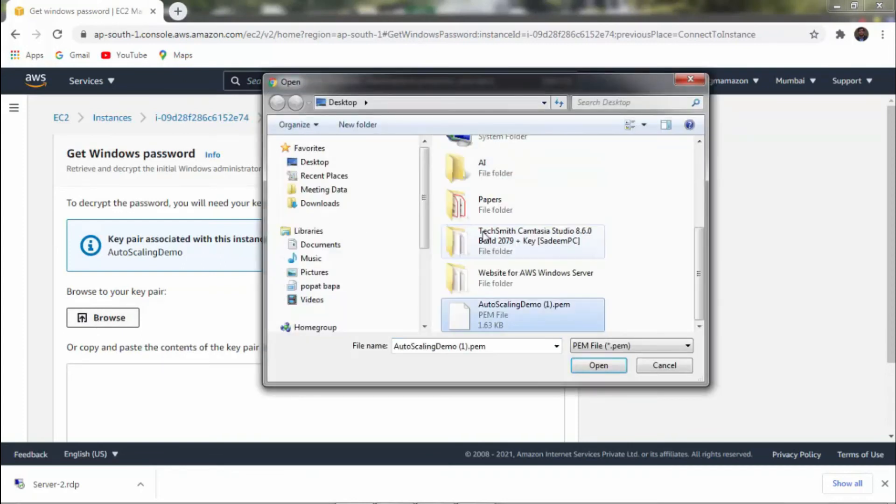
double_click(515, 308)
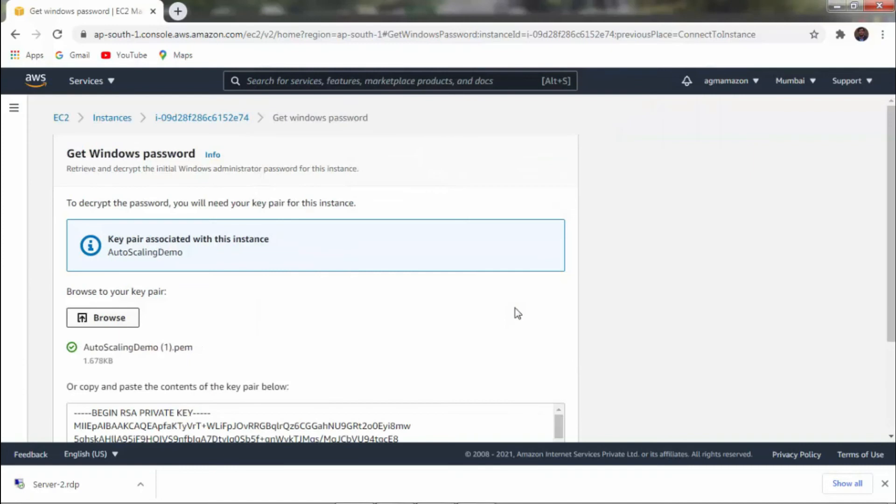
left_click_drag(890, 238, 892, 317)
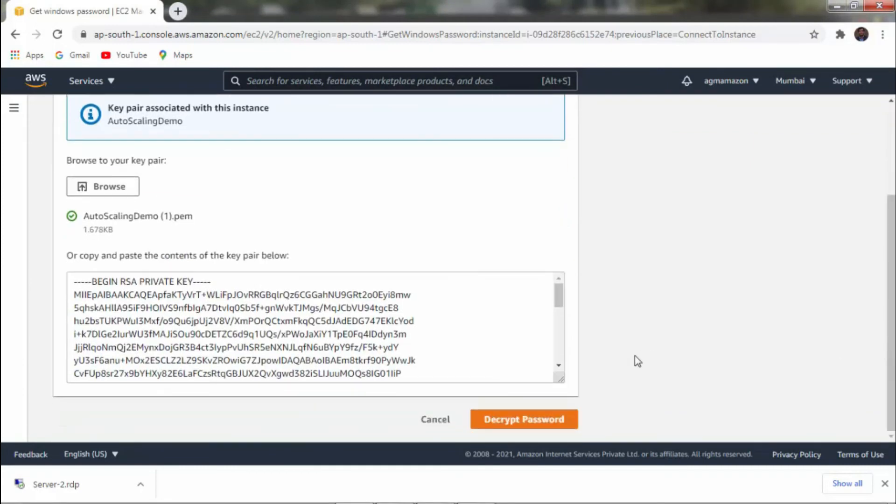
left_click(525, 425)
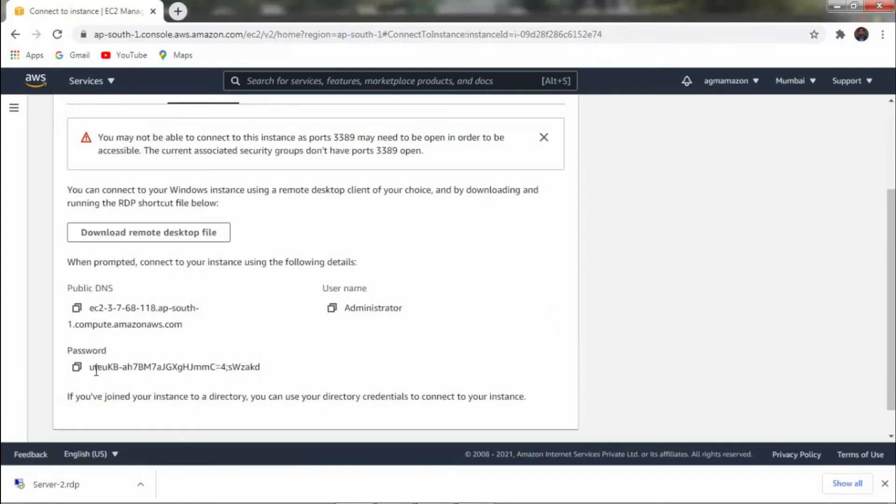
- Copy the decrypted password, open Server-2.rdp and connect as Administrator with that password, accepting the publisher and certificate warnings
left_click_drag(89, 368, 267, 377)
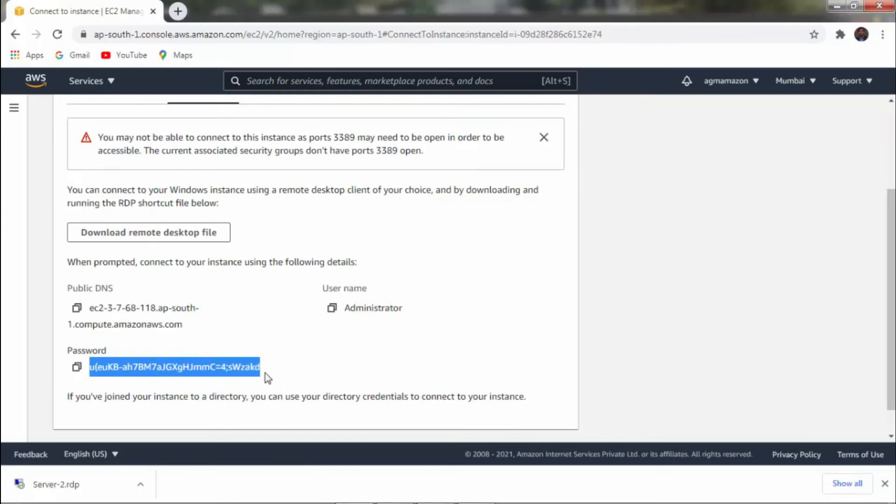
mouse_move(72, 500)
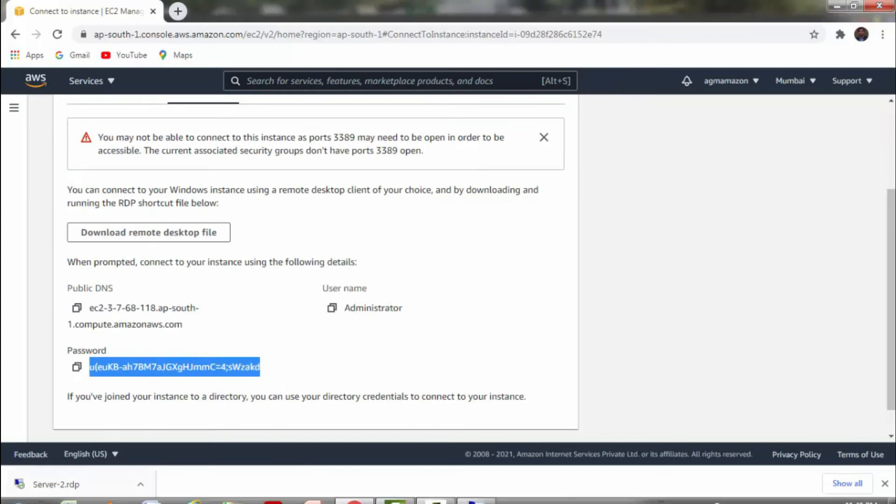
left_click(73, 485)
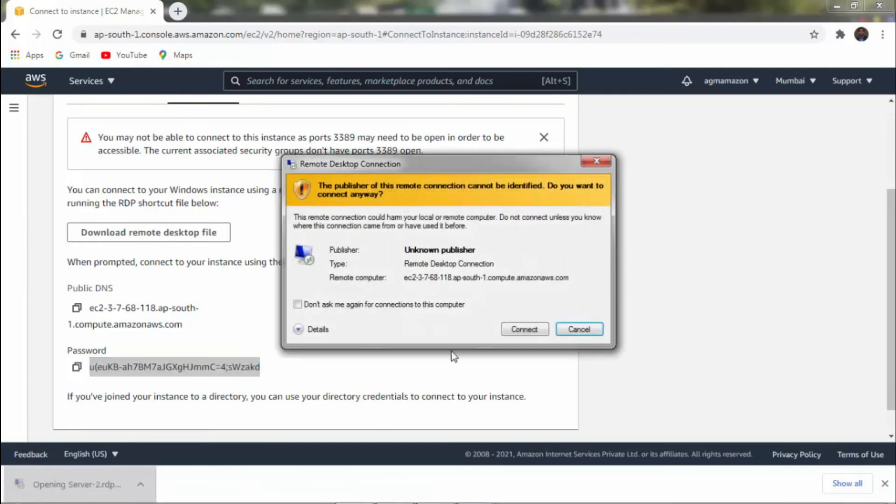
left_click(524, 329)
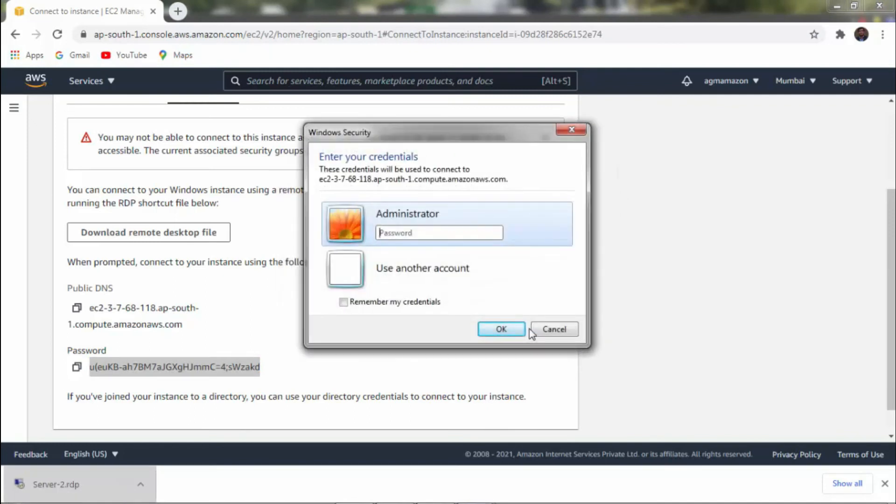
key("ctrl+v")
left_click(501, 329)
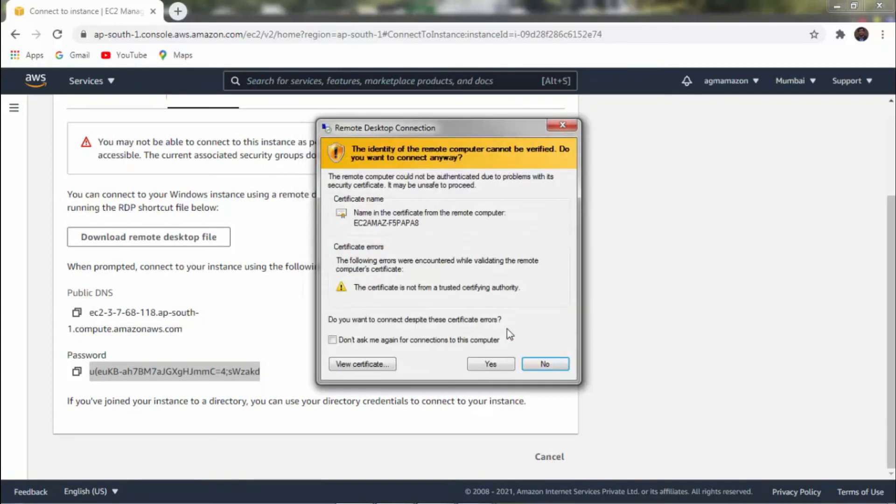
left_click(486, 367)
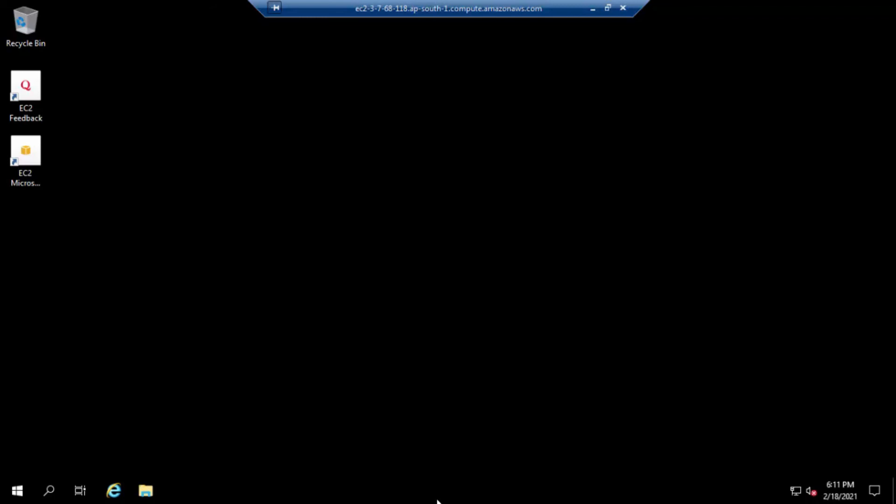
- Open Task Manager in detailed view on Server-2 to watch its CPU and memory usage, and minimize the remote session
right_click(437, 501)
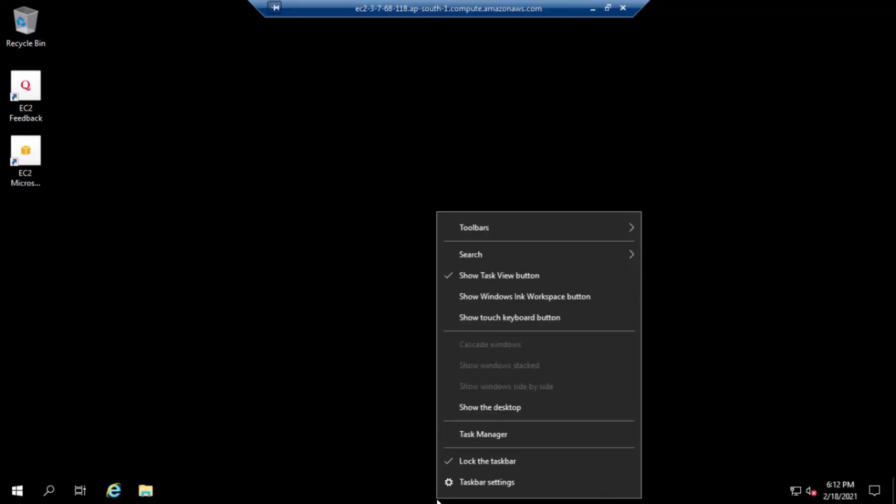
left_click(467, 433)
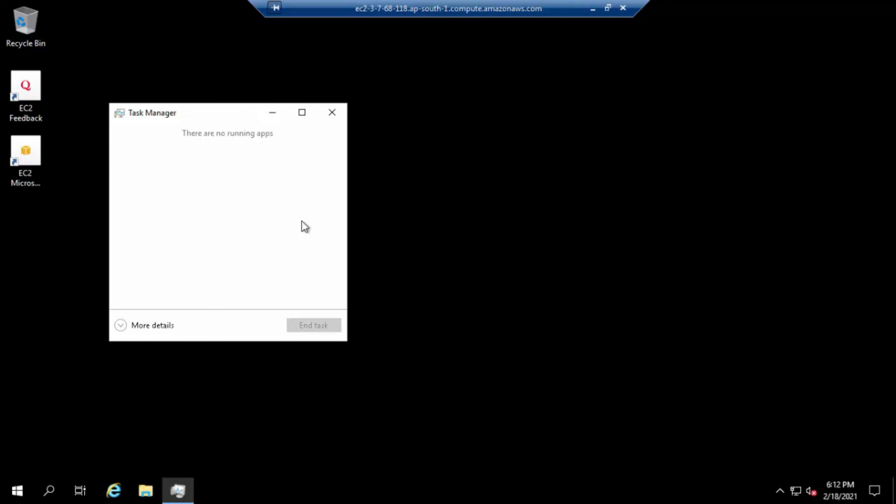
left_click(152, 326)
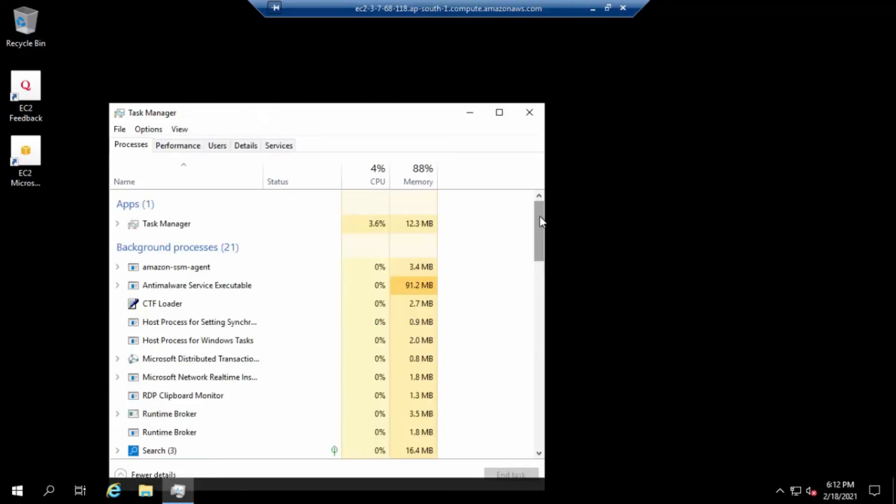
mouse_move(540, 217)
left_mouse_down()
mouse_move(539, 227)
mouse_move(538, 200)
left_mouse_up()
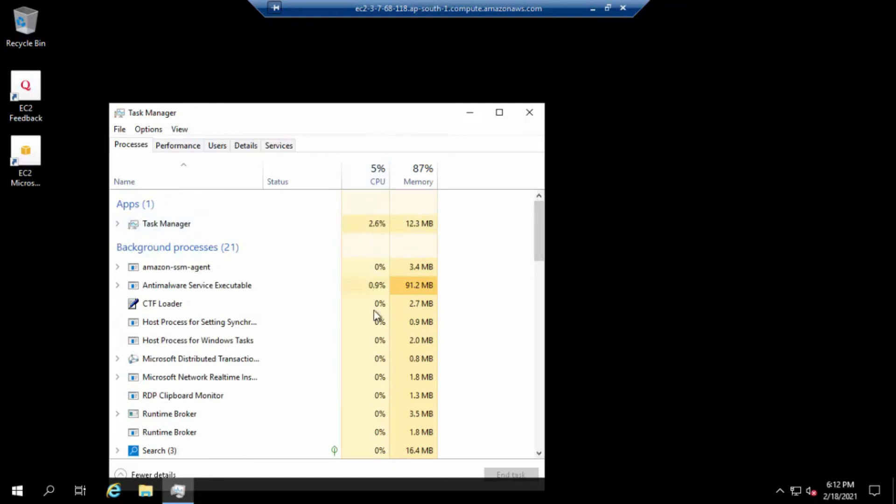
left_click(592, 8)
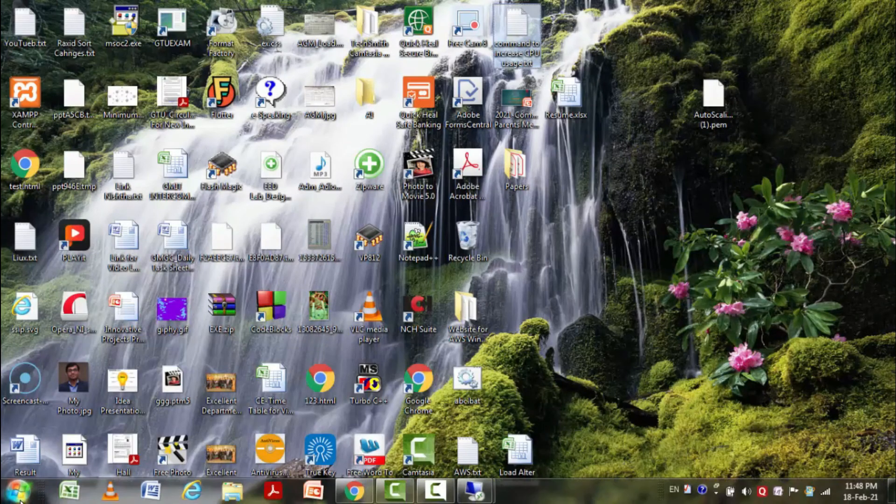
left_click(19, 490)
left_click(53, 156)
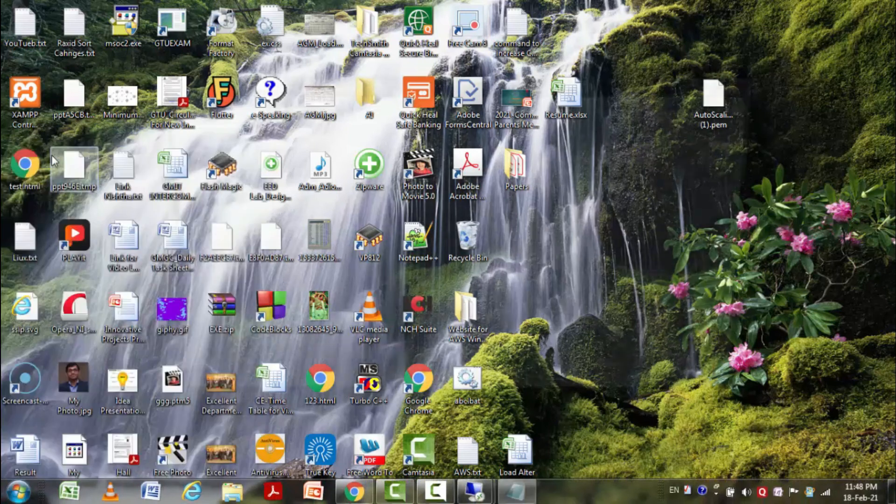
type("@echo off :loop goto loop")
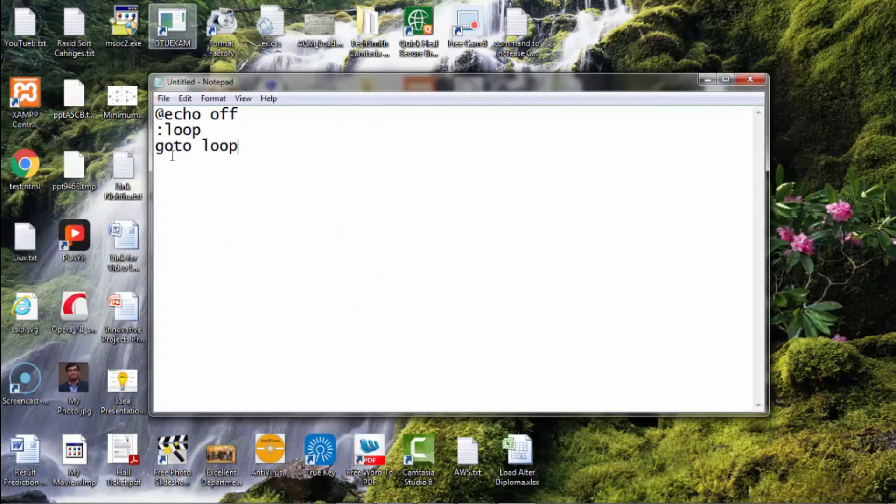
key("Up")
key("Up")
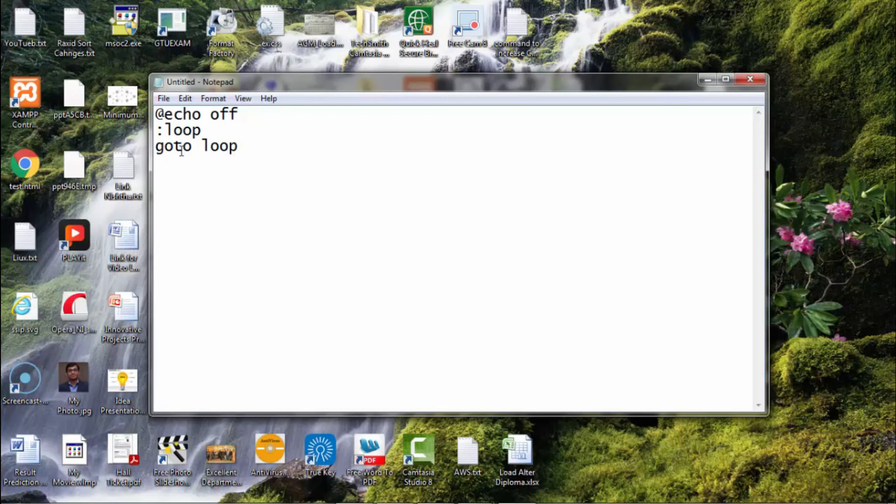
left_click(222, 151)
- Save the script to the Desktop as xyz.bat with the All Files type and close Notepad
left_click(166, 100)
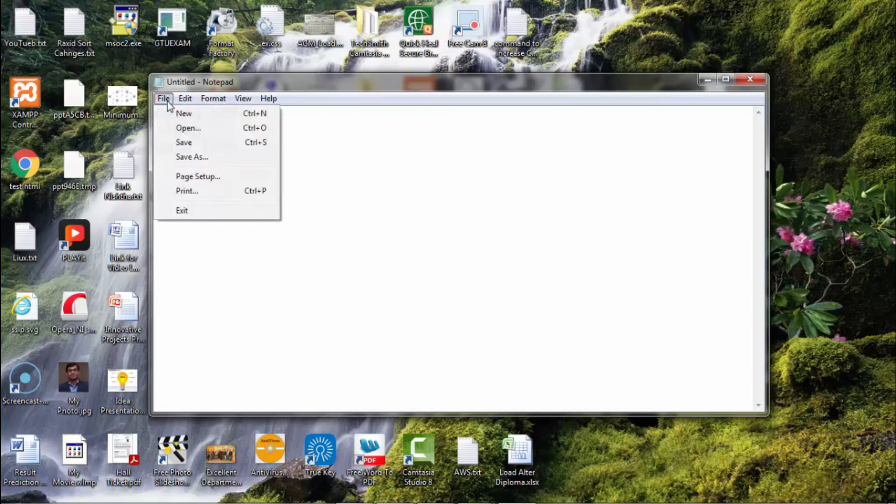
left_click(184, 143)
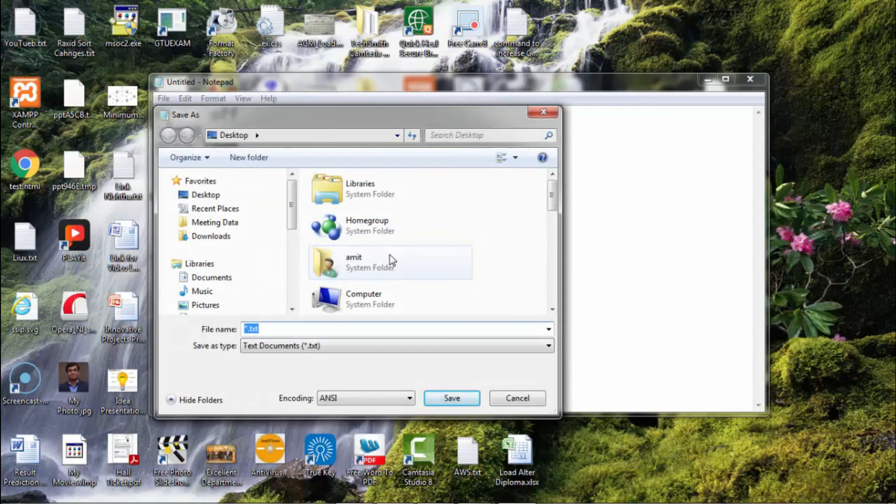
left_click(312, 357)
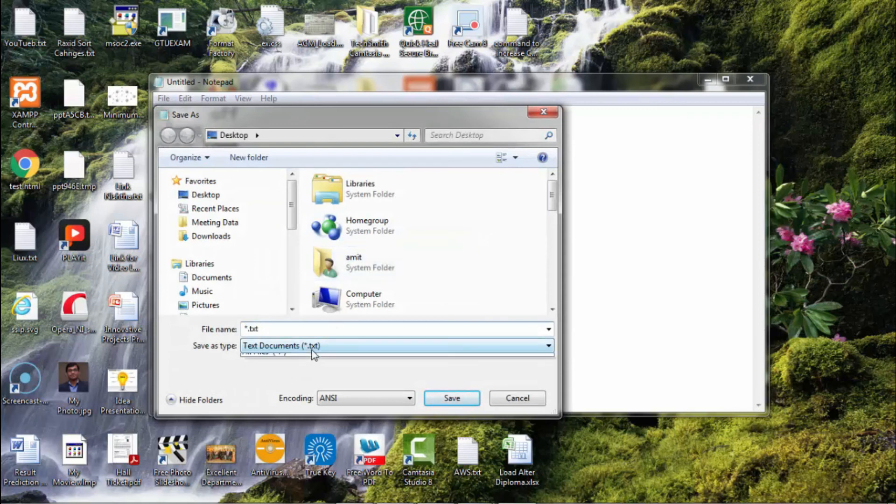
left_click(295, 369)
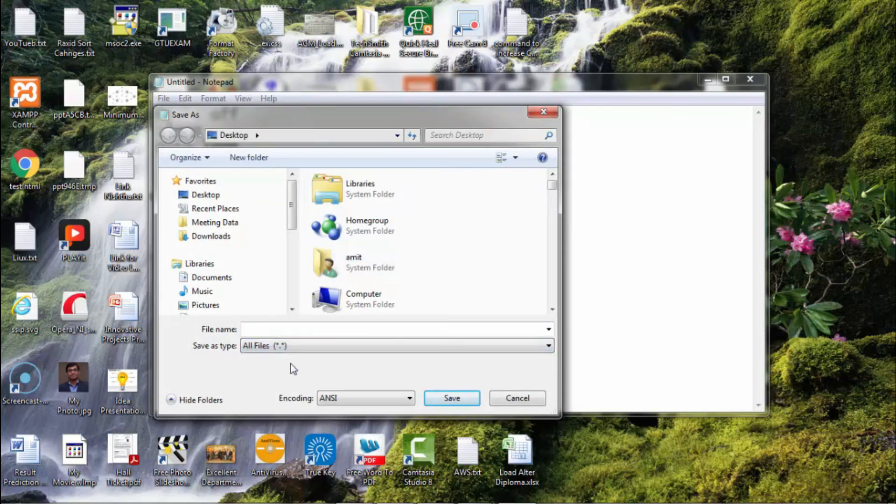
left_click(280, 330)
type("xyz")
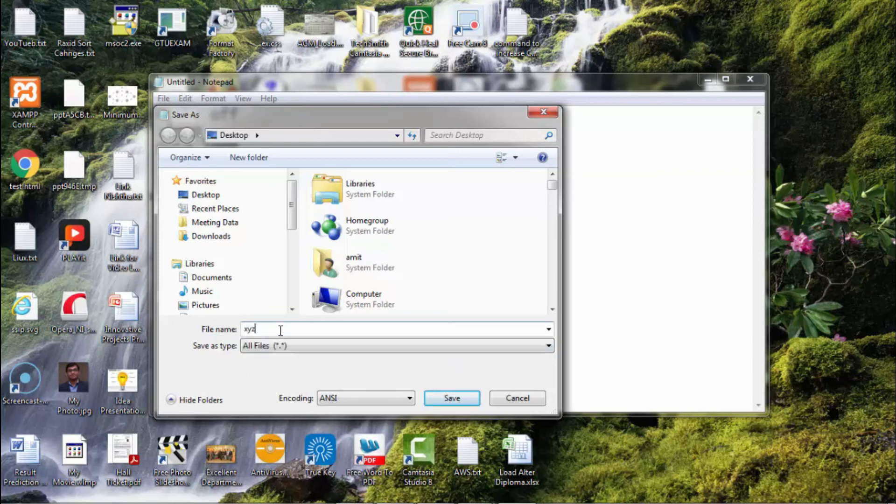
type(".bat")
left_click(449, 399)
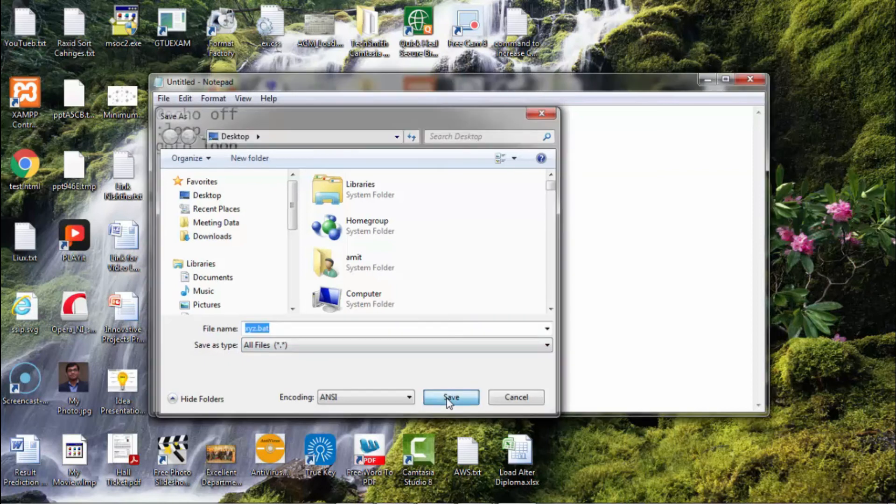
left_click(749, 81)
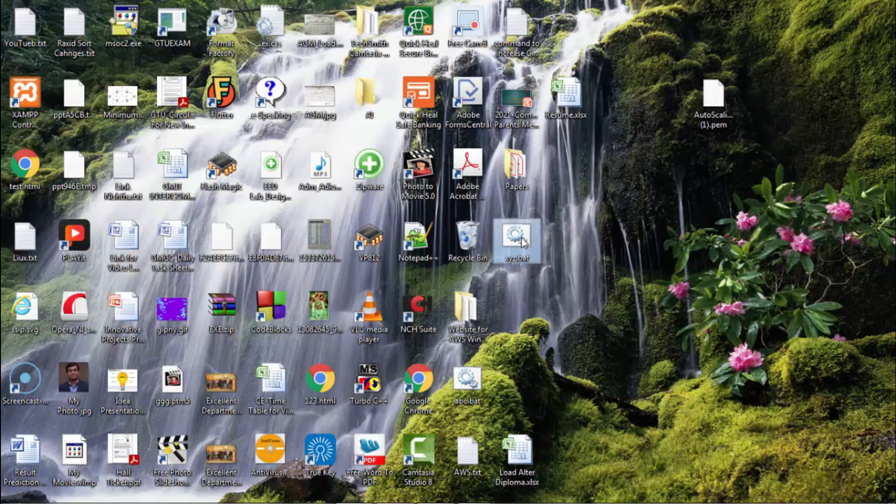
- Switch to the Server-1 remote session and paste a copy of xyz.bat onto its desktop
mouse_move(466, 502)
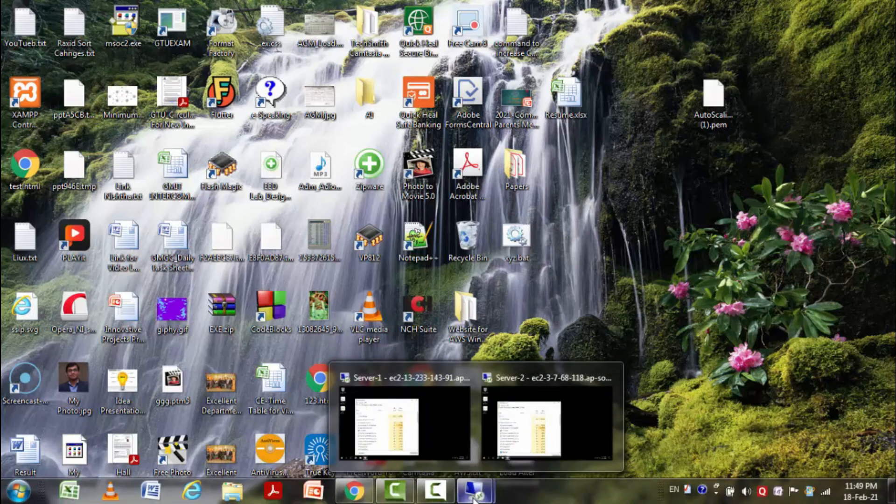
left_click(439, 442)
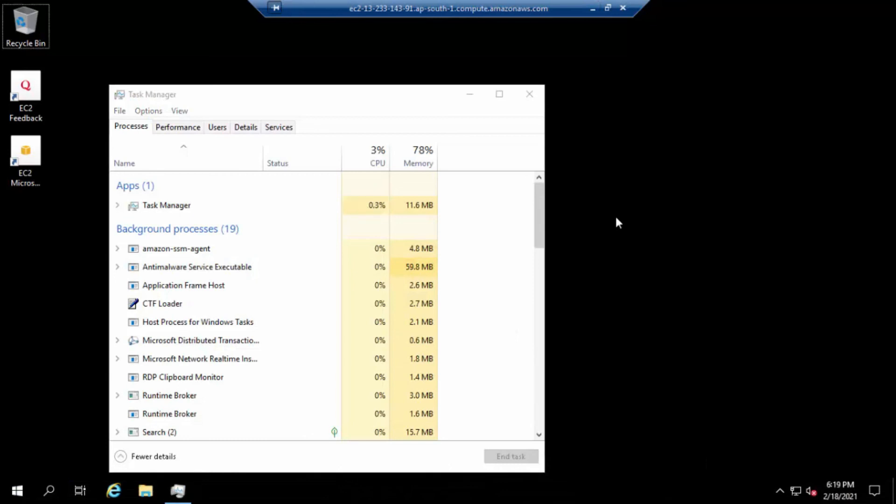
key("ctrl+v")
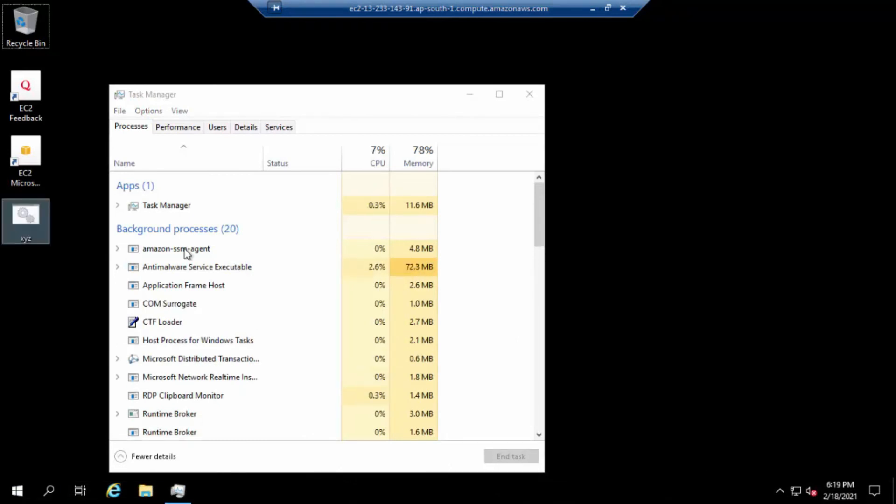
- Run three instances of the xyz script on Server-1, minimize their command windows to show Task Manager, and minimize the remote session
double_click(25, 223)
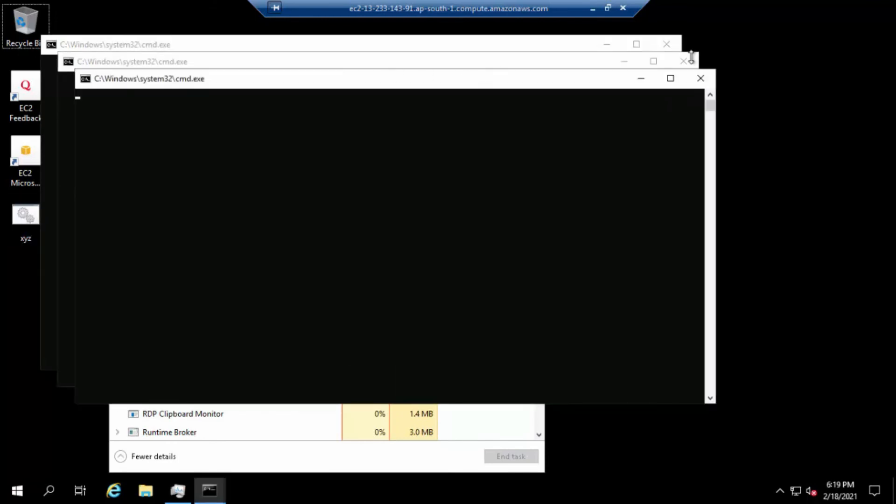
left_click(644, 81)
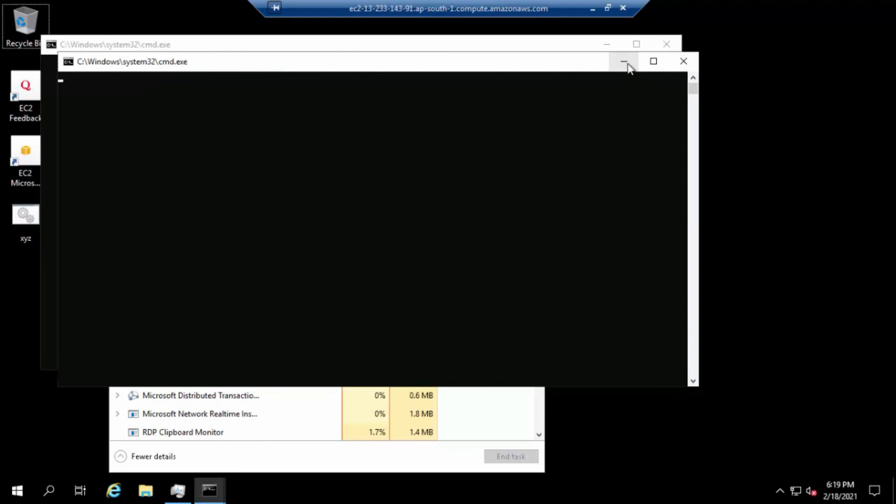
left_click(624, 62)
left_click(607, 46)
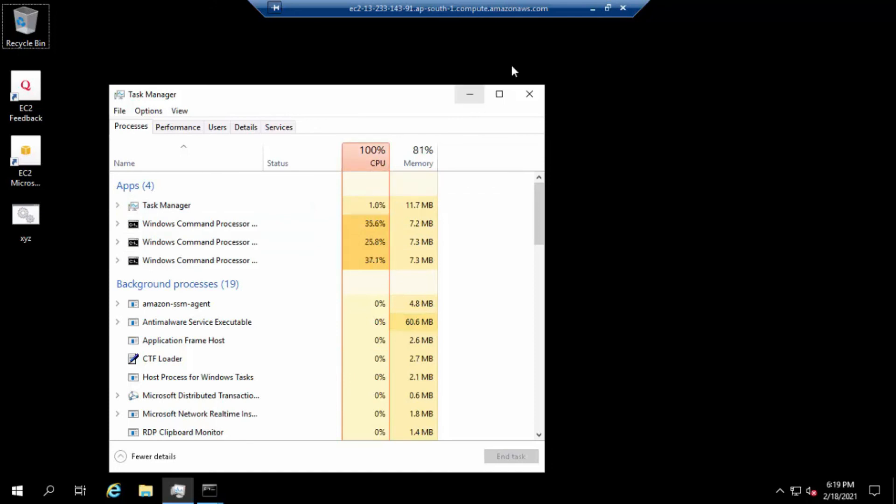
left_click(594, 9)
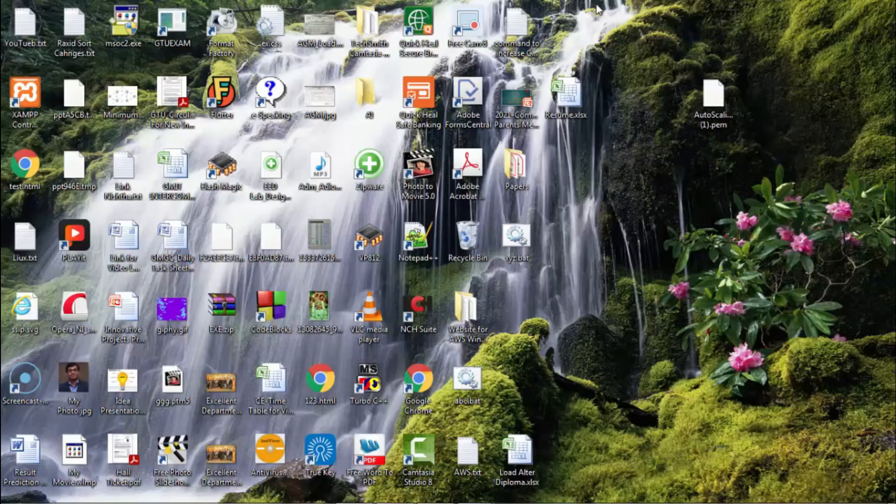
- Copy xyz.bat from the local desktop and paste it onto the Server-2 remote desktop
left_click(516, 245)
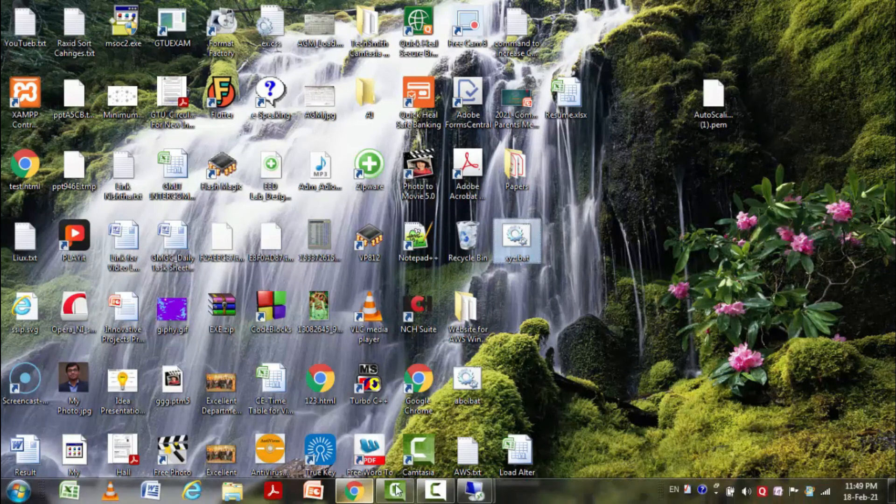
left_click(486, 500)
left_click(533, 433)
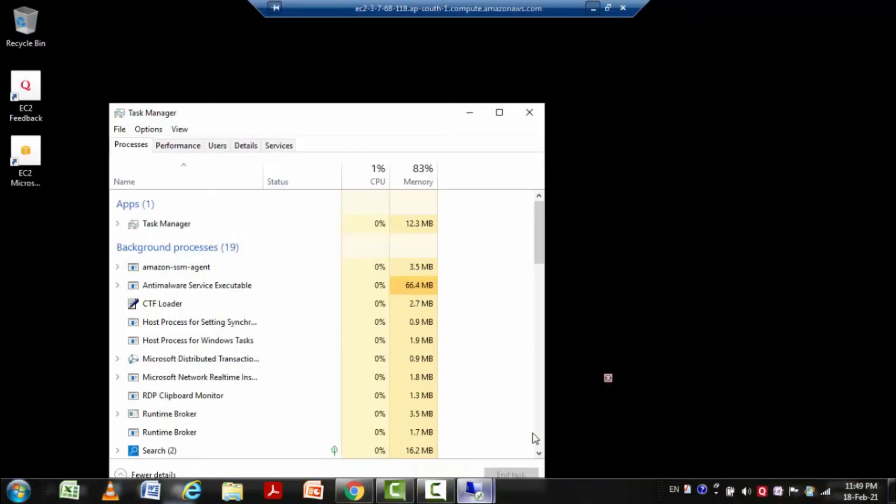
left_click(653, 266)
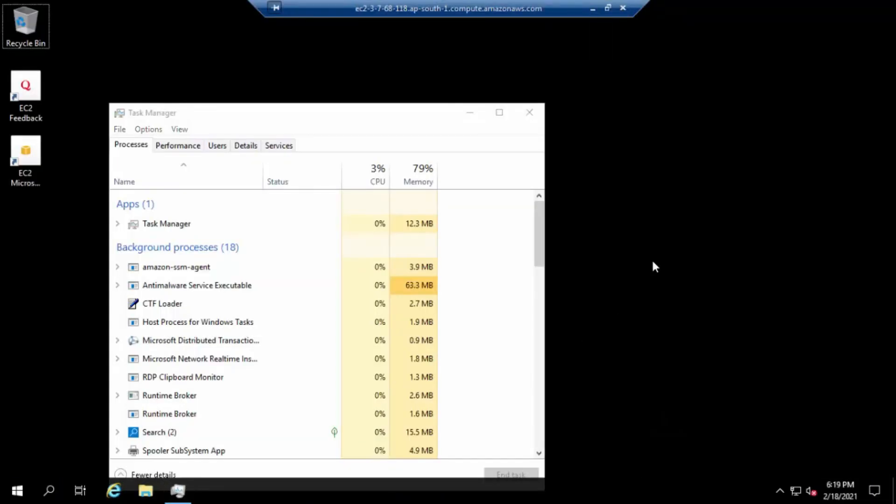
key("ctrl+v")
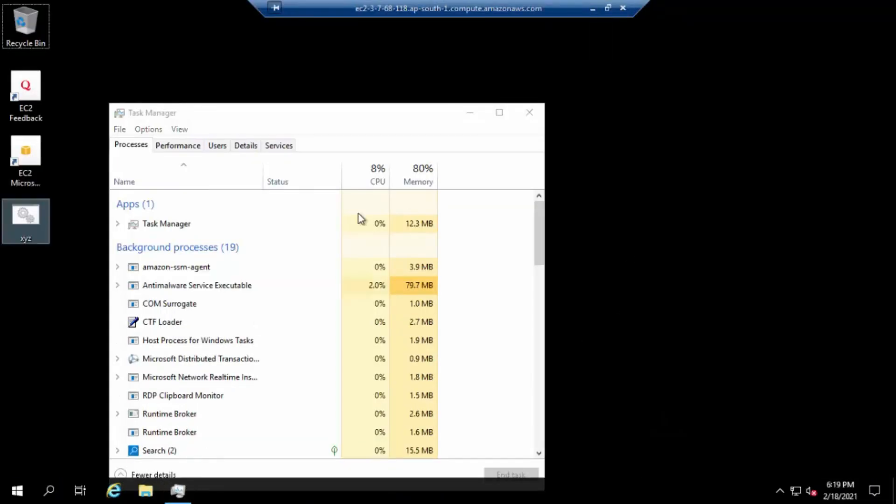
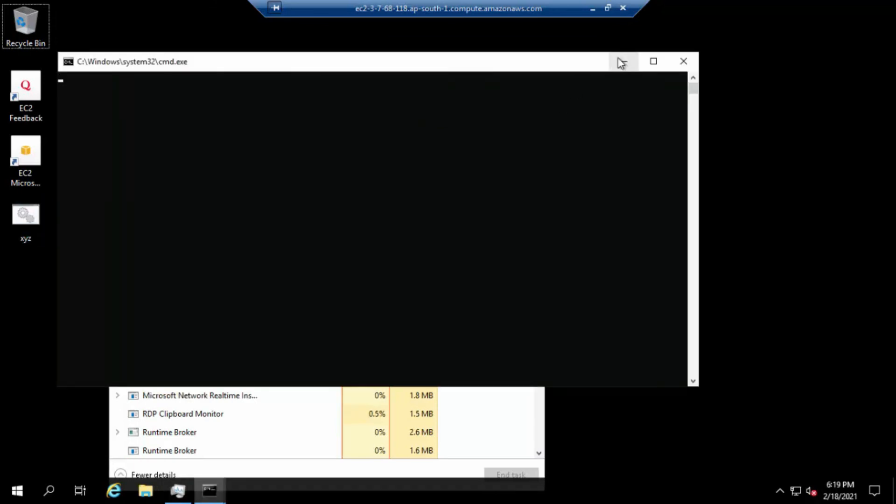
- Run three instances of the xyz script on Server-2, minimize their command windows to show Task Manager, and minimize the remote session
left_click(621, 63)
double_click(20, 220)
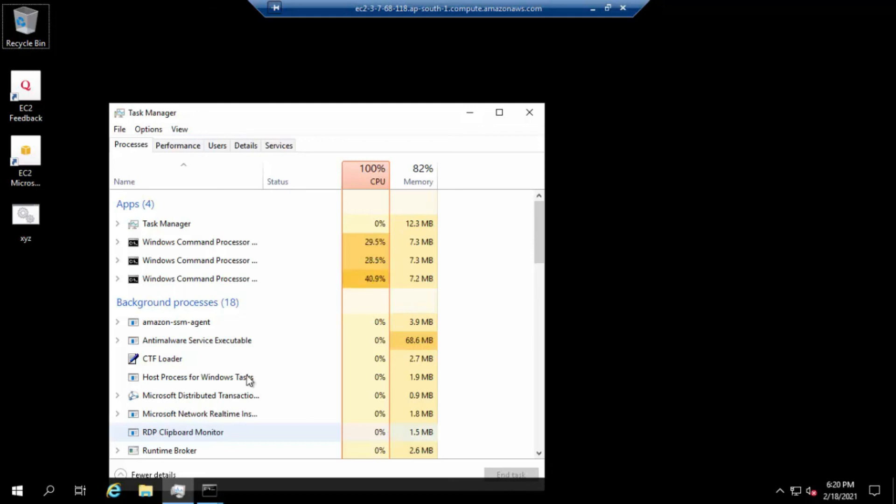
left_click(593, 7)
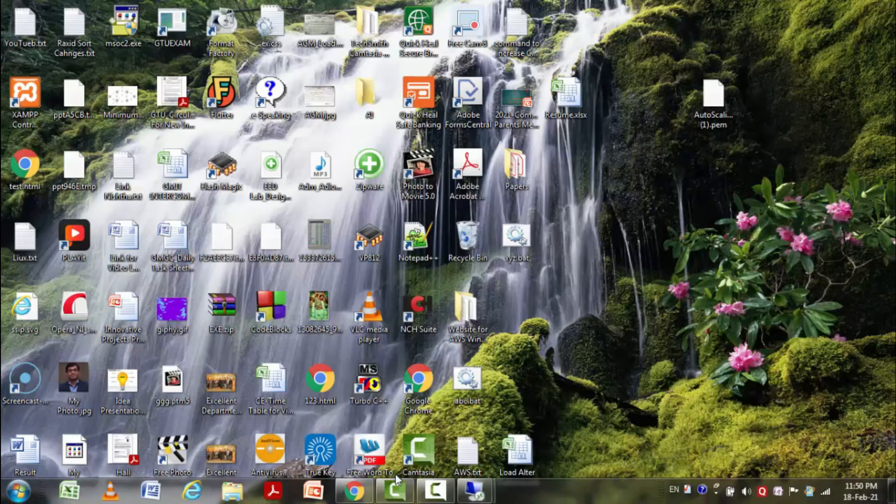
- Switch to the EC2 console in Chrome and refresh the running instances list to check for a new instance and its status check
mouse_move(354, 490)
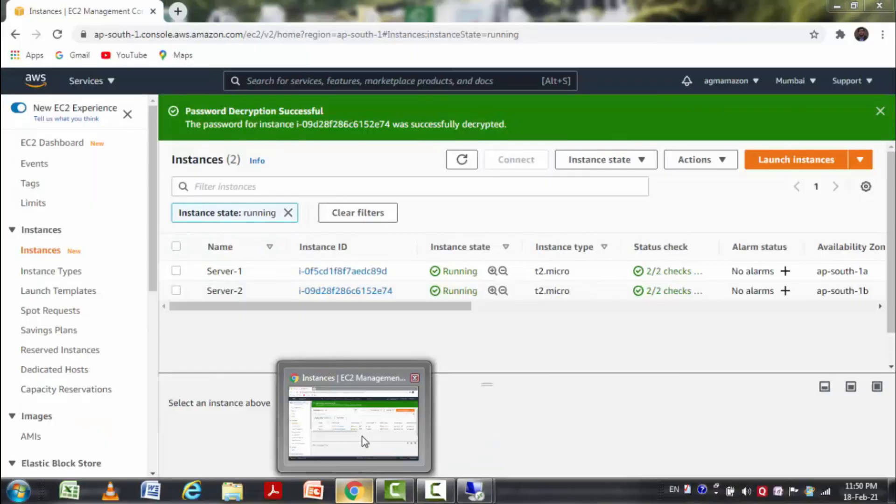
left_click(365, 442)
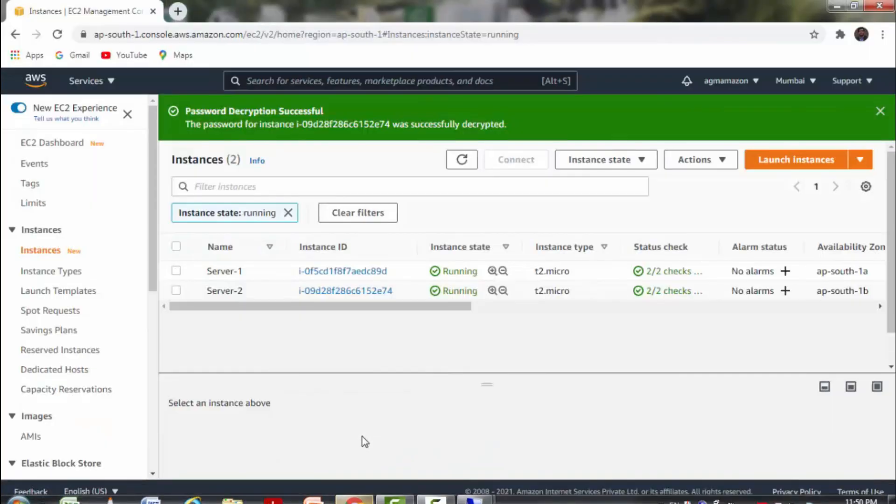
left_click(462, 160)
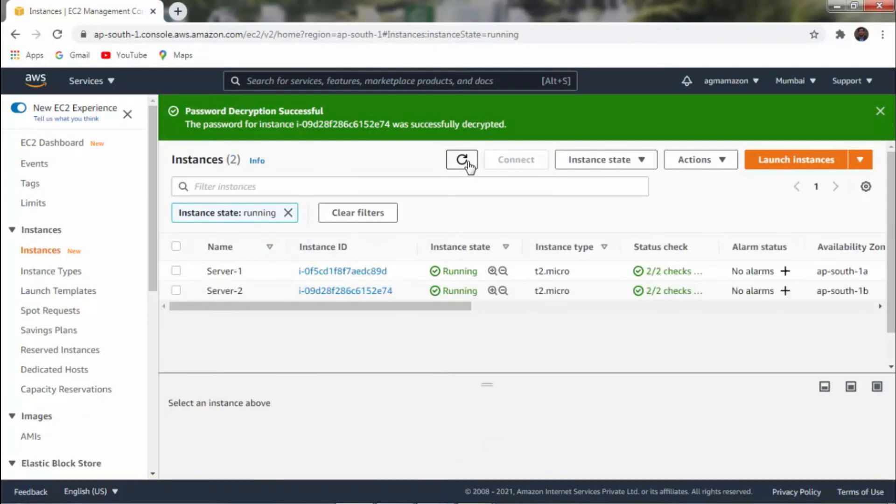
left_click(462, 161)
left_click(462, 161)
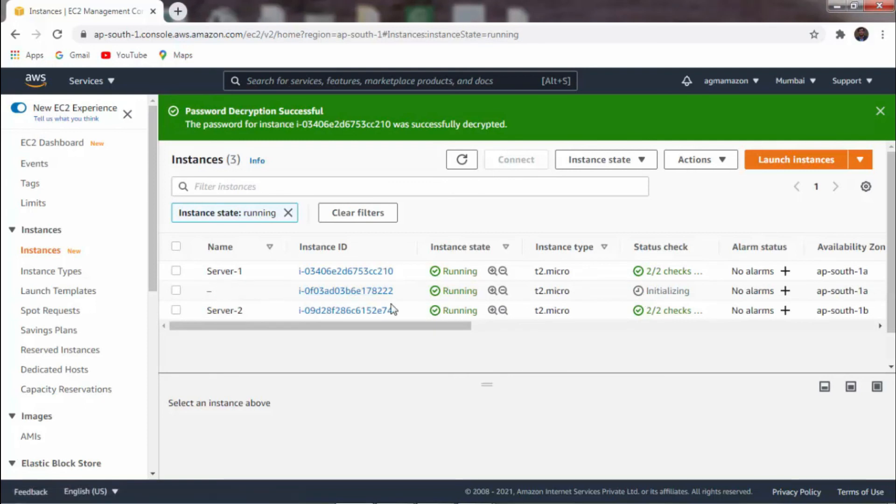
left_click_drag(661, 290, 693, 295)
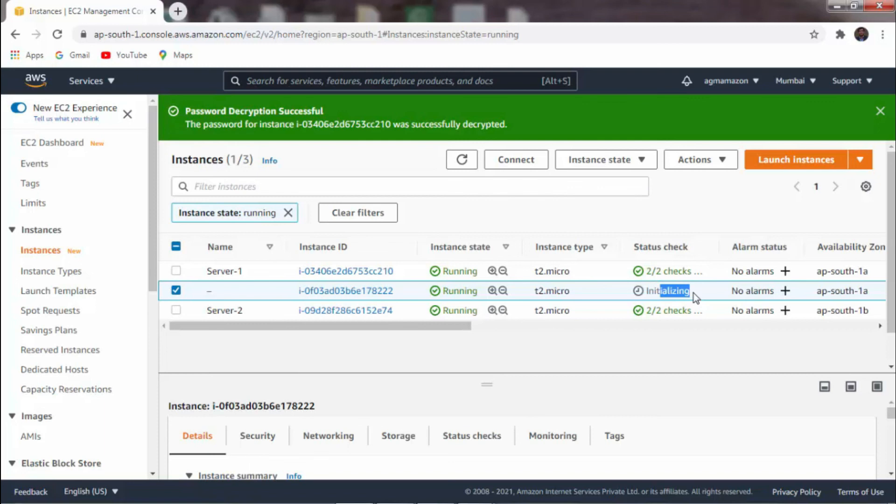
left_click(176, 291)
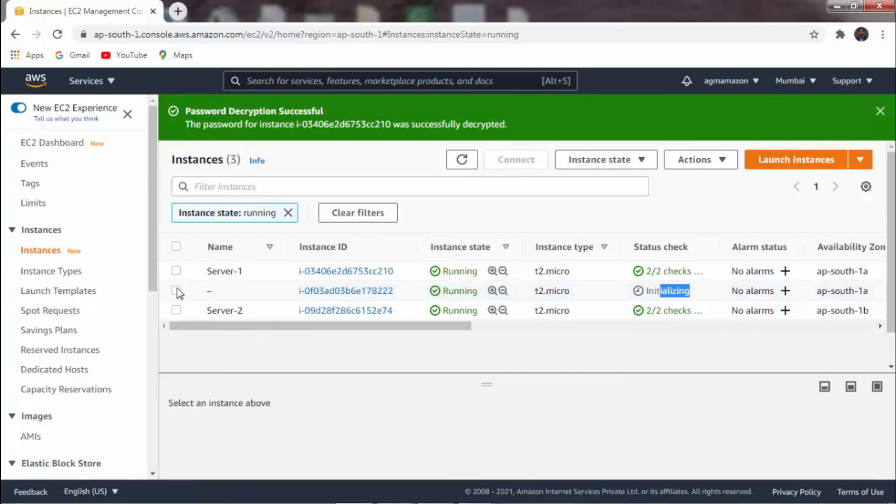
left_click(463, 164)
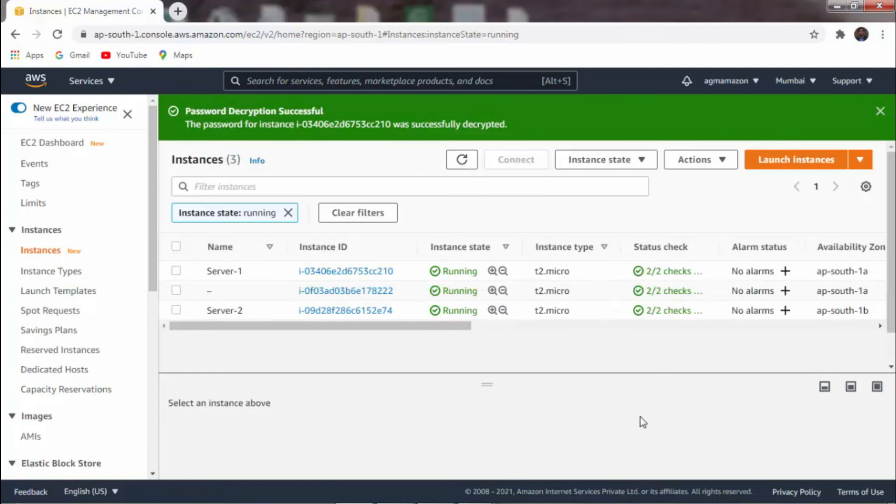
- Name the unnamed running instance Server-3 and save the name
left_click(220, 291)
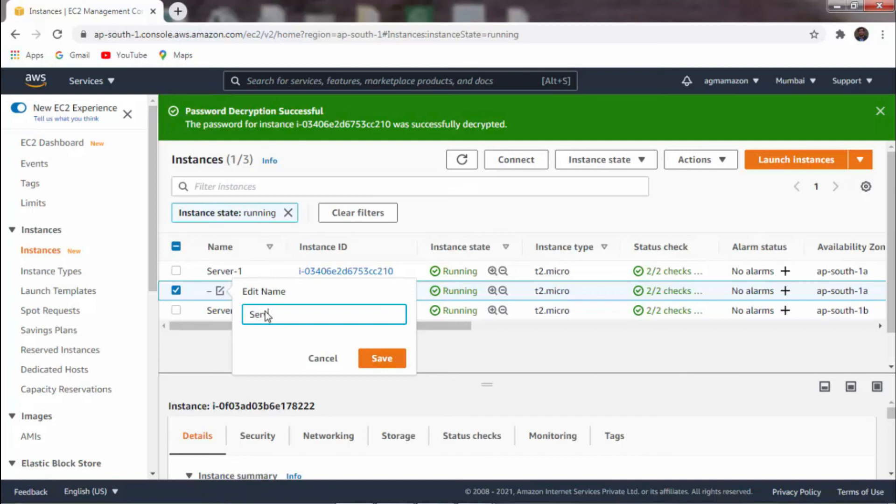
type("3")
left_click(382, 360)
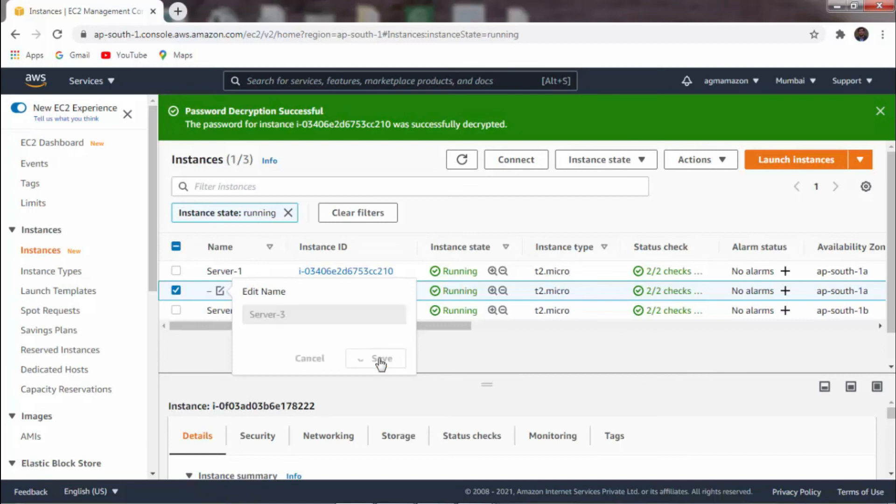
- Open the RDP client connection options for Server-3 and download its remote desktop file
left_click(517, 163)
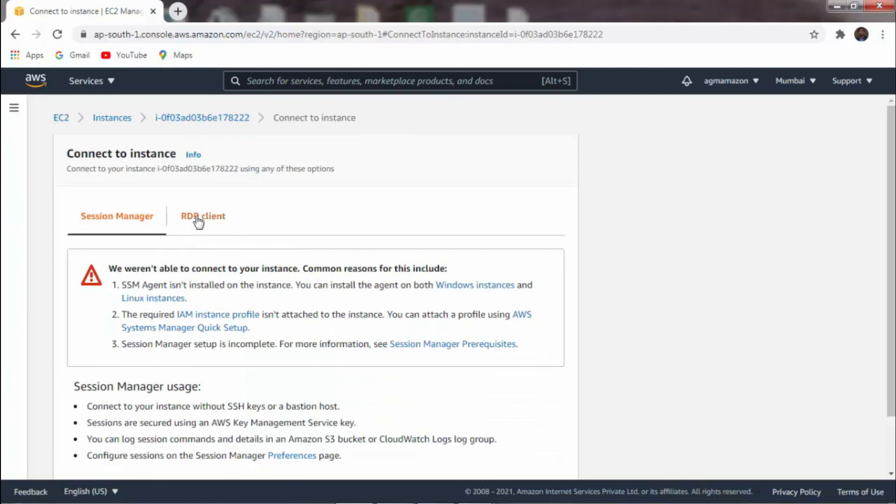
left_click(198, 220)
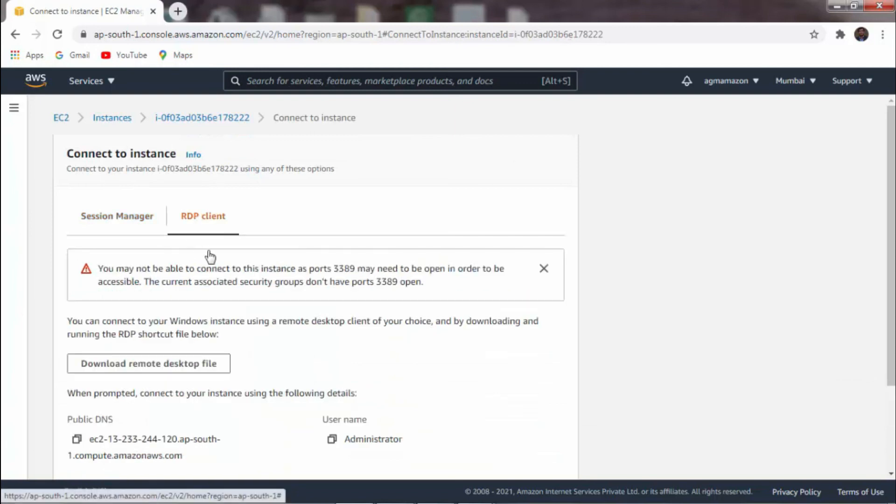
left_click(145, 367)
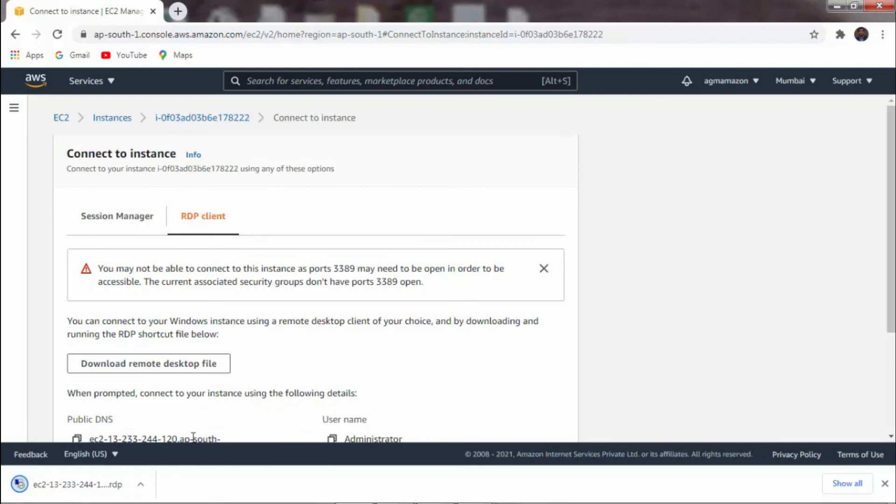
- Decrypt the Windows administrator password for Server-3 using the key pair file AutoScalingDemo (1).pem from the Desktop
left_click_drag(892, 203, 892, 300)
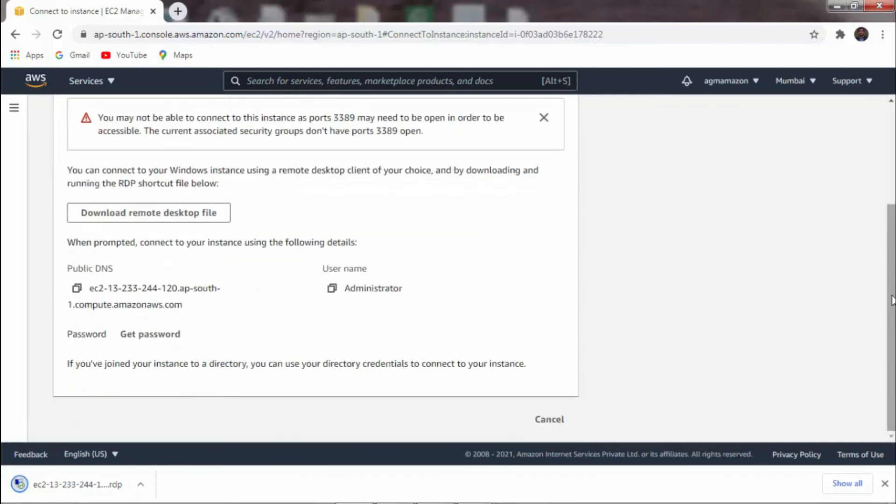
left_click(153, 336)
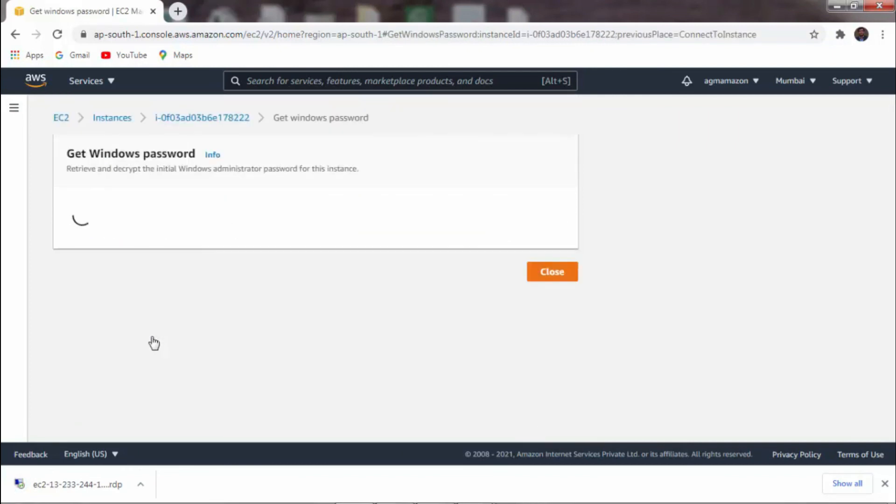
left_click(95, 316)
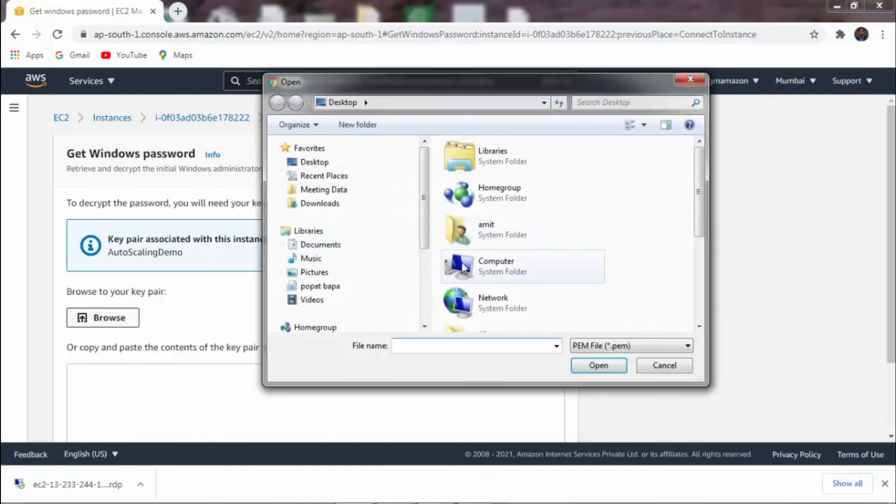
left_click(464, 266)
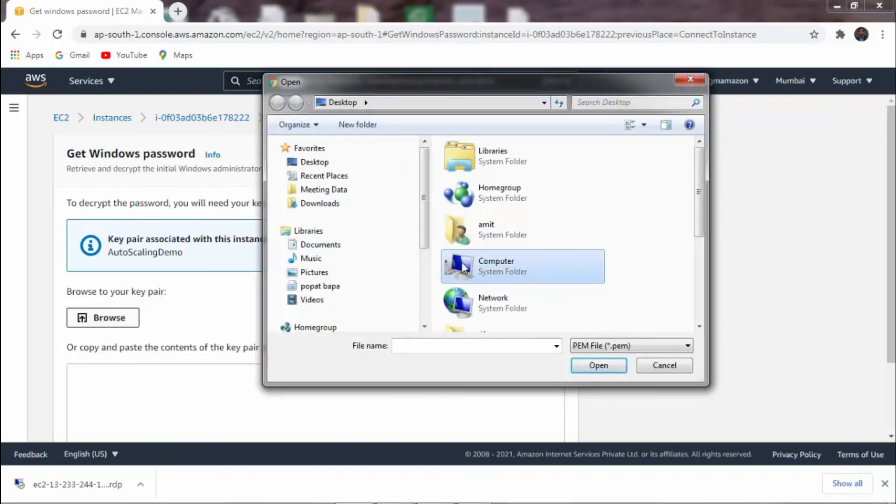
key("a")
key("a")
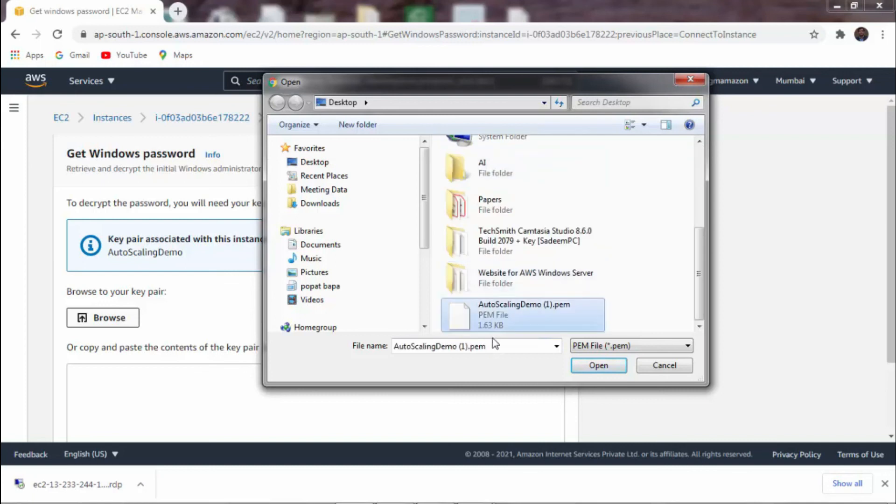
double_click(499, 325)
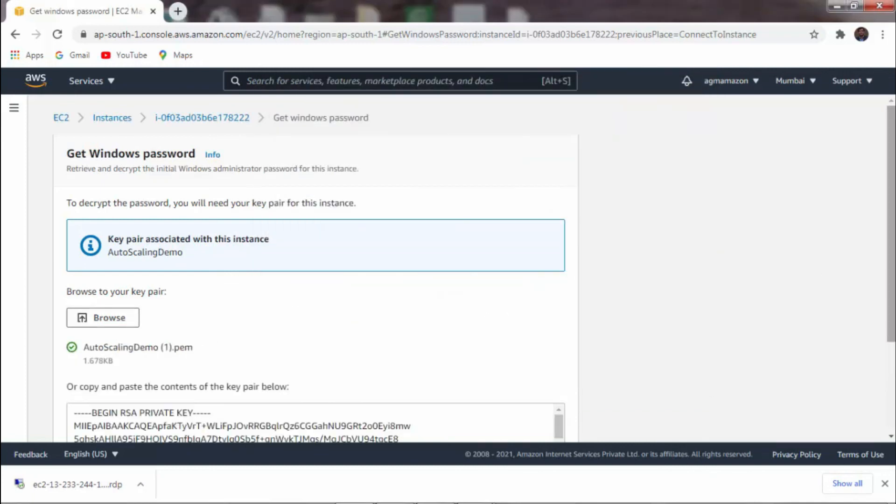
left_click_drag(892, 267, 875, 426)
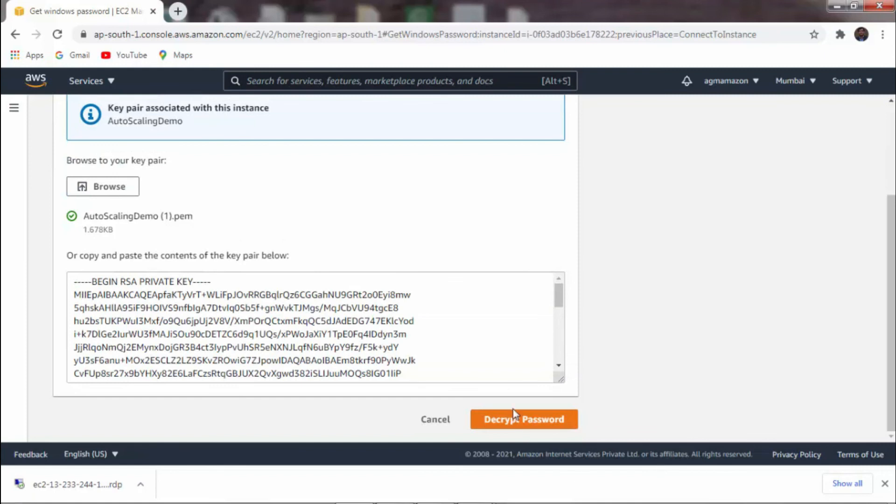
left_click(514, 422)
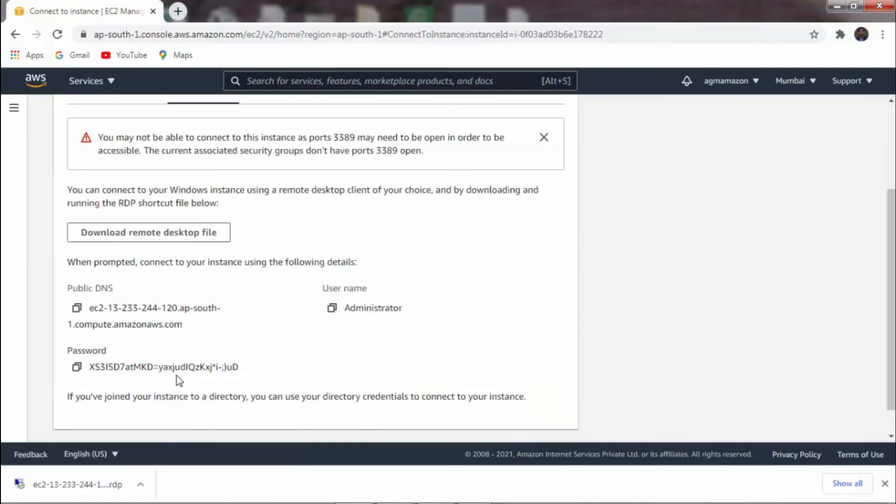
- Copy Server-3's decrypted administrator password, open the downloaded RDP file, and connect with that password, accepting the publisher and certificate warnings
left_click_drag(91, 367, 236, 362)
left_click_drag(89, 367, 238, 366)
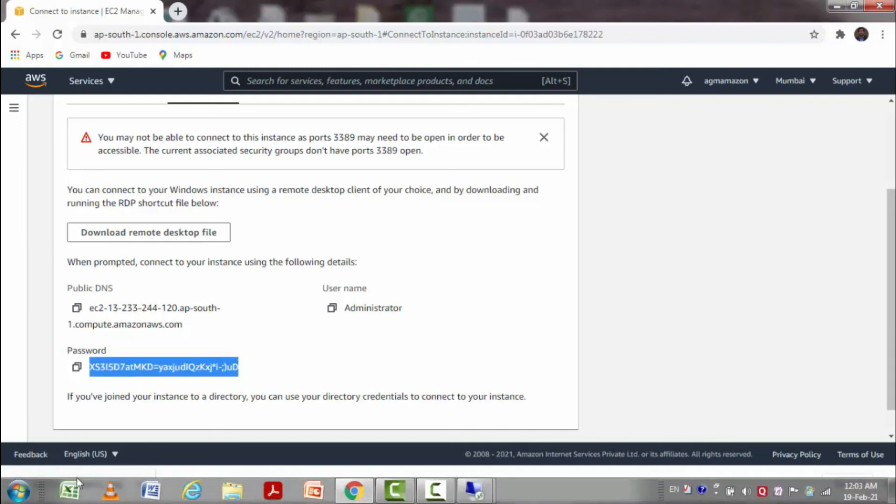
left_click(66, 486)
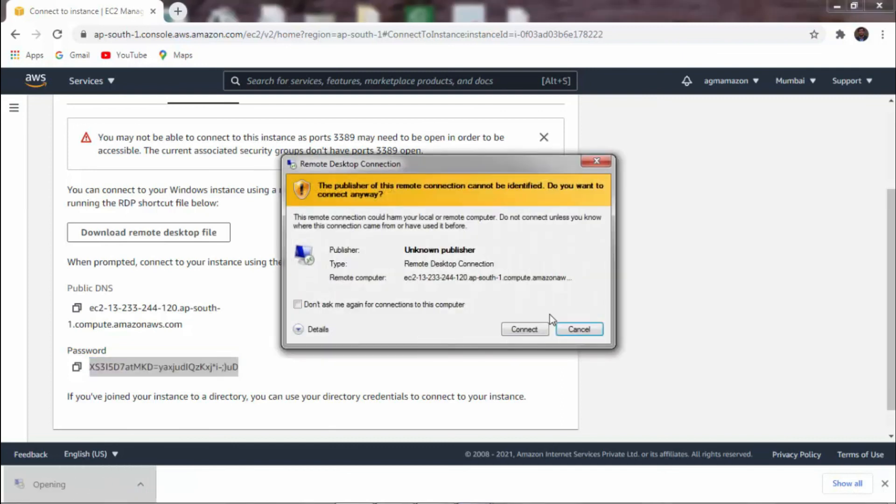
left_click(533, 332)
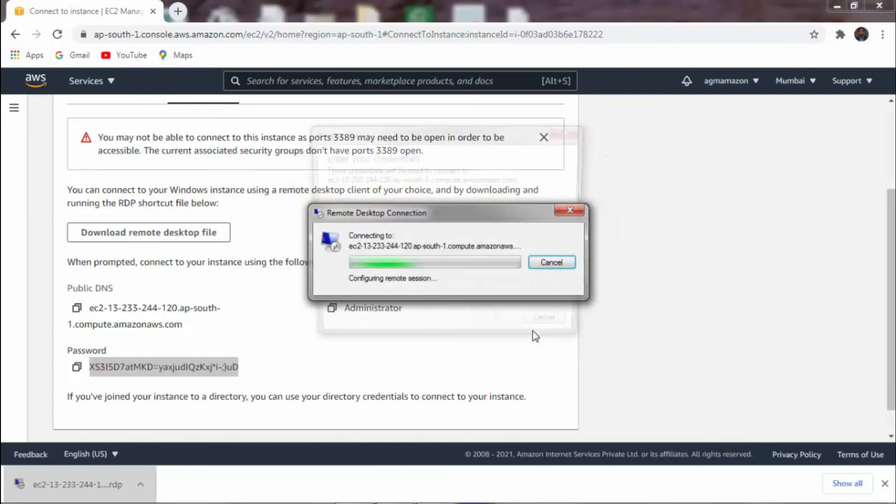
key("ctrl+v")
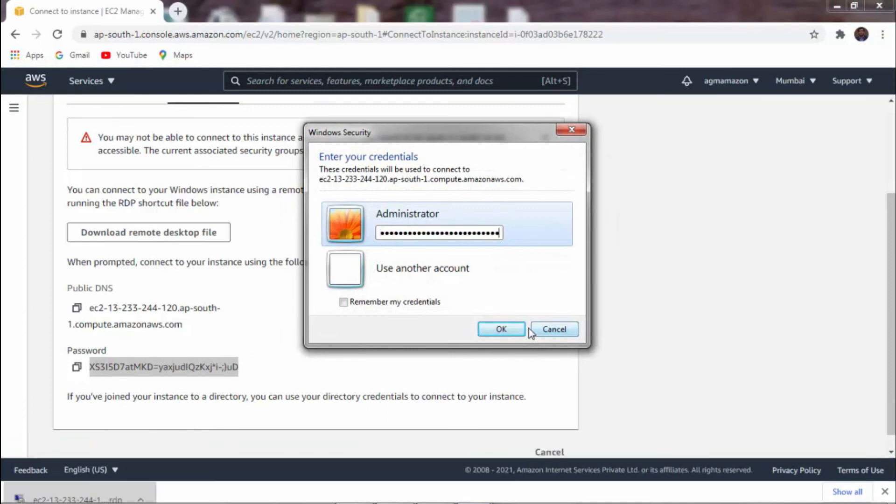
left_click(519, 331)
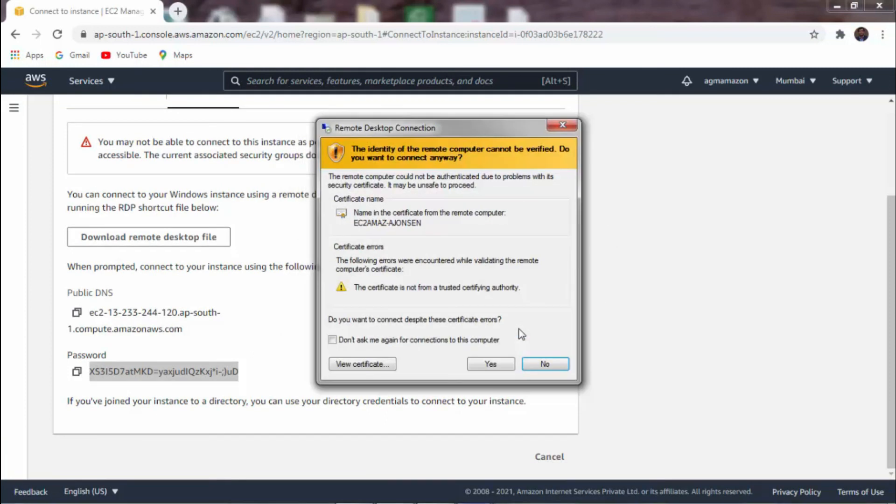
left_click(500, 369)
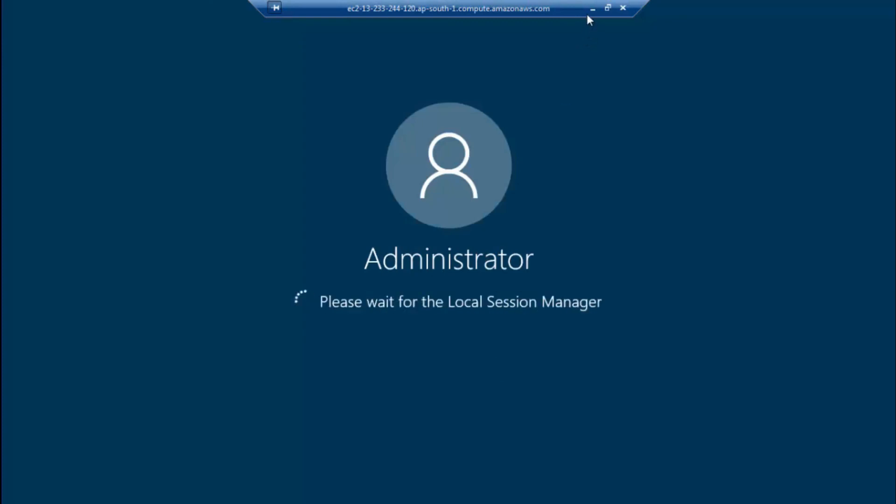
- Copy xyz.bat from the local desktop to the Server-3 remote desktop and allow the server to be discoverable on its network
left_click(592, 8)
left_click(836, 6)
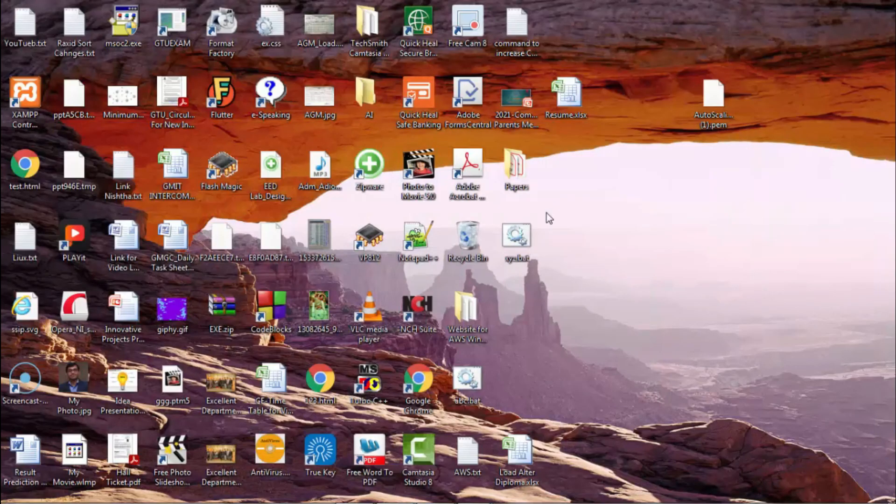
left_click(513, 253)
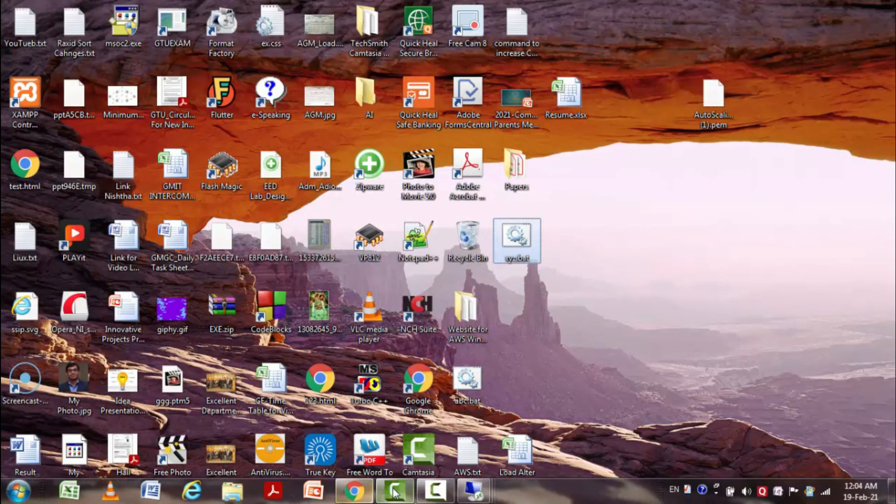
mouse_move(428, 489)
mouse_move(474, 490)
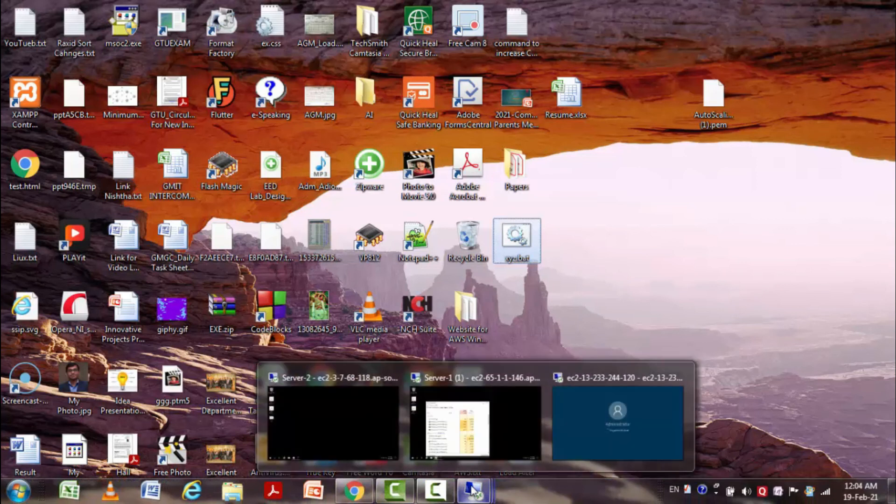
mouse_move(564, 444)
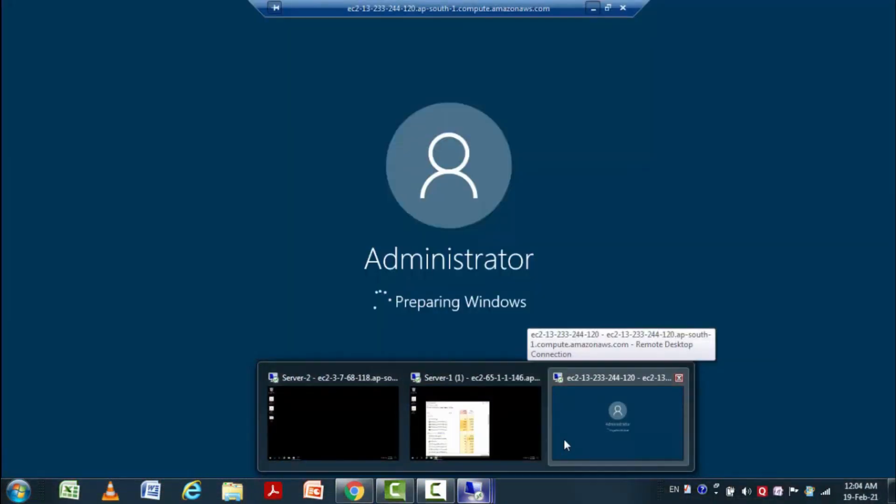
left_click(580, 432)
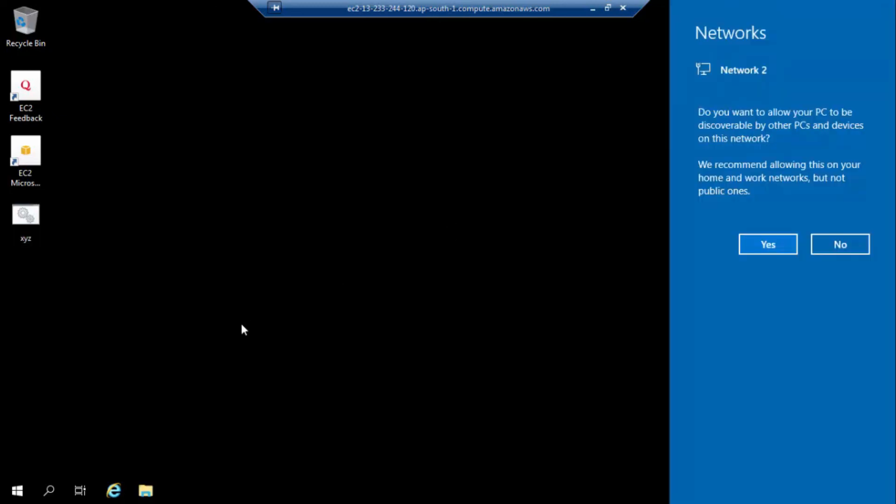
left_click(785, 244)
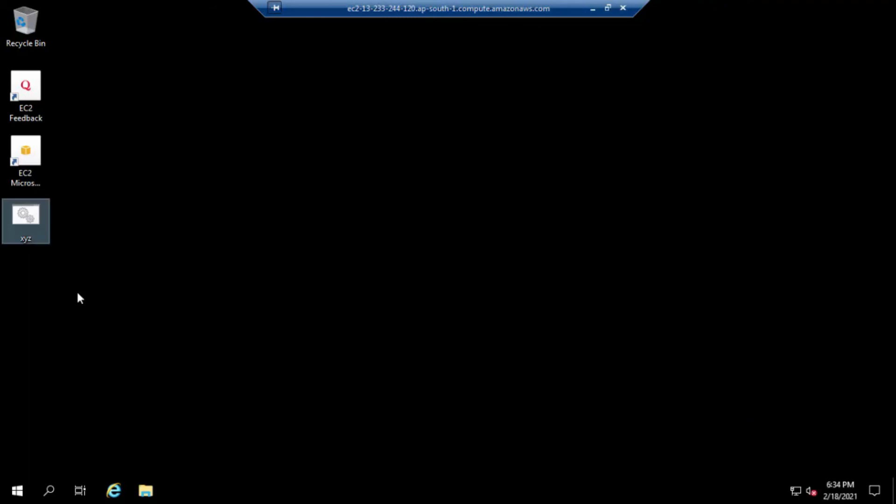
- Launch several copies of the xyz batch file on the Server-3 remote desktop to load its CPU
double_click(27, 224)
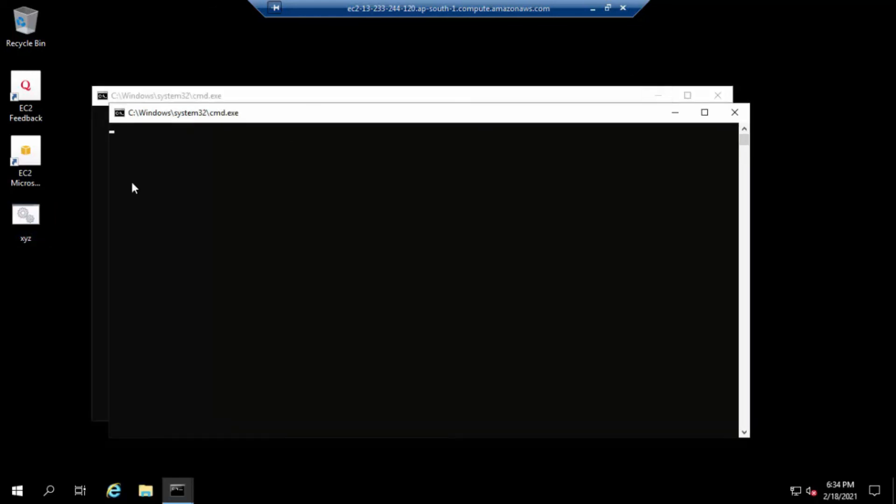
double_click(33, 226)
double_click(18, 227)
double_click(17, 227)
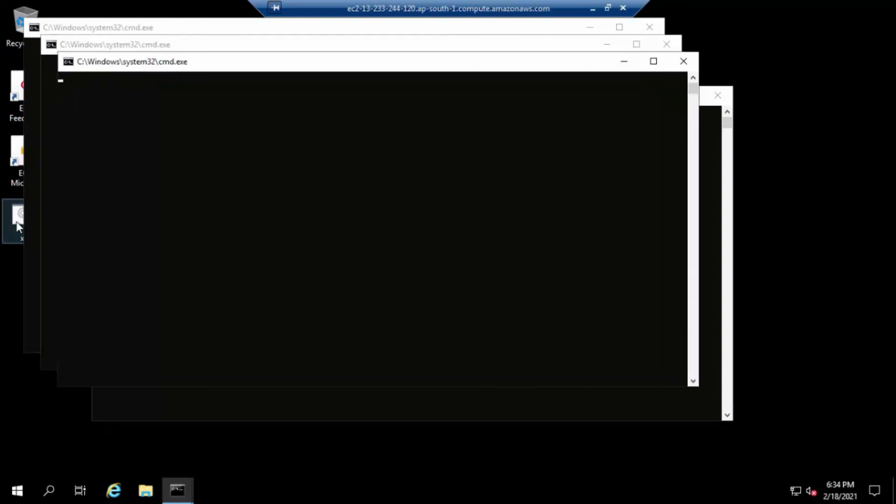
double_click(17, 227)
double_click(19, 227)
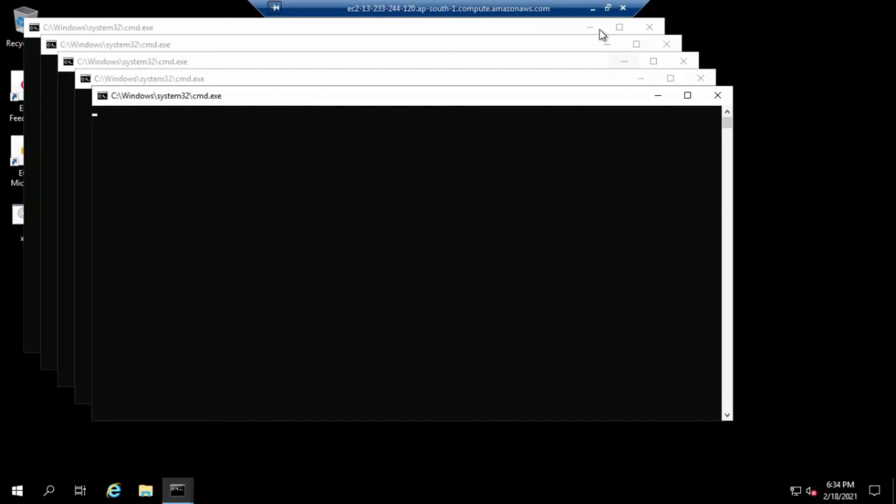
- Minimize the Server-3 session, switch to the EC2 console in Chrome, and open the list of running instances from the EC2 dashboard
left_click(593, 9)
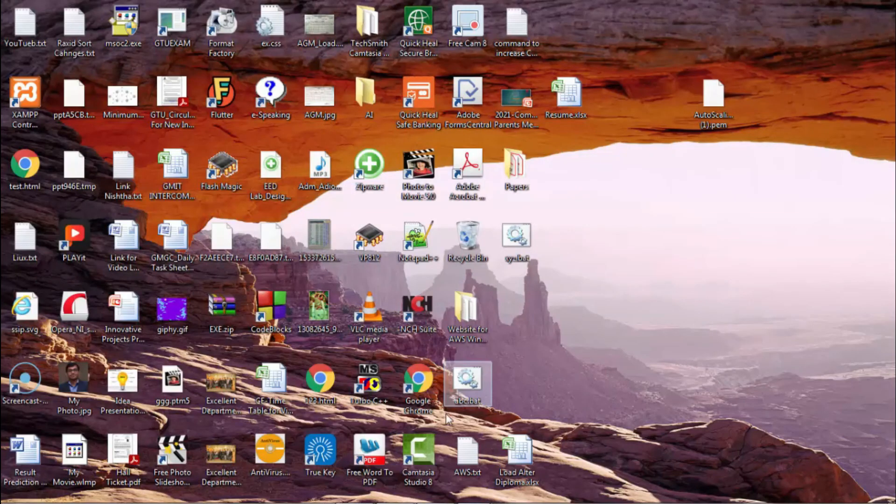
mouse_move(354, 490)
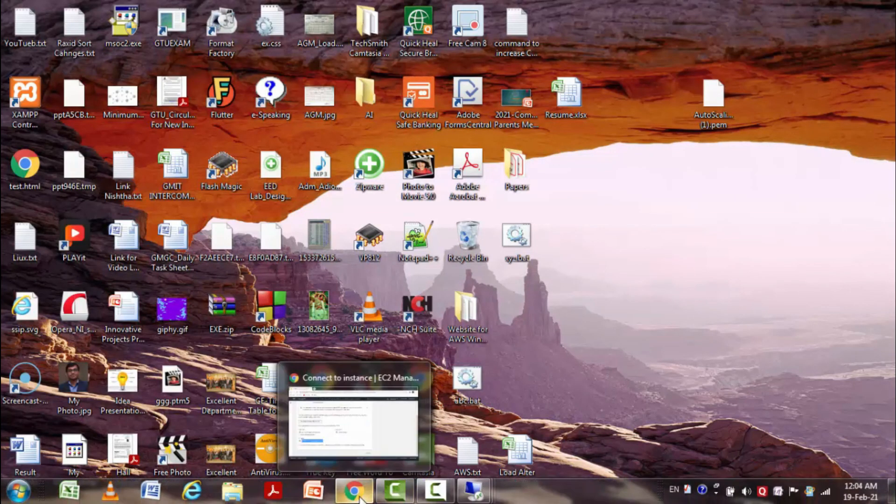
left_click(359, 447)
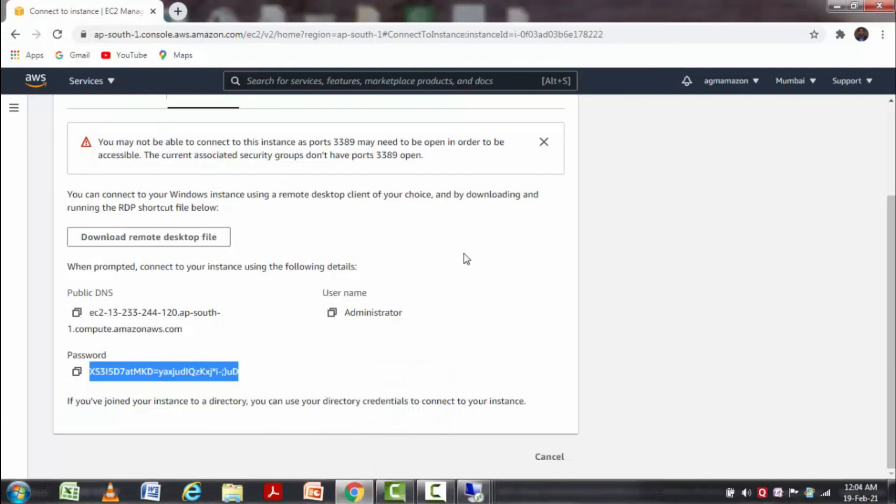
scroll(890, 210, "up", 3)
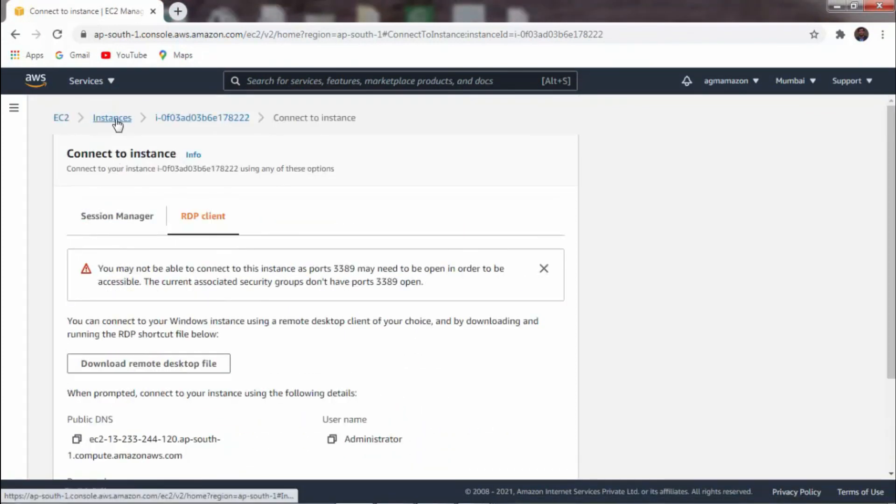
left_click(109, 90)
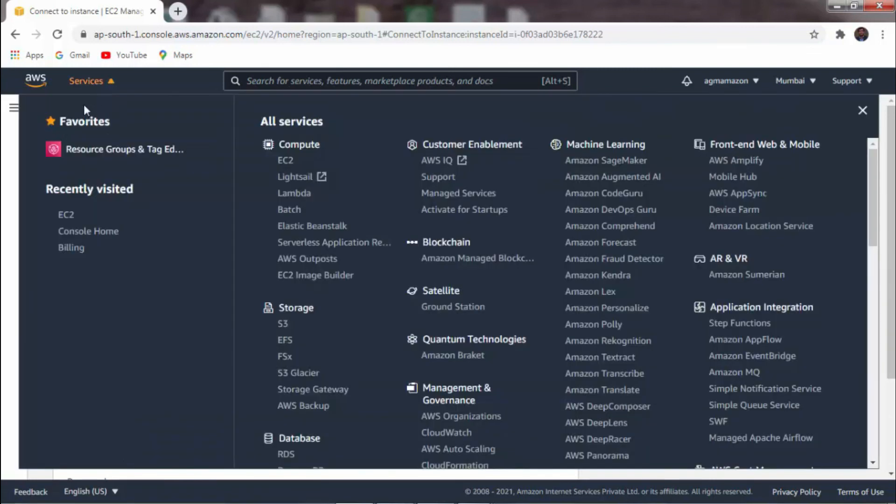
left_click(285, 162)
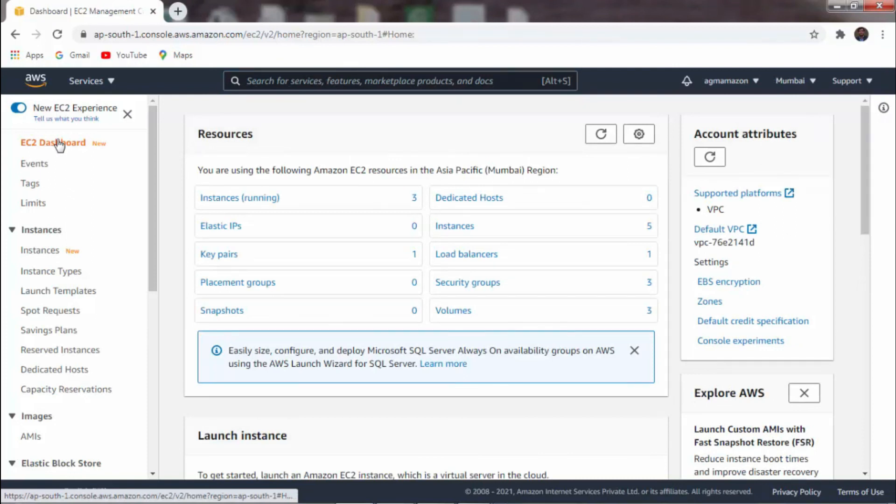
left_click(263, 199)
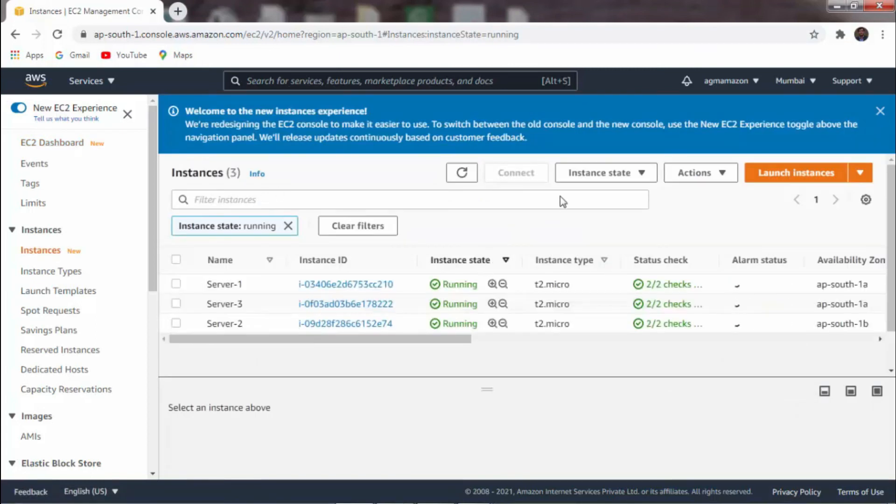
- Refresh the running instances list repeatedly to check for a newly launched instance and its status check
left_click(462, 173)
left_click(462, 176)
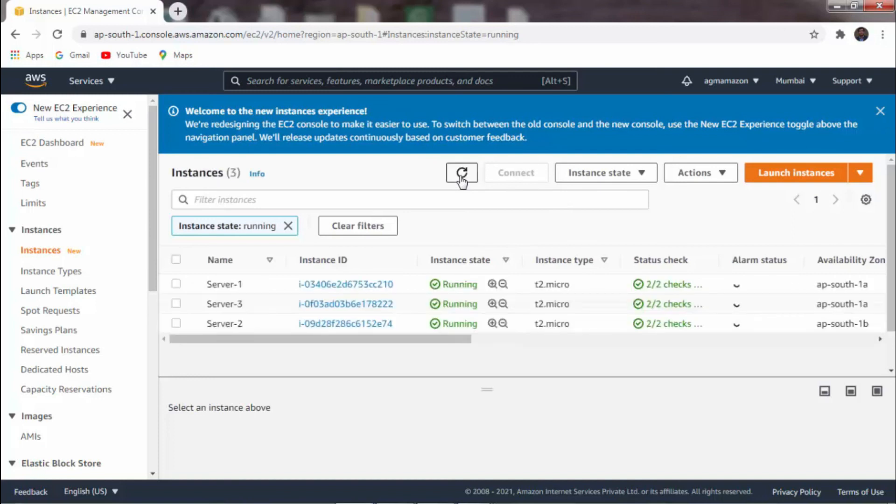
left_click(462, 177)
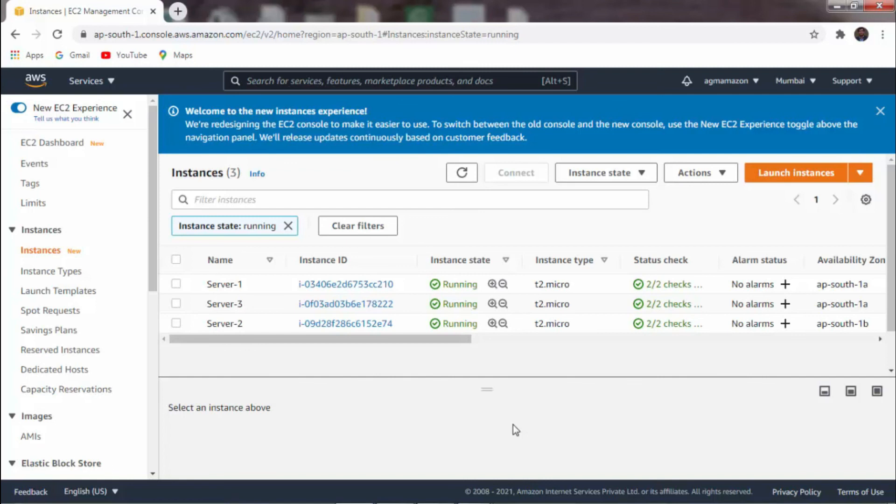
left_click(460, 180)
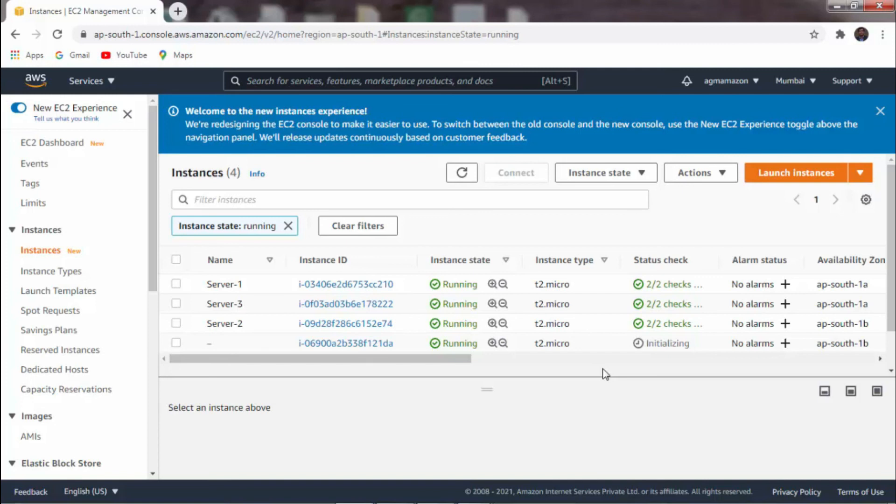
left_click(462, 173)
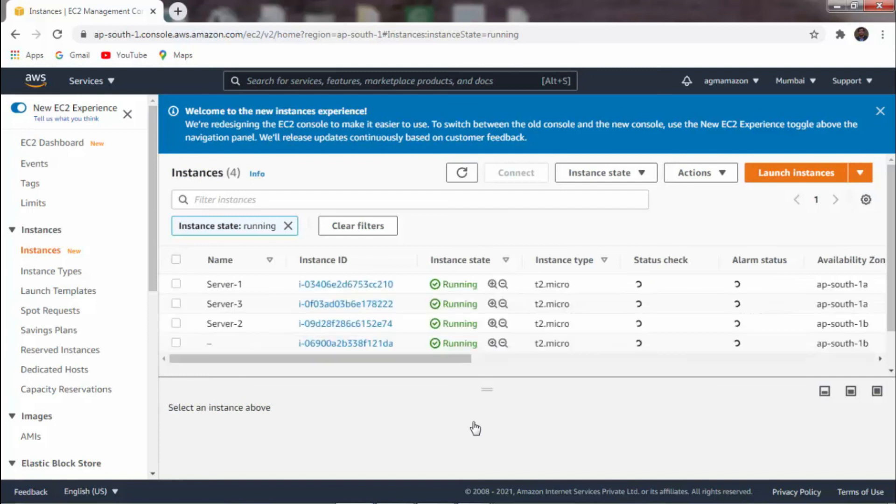
left_click(564, 260)
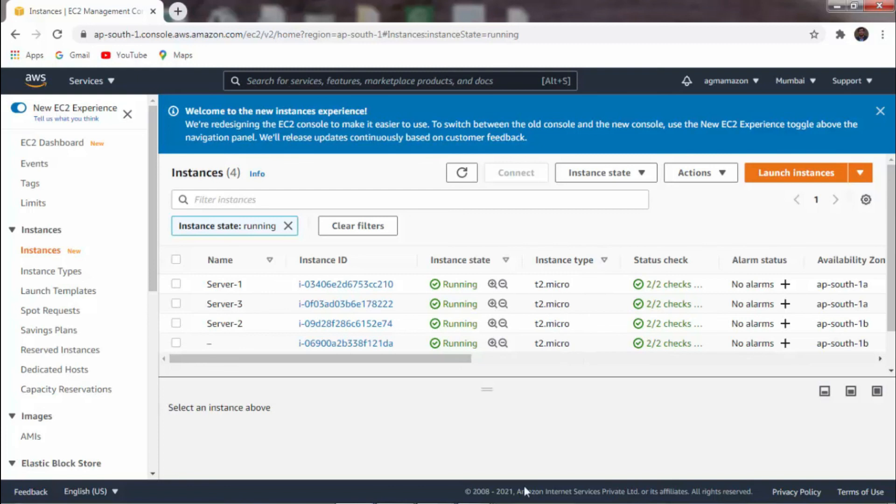